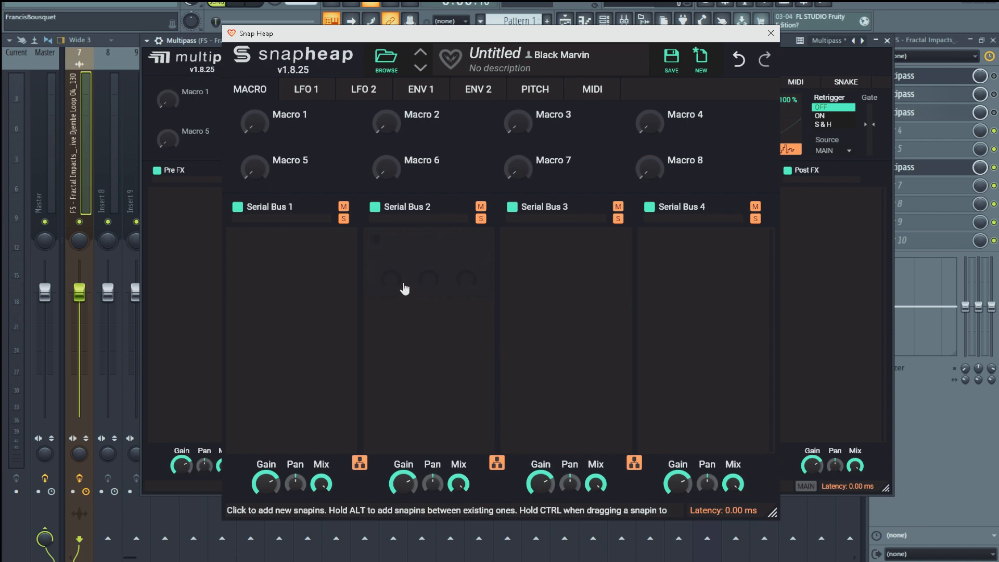
Add a Pitch Shifter to Serial Bus 1 and bypass it to audition the djembe loop.
left_click(316, 256)
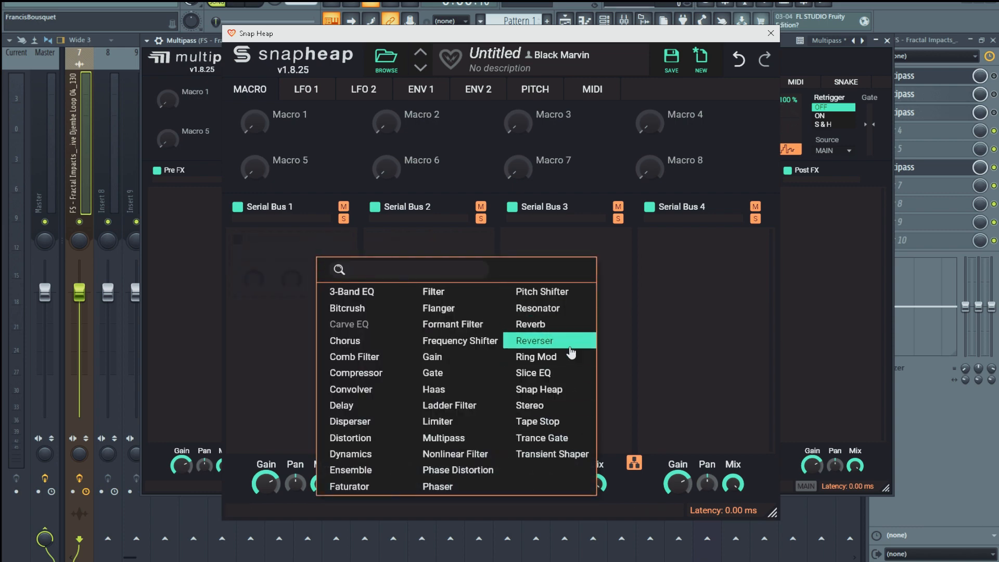
left_click(568, 294)
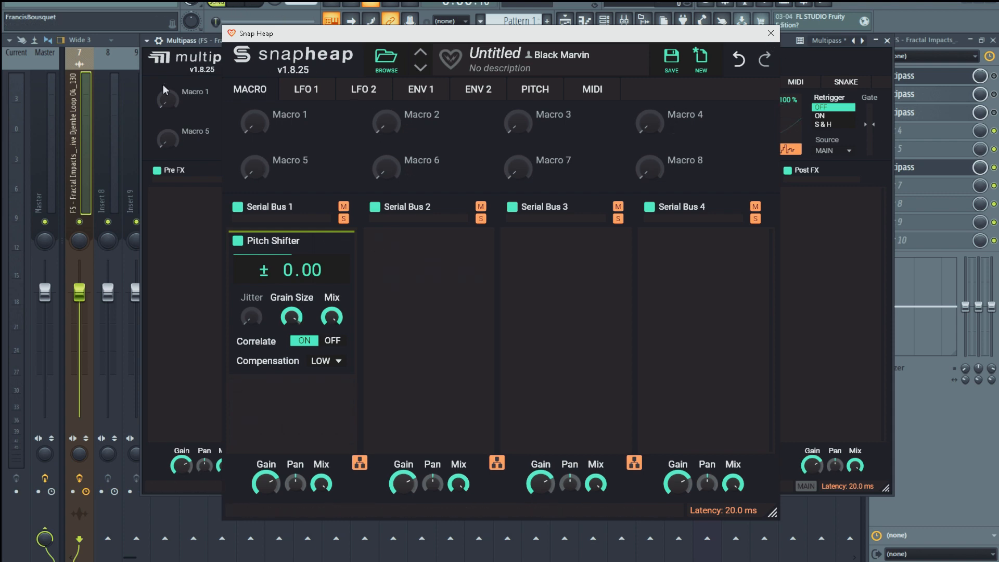
left_click(238, 8)
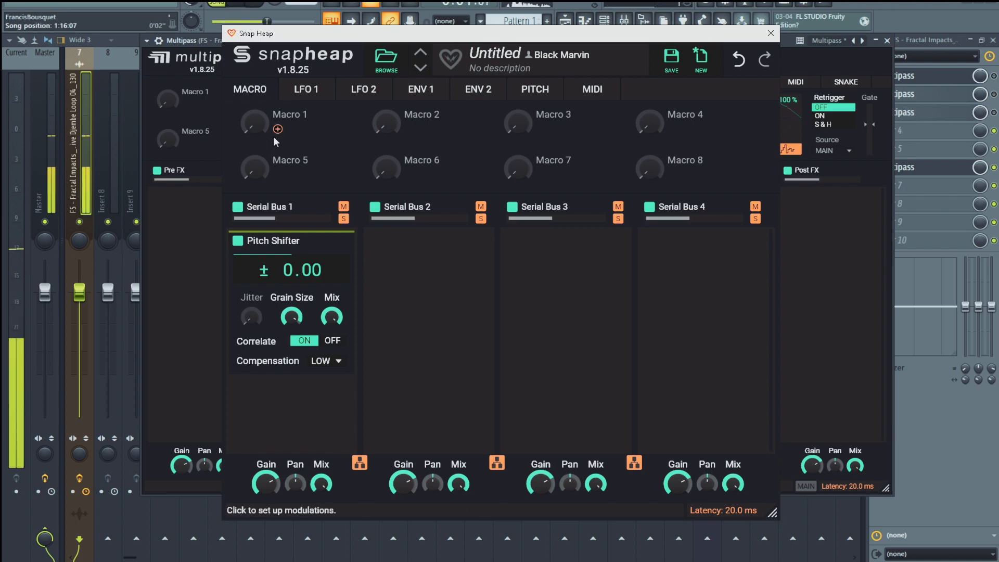
left_click(237, 241)
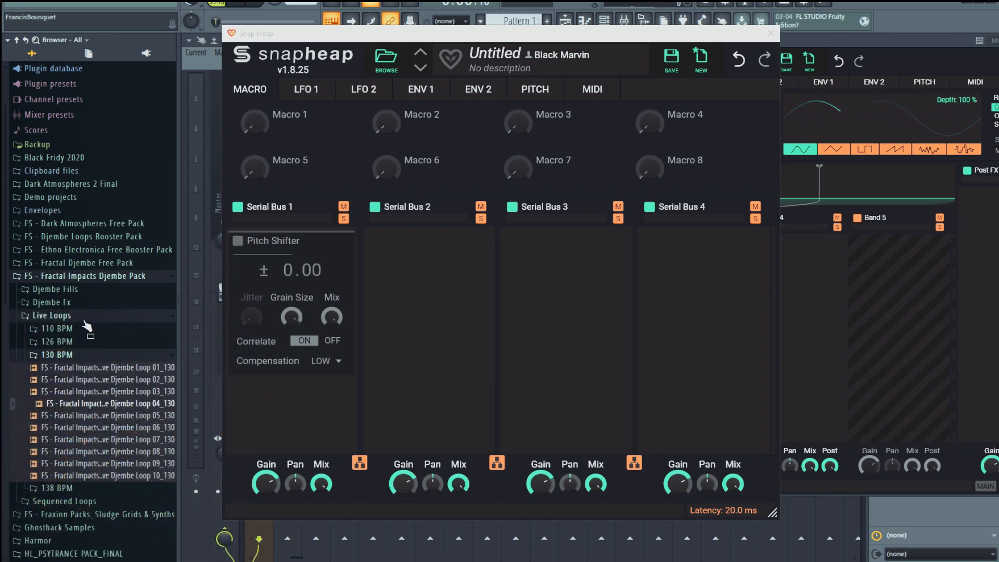
Browse the Live Loops and Sequenced Loops tempo folders in the Fractal Impacts Djembe Pack.
left_click_drag(124, 405, 150, 331)
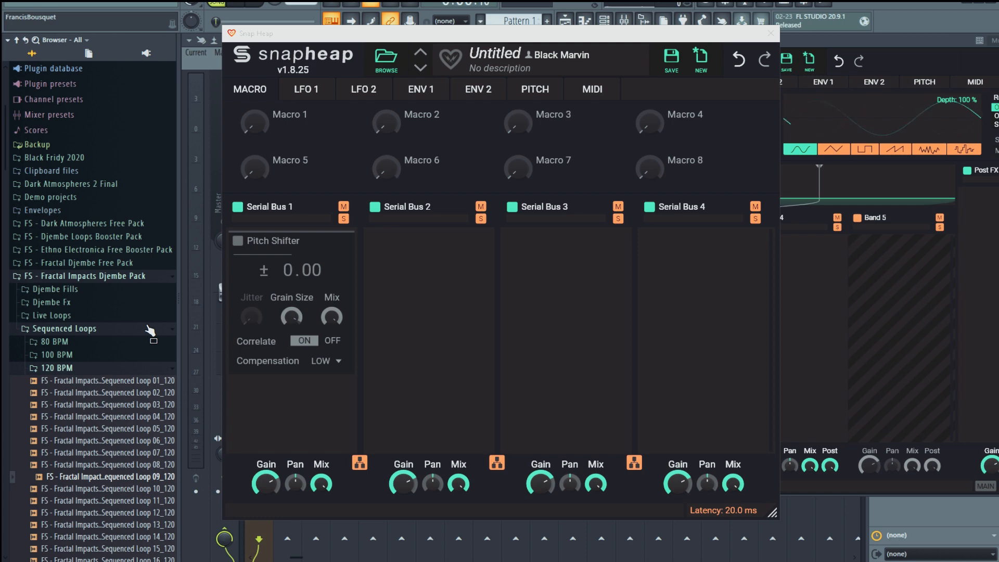
left_click_drag(150, 331, 120, 361)
left_click(119, 357)
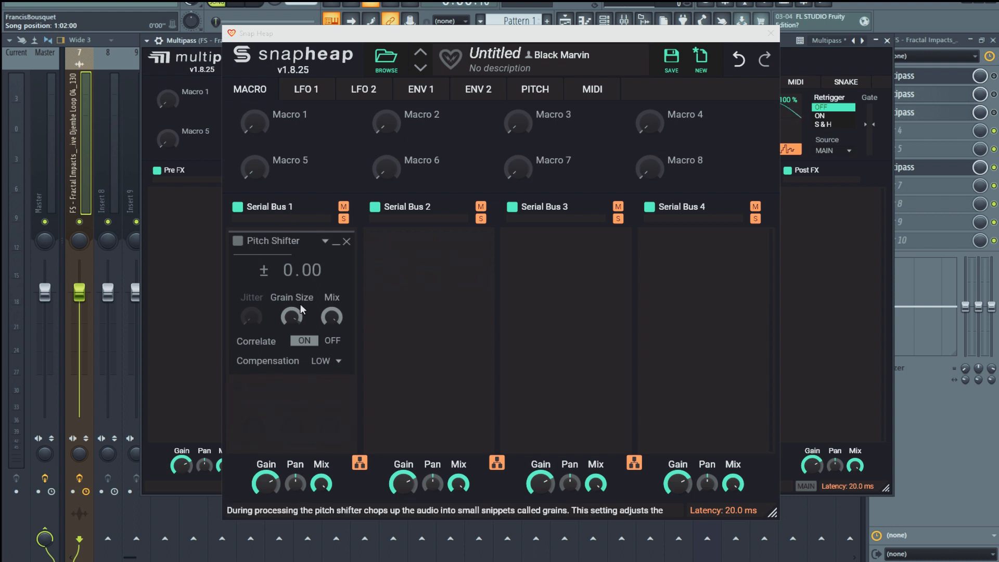
Enable the Pitch Shifter during playback and set its pitch to +12.00 semitones.
left_click(232, 3)
left_click(238, 242)
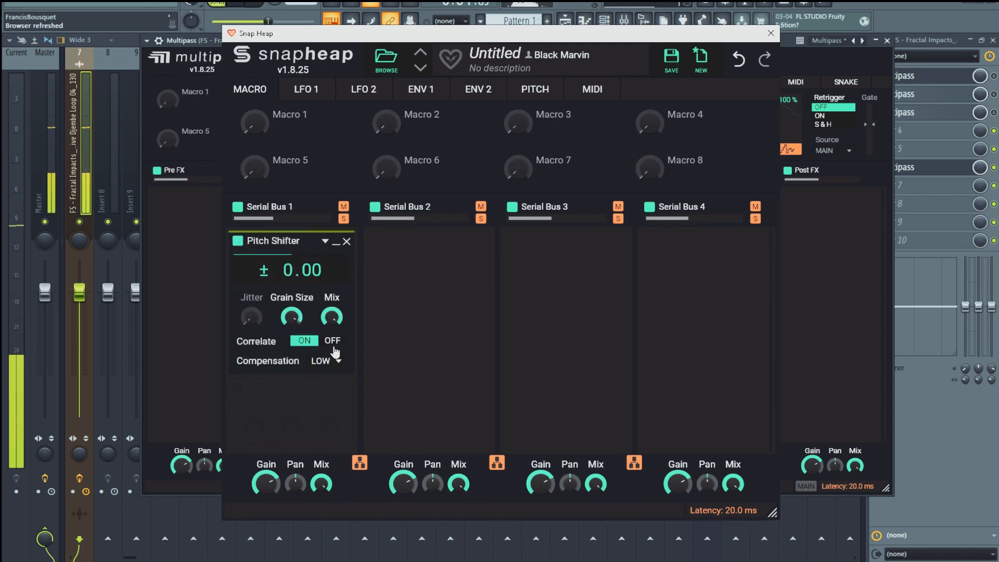
left_click_drag(291, 316, 290, 226)
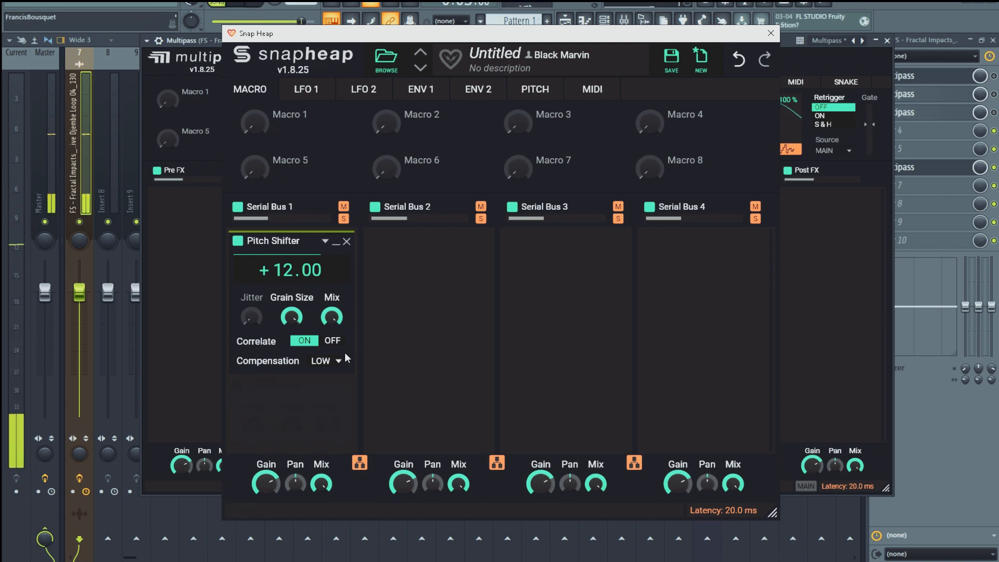
Compare the Pitch Shifter's Correlate off and on, leaving it on, and set Compensation to OFF.
left_click(324, 342)
left_click(305, 340)
left_click(326, 361)
left_click(329, 347)
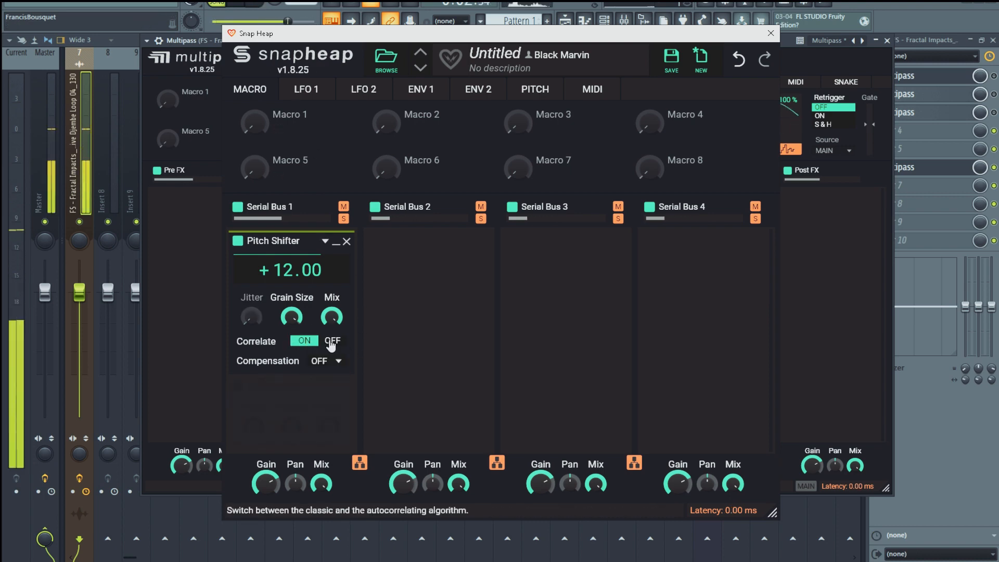
left_click(262, 7)
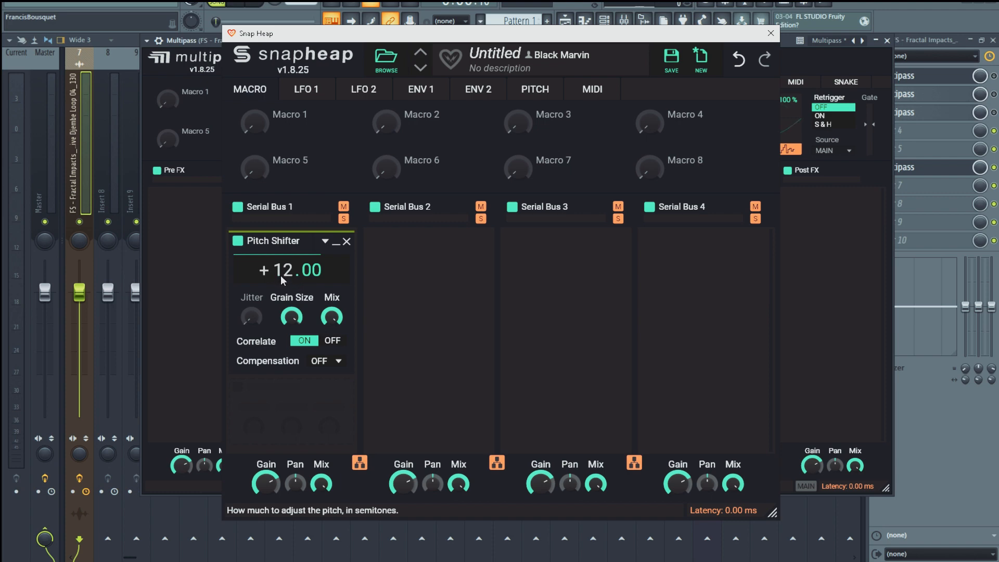
Lower the Pitch Shifter's mix to about half and audition the loop.
left_click_drag(335, 322, 336, 327)
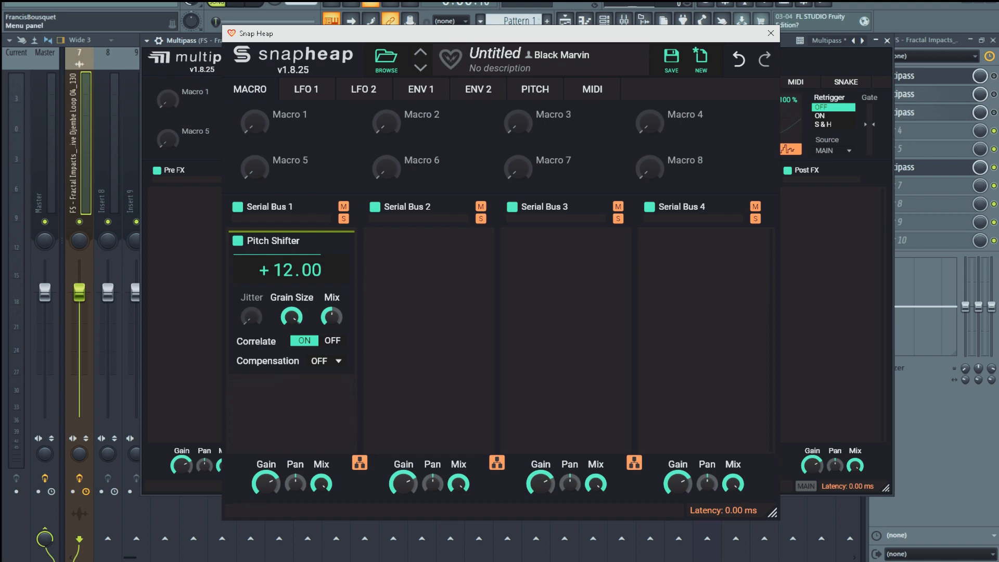
left_click(248, 6)
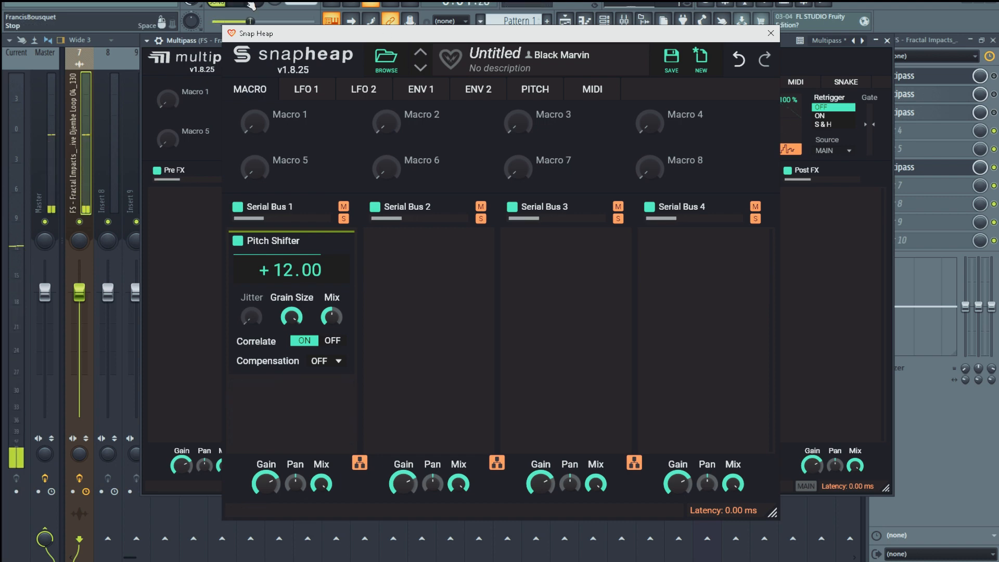
left_click(255, 4)
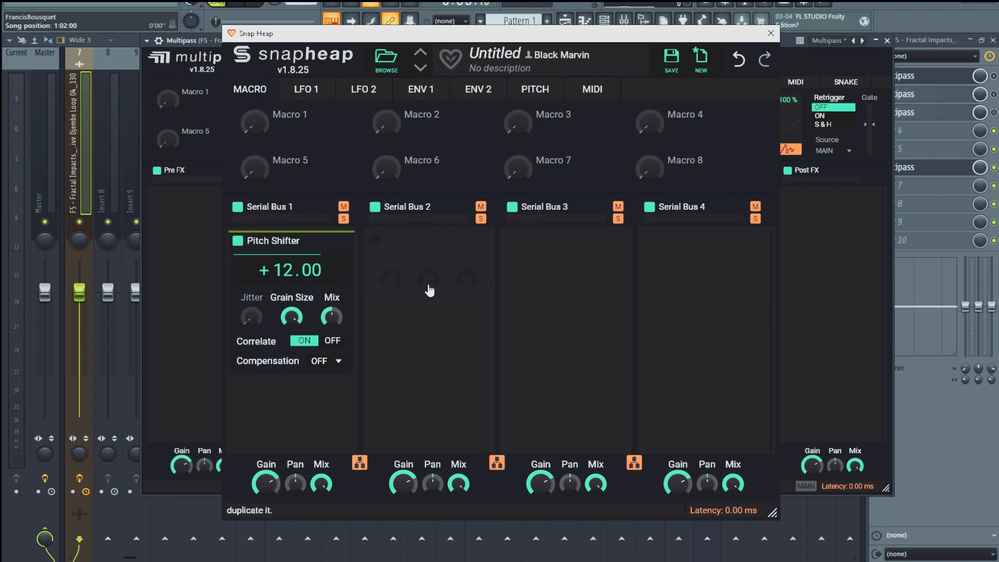
Add a Frequency Shifter to Serial Bus 2, try a −3.70 Hz shift and reset it.
left_click(415, 244)
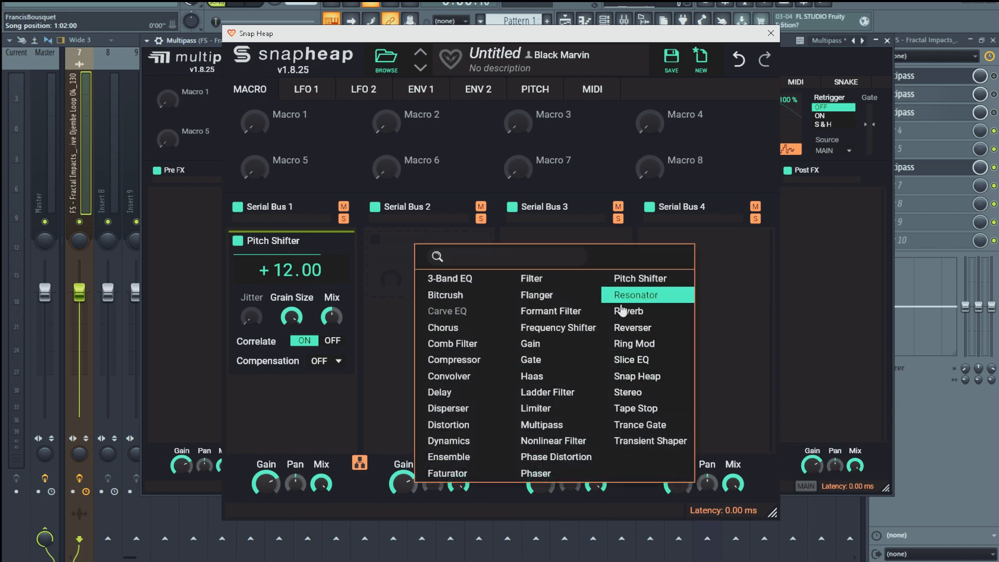
left_click(559, 328)
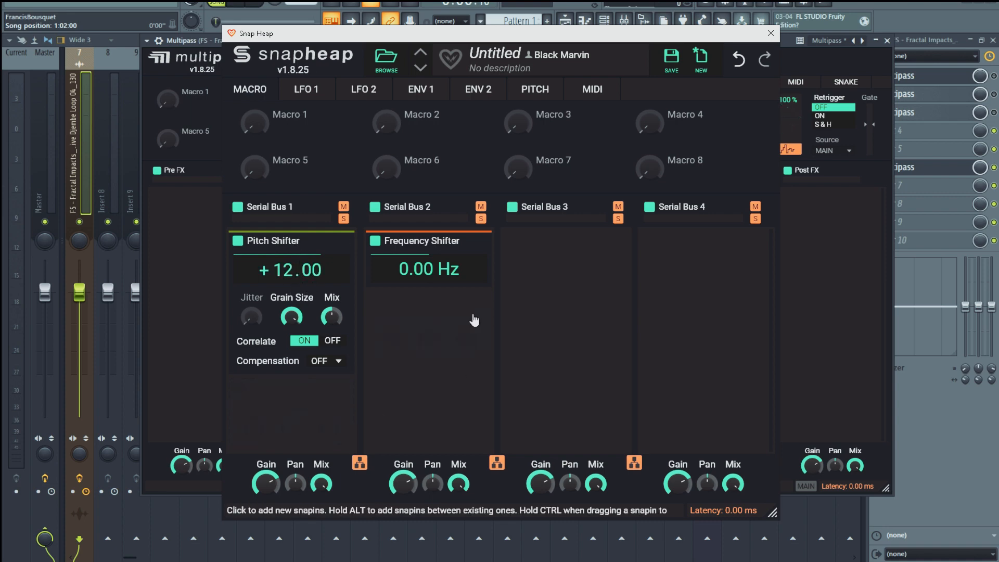
left_click_drag(444, 274, 445, 277)
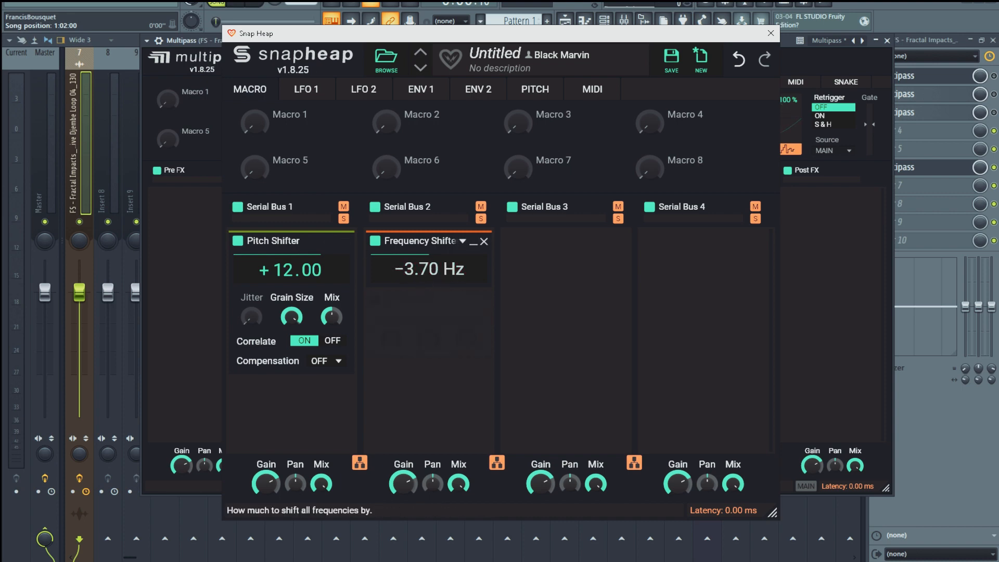
double_click(438, 276)
Set the Frequency Shifter to 752 Hz during playback and the Serial Bus 2 mix to about 73%.
left_click(235, 3)
left_click_drag(430, 265, 429, 244)
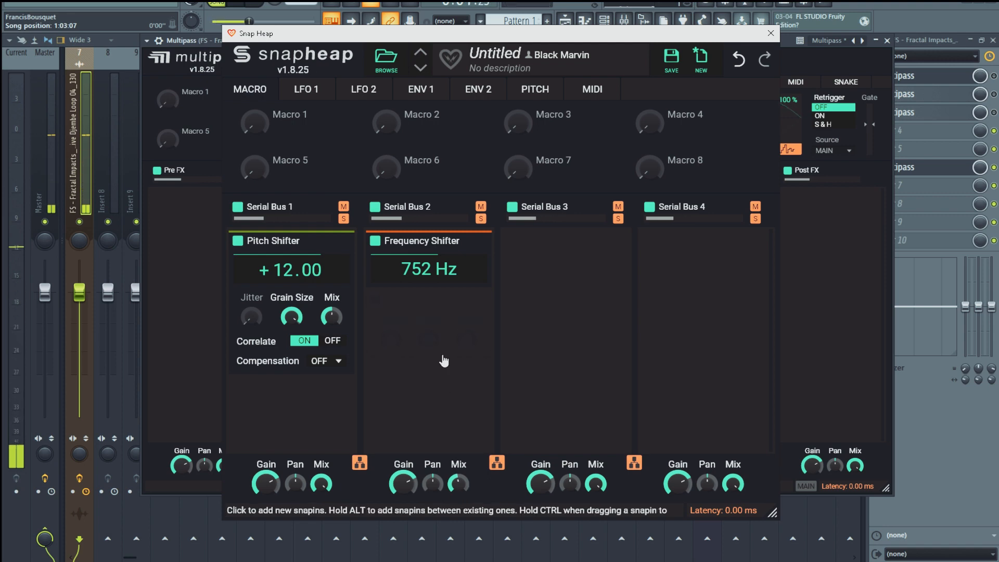
left_click_drag(460, 488, 460, 480)
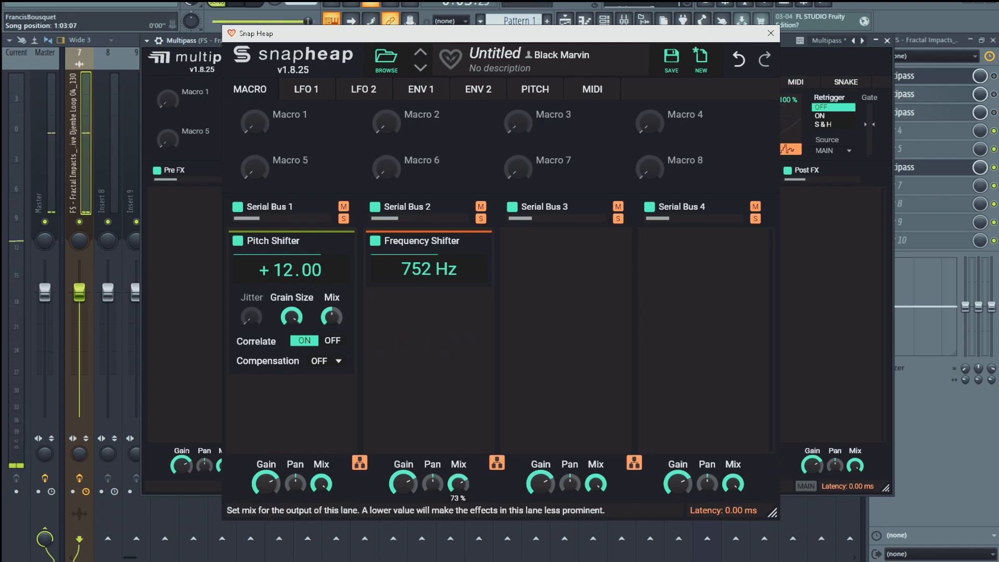
key("space")
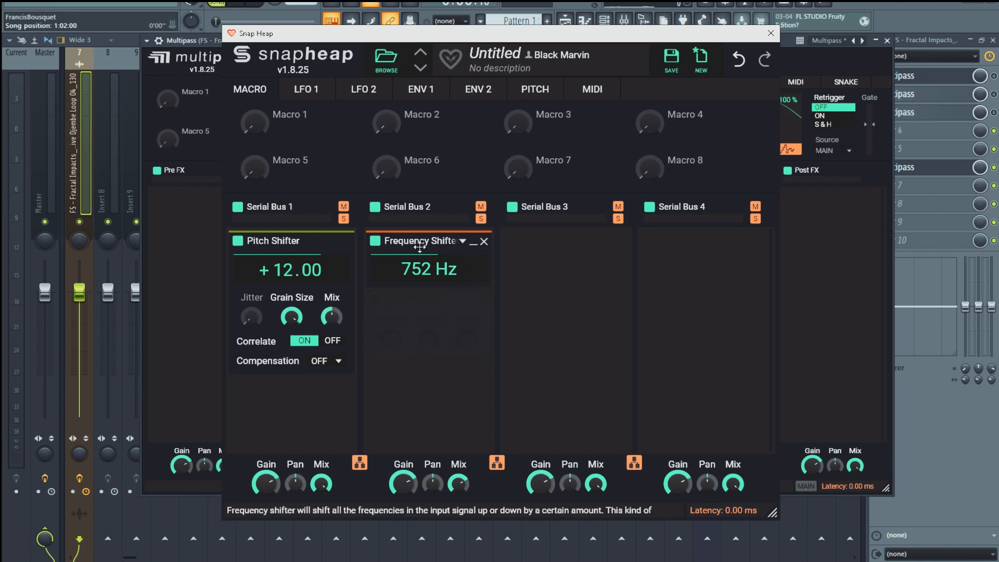
Duplicate the Frequency Shifter into Serial Bus 3 with a shift of −437 Hz and a reduced bus mix.
left_click_drag(419, 247, 511, 279)
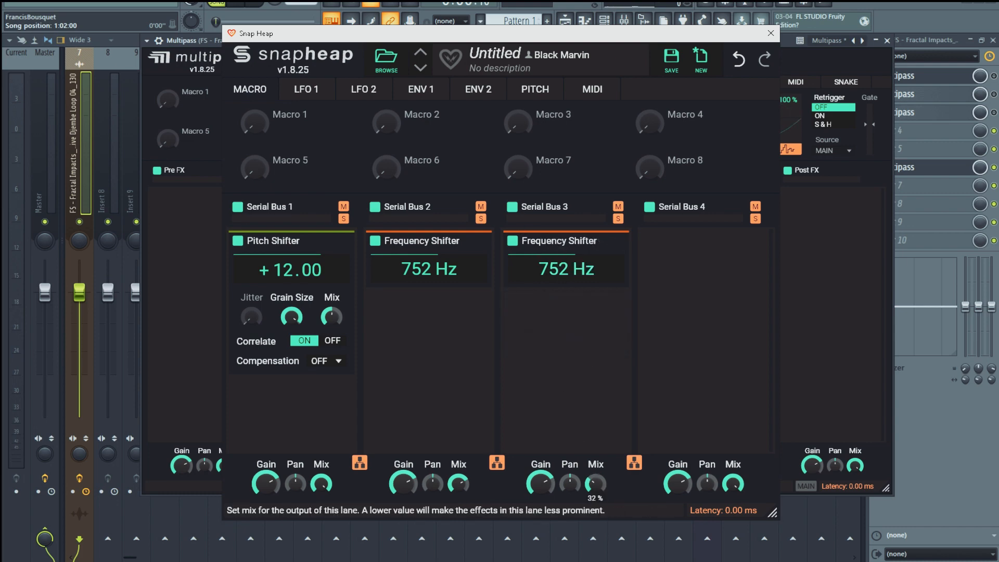
left_click_drag(576, 273, 576, 269)
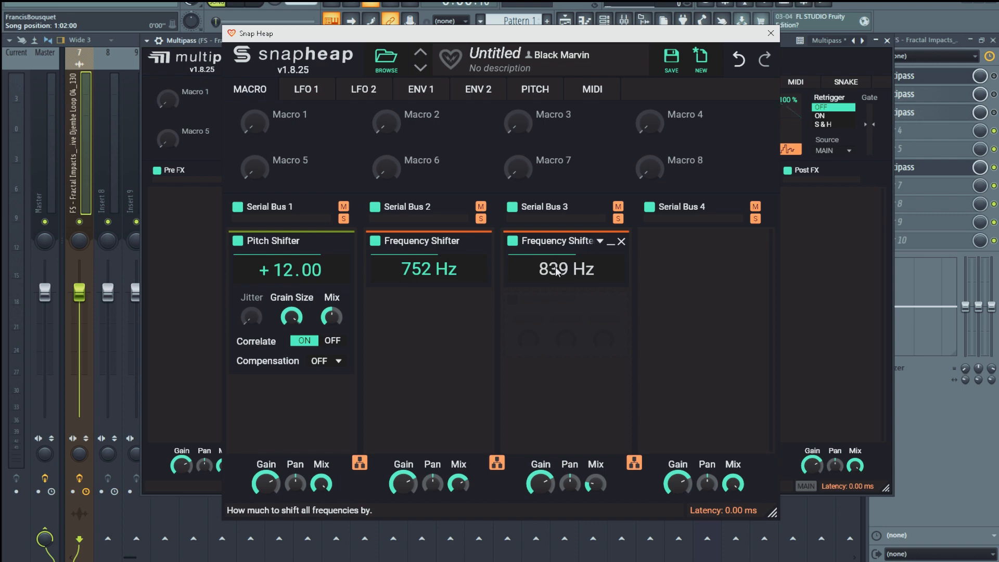
left_click(236, 3)
left_click_drag(556, 272, 555, 307)
mouse_move(550, 239)
left_mouse_down()
mouse_move(551, 249)
mouse_move(550, 229)
left_mouse_up()
left_click_drag(577, 281, 577, 270)
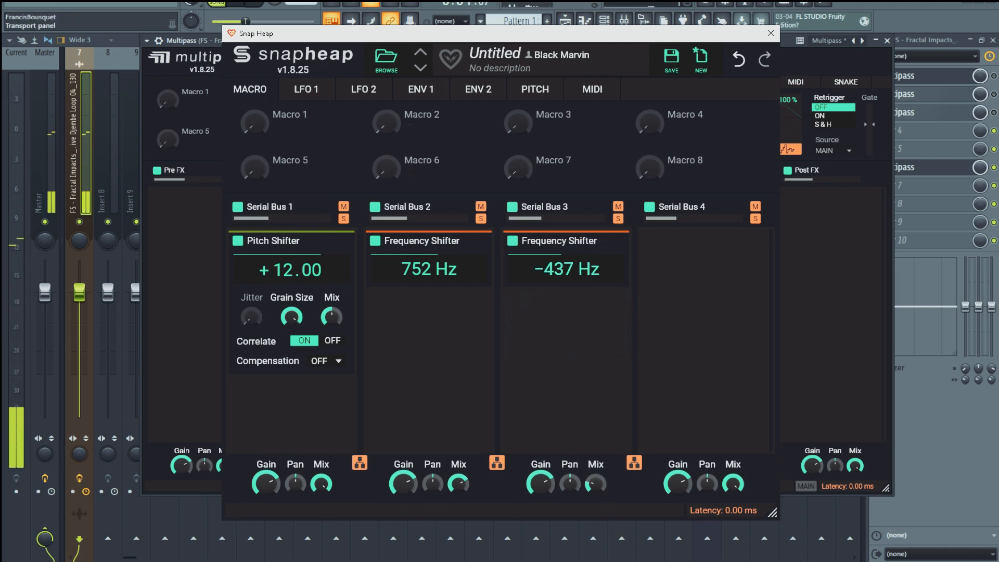
left_click(254, 2)
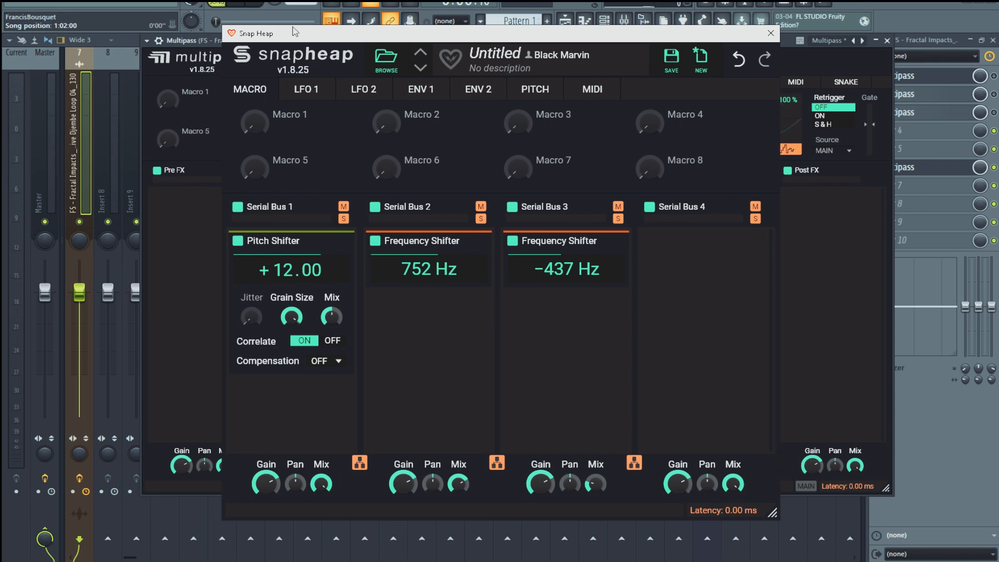
Save the Snap Heap preset as Twist Box 01 and close its editor.
left_click(671, 57)
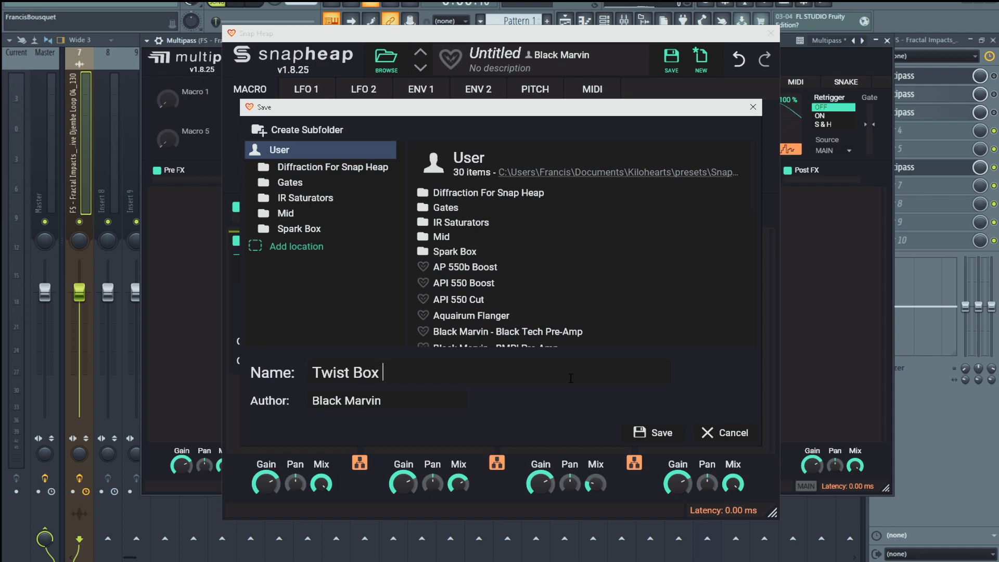
key("Return")
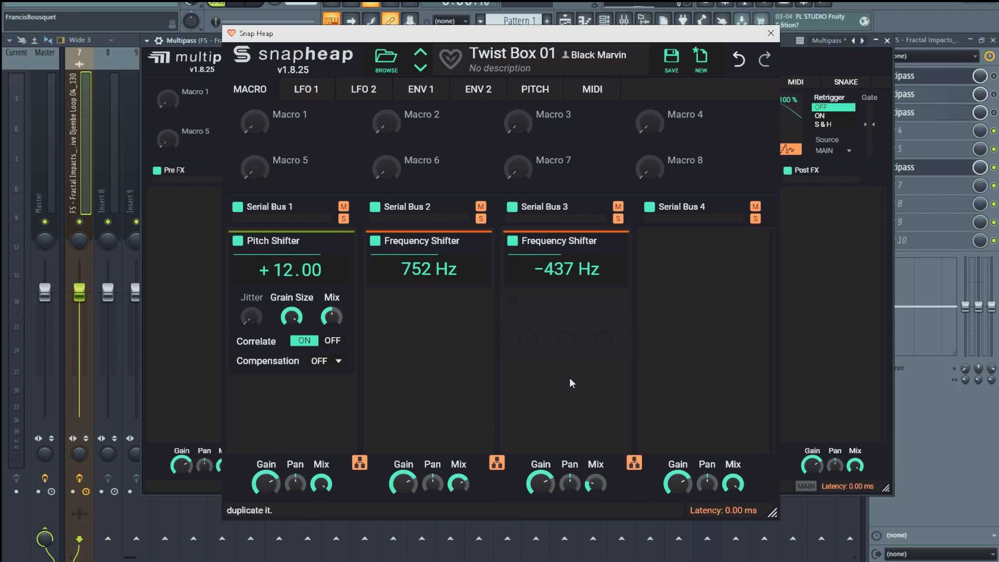
left_click(771, 33)
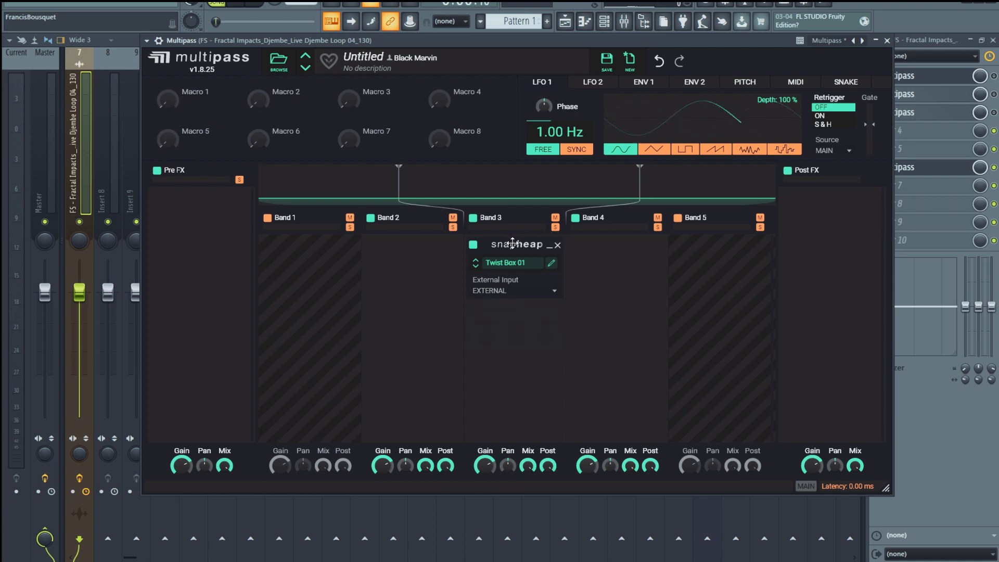
Duplicate the Twist Box 01 Snap Heap from Band 3 to Band 4 and audition the result.
left_click_drag(512, 243, 632, 244)
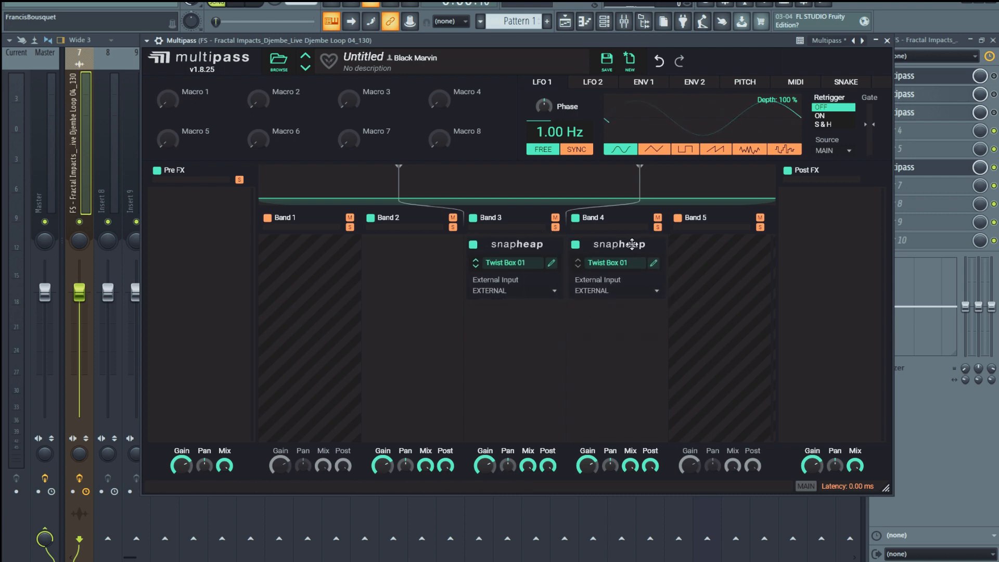
left_click(244, 4)
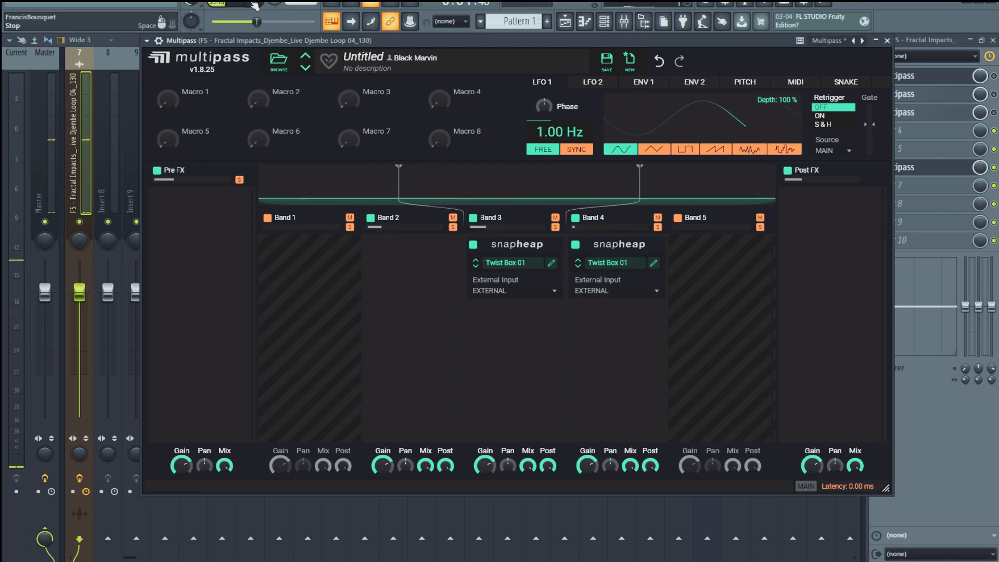
left_click(253, 5)
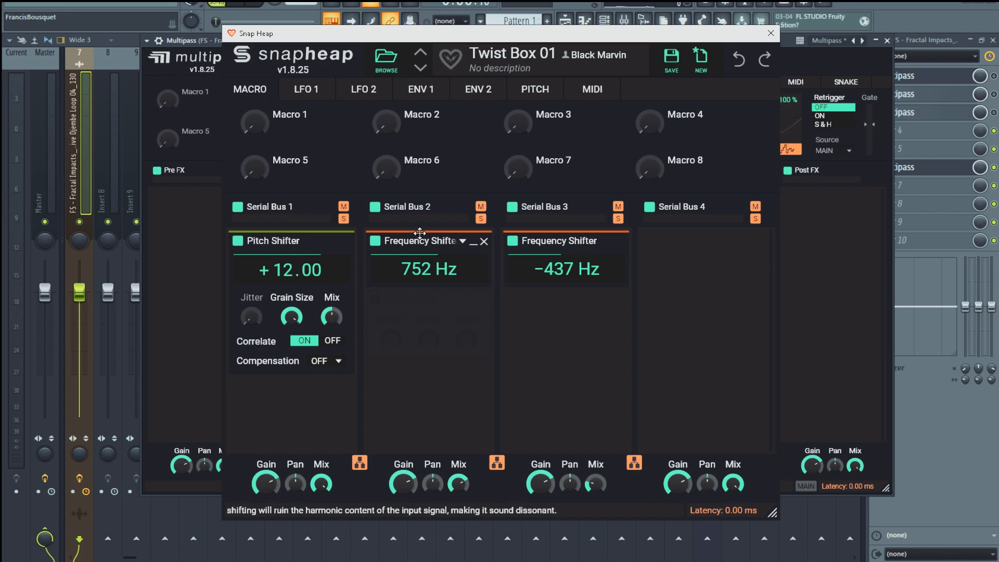
left_click(240, 4)
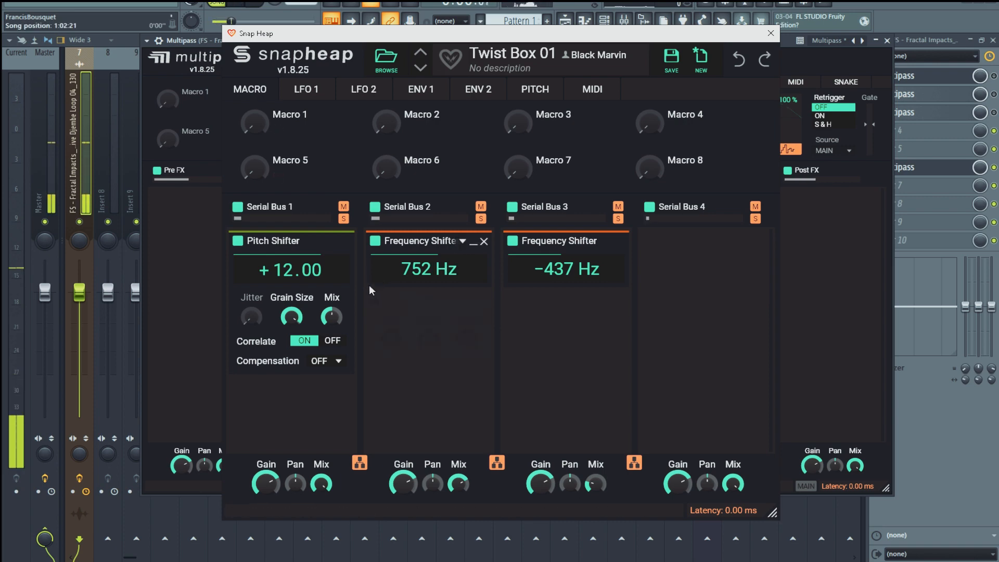
left_click(258, 7)
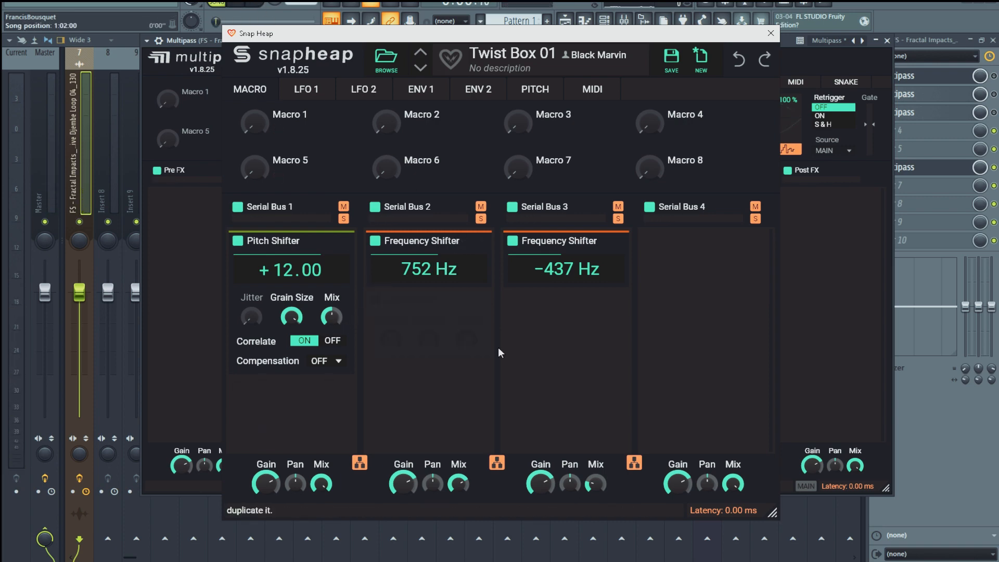
Try the Pitch Shifter at +24.00 and −12.00 semitones with different mix amounts during playback.
key("space")
left_click_drag(330, 319, 330, 333)
left_click_drag(270, 270, 269, 242)
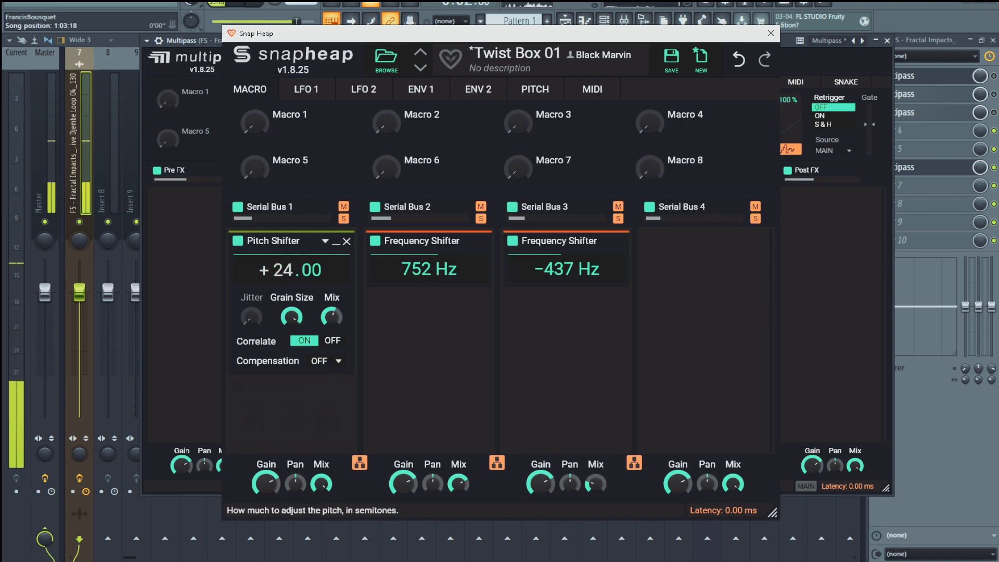
left_click_drag(332, 317, 332, 299)
mouse_move(282, 271)
left_mouse_down()
mouse_move(283, 364)
mouse_move(294, 265)
left_mouse_up()
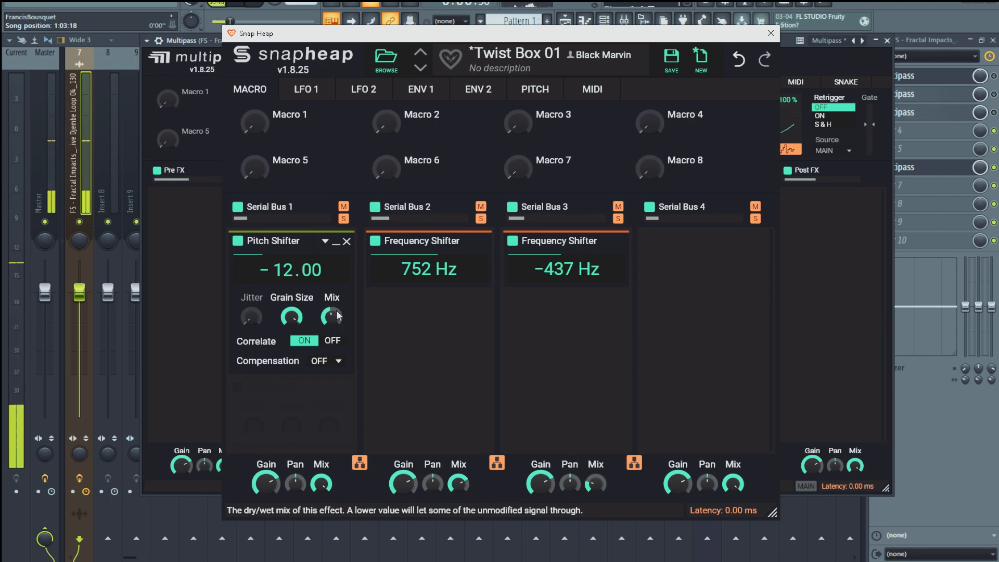
Set the Frequency Shifter on Serial Bus 2 to 2.15 kHz and the one on Serial Bus 3 to 111 Hz.
left_click_drag(393, 261, 416, 236)
mouse_move(565, 277)
left_mouse_down()
mouse_move(566, 259)
mouse_move(560, 292)
left_mouse_up()
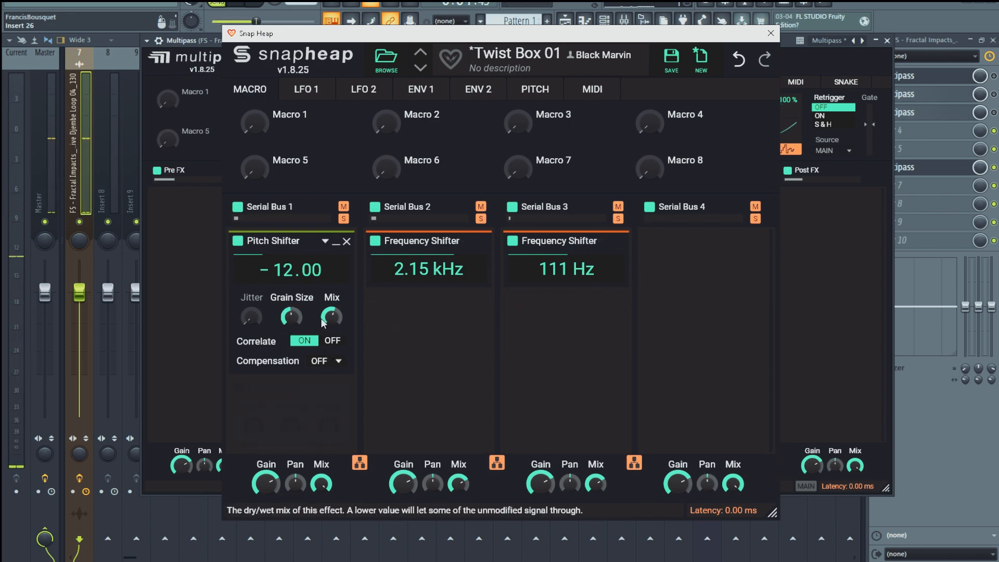
Set the Pitch Shifter to −24.00 semitones and raise its grain size and mix to full.
left_click_drag(293, 316, 293, 284)
left_click_drag(332, 317, 332, 308)
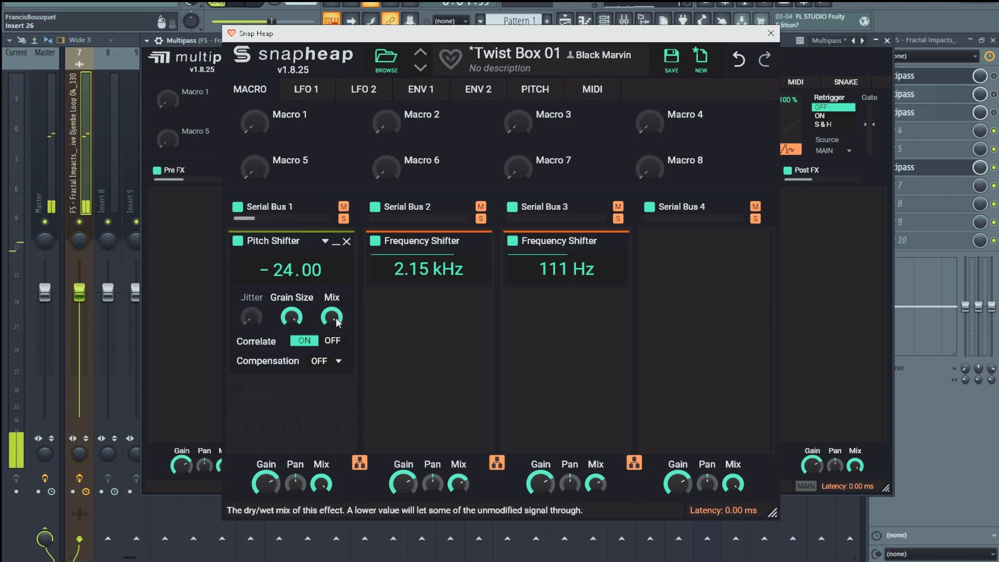
Stack two Pitch Shifters on Serial Bus 1, each at −12.00 semitones, by duplicating the existing one below itself.
left_click_drag(297, 269, 324, 394)
scroll(403, 388, "down", 3)
scroll(404, 390, "up", 1)
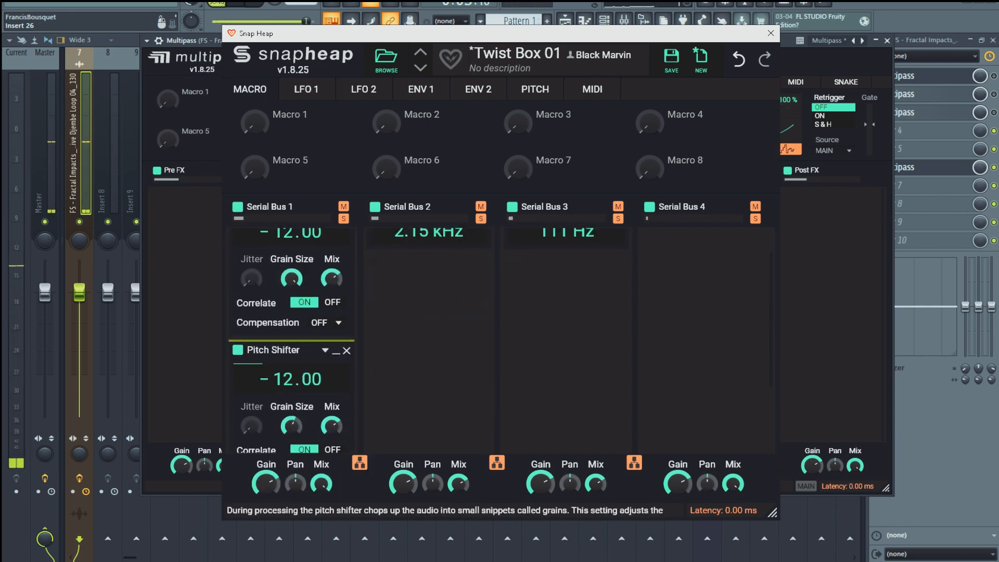
scroll(414, 367, "up", 1)
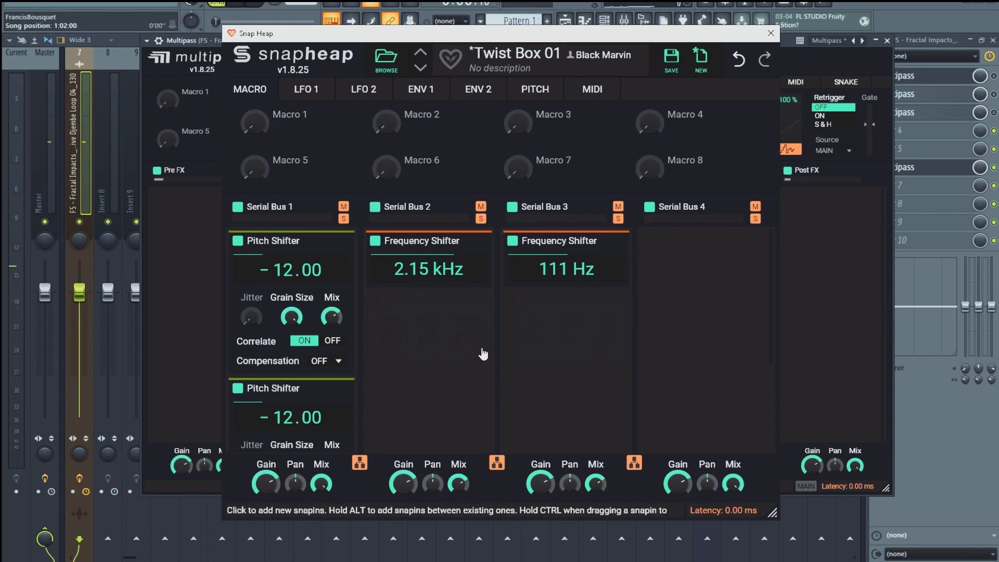
scroll(383, 333, "down", 2)
scroll(364, 307, "up", 2)
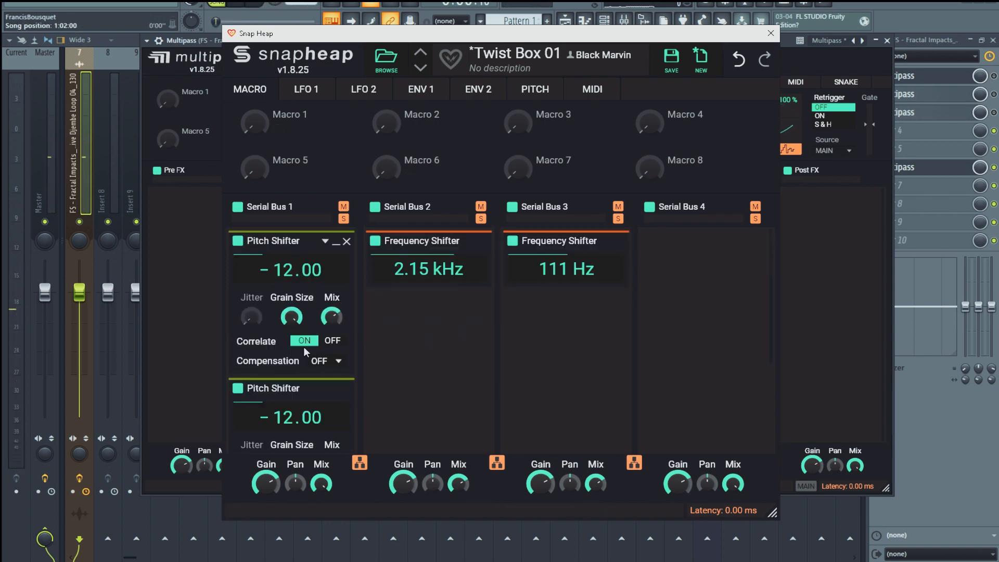
scroll(320, 359, "down", 1)
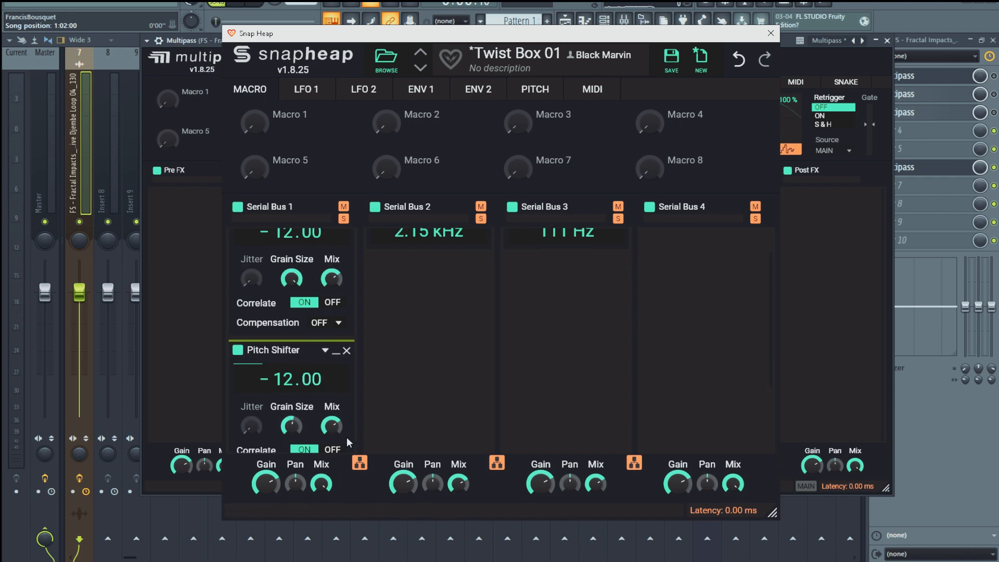
scroll(361, 367, "up", 1)
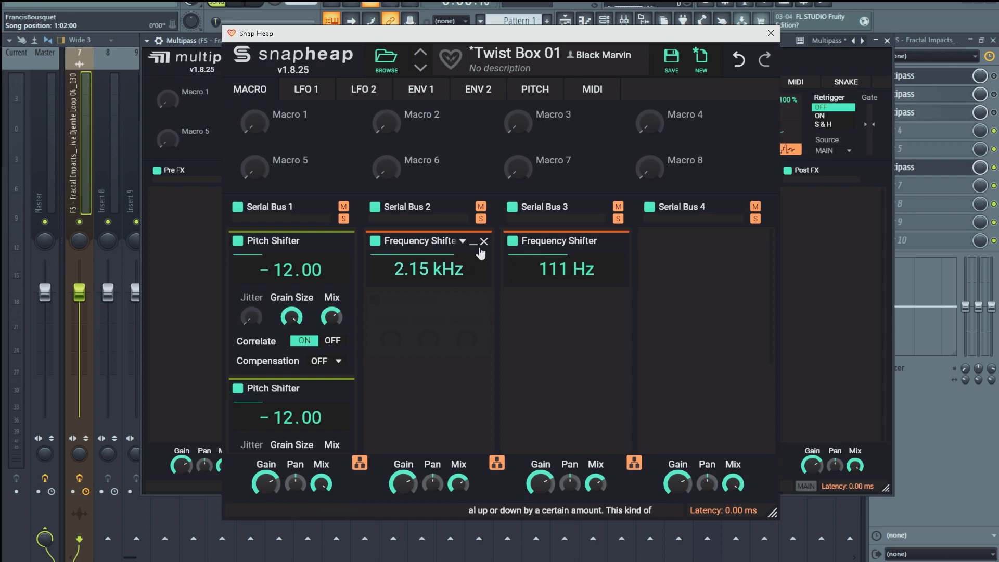
Save the Snap Heap preset as Twist Box 02 and close its editor.
left_click(671, 60)
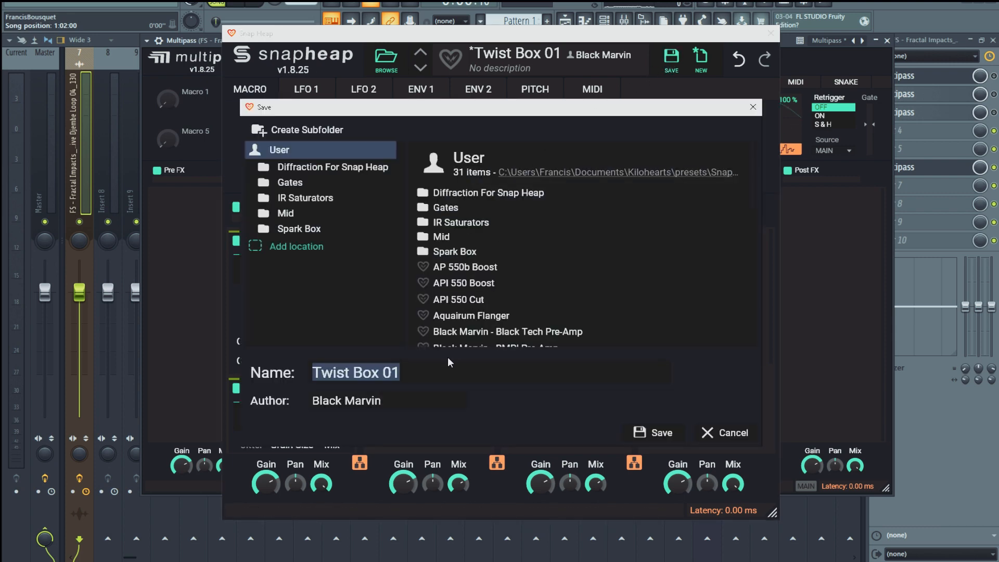
left_click(448, 370)
type("2")
key("Return")
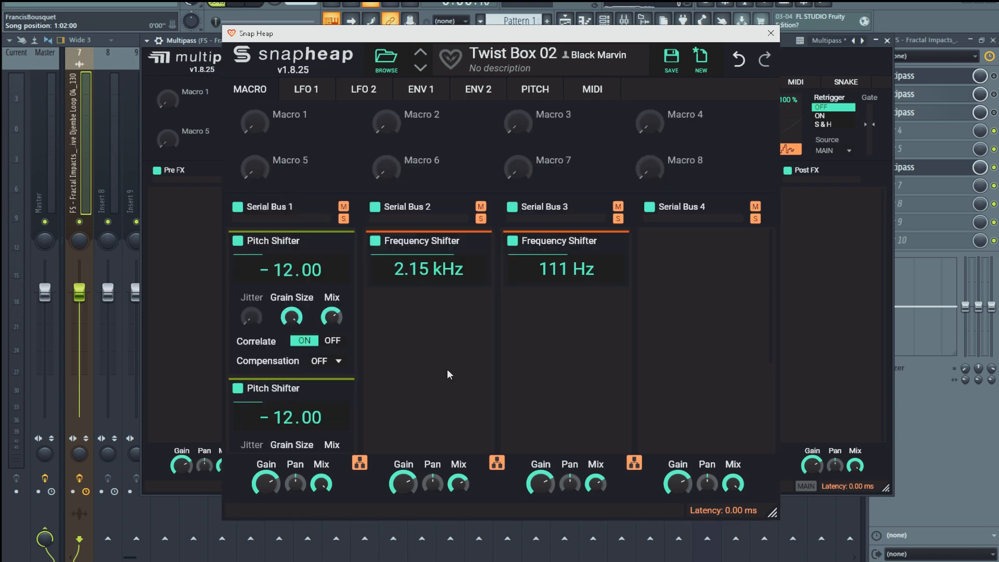
left_click(771, 31)
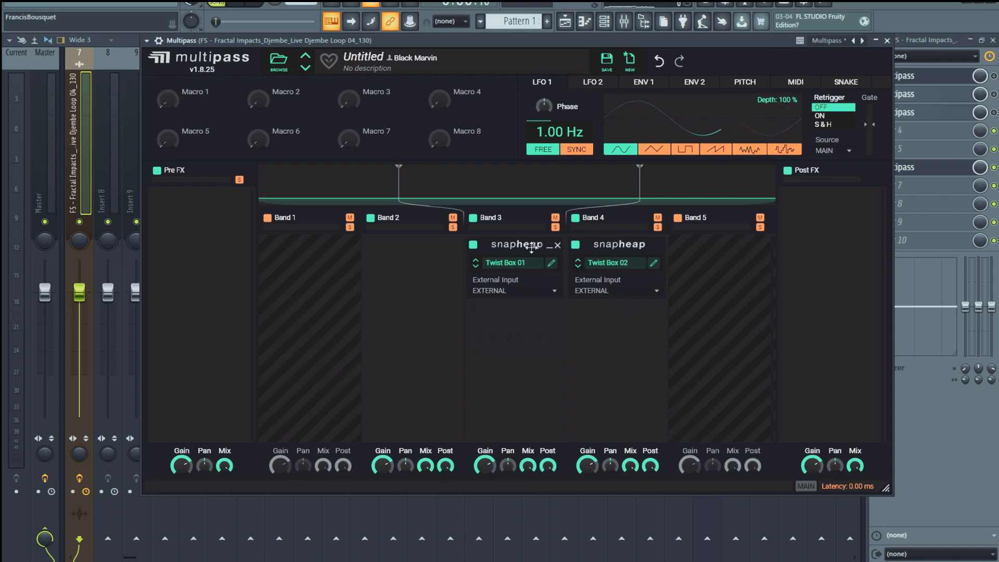
Duplicate the Twist Box 01 Snap Heap from Band 3 to Band 2 and compare it bypassed during playback.
left_click_drag(517, 244, 411, 247)
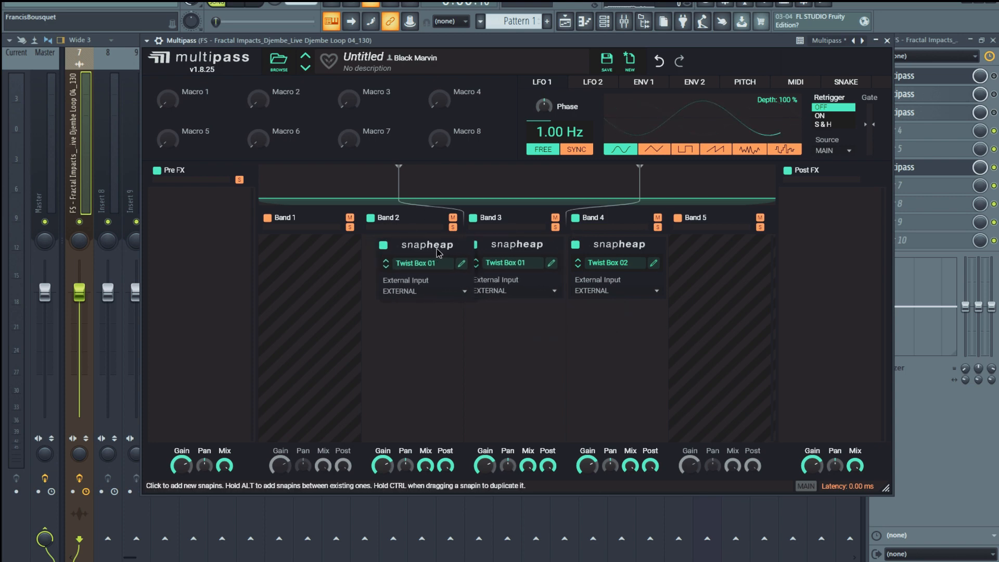
key("space")
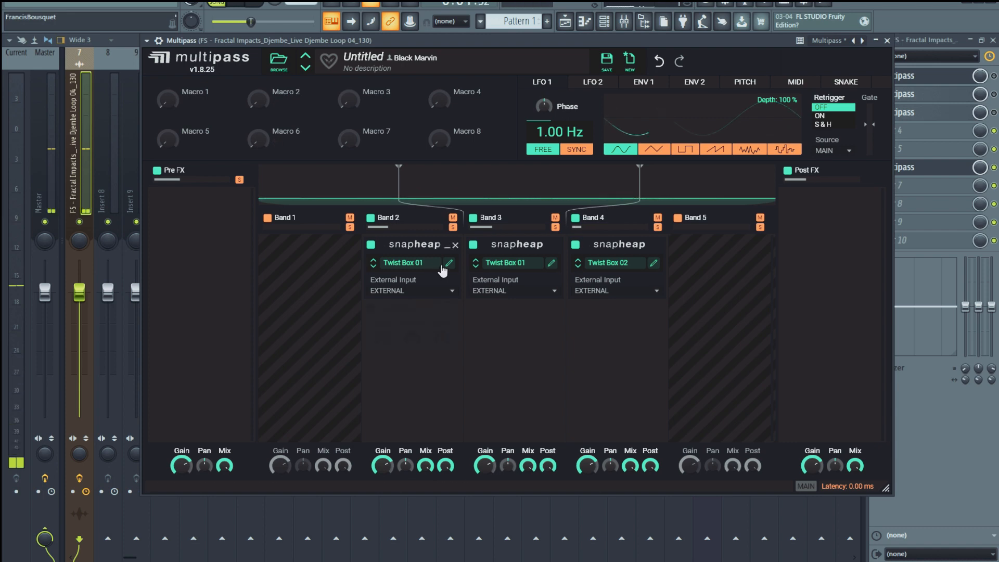
left_click(371, 245)
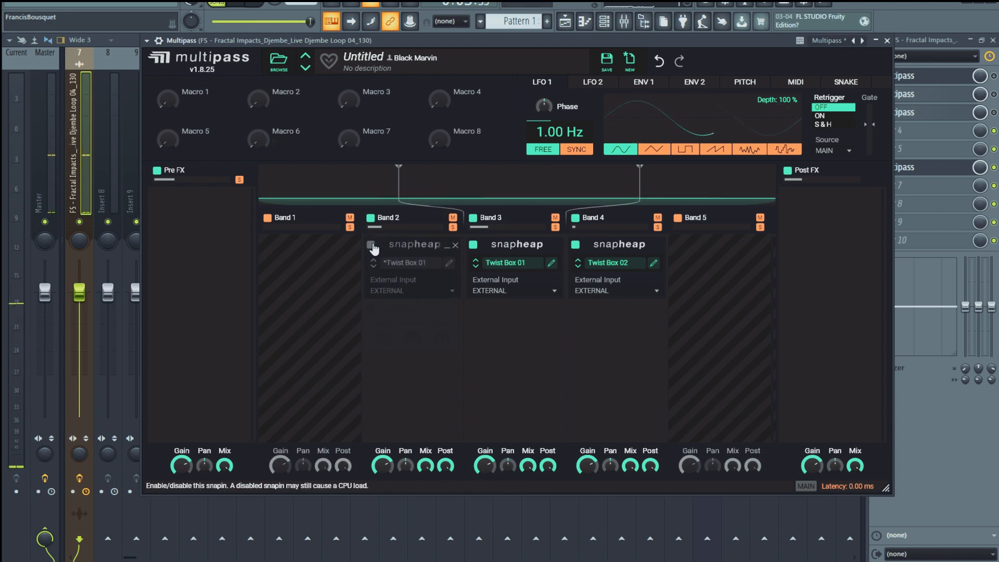
In Band 2's Snap Heap, raise the Pitch Shifter's mix and set the Frequency Shifters to 402 Hz and −16.7 Hz.
left_click(448, 263)
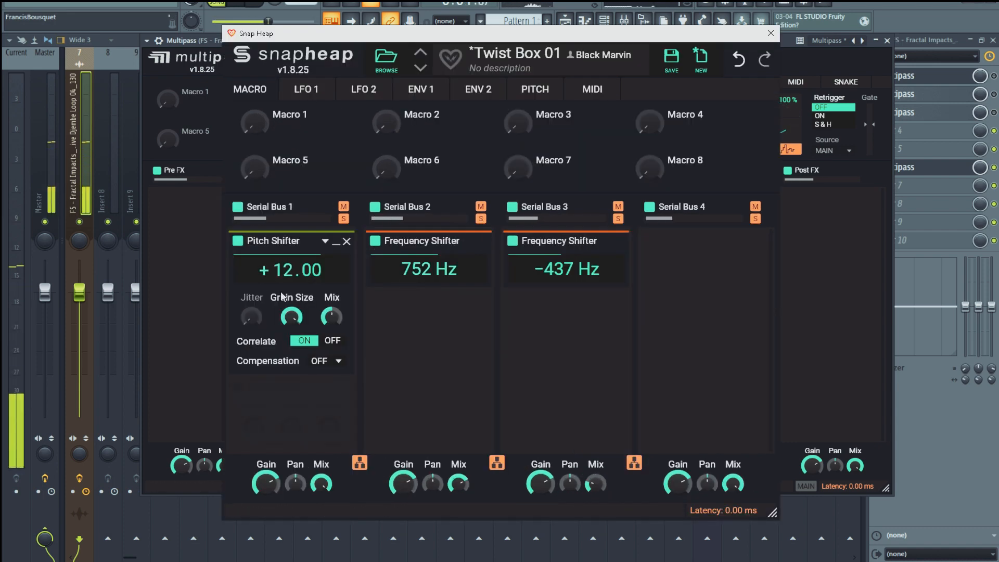
mouse_move(333, 317)
left_mouse_down()
mouse_move(334, 307)
mouse_move(332, 316)
left_mouse_up()
left_click_drag(430, 281, 433, 280)
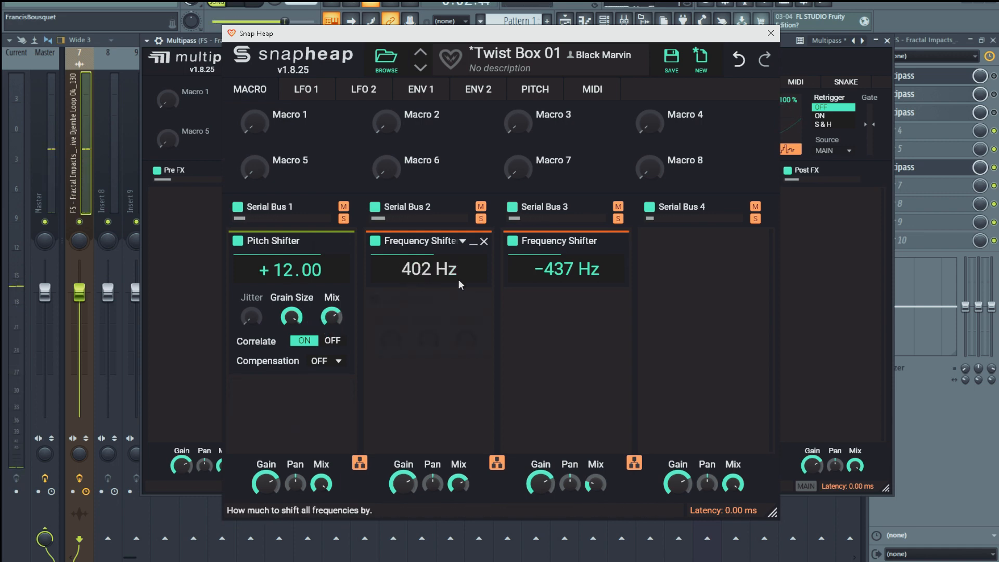
left_click_drag(561, 278, 561, 276)
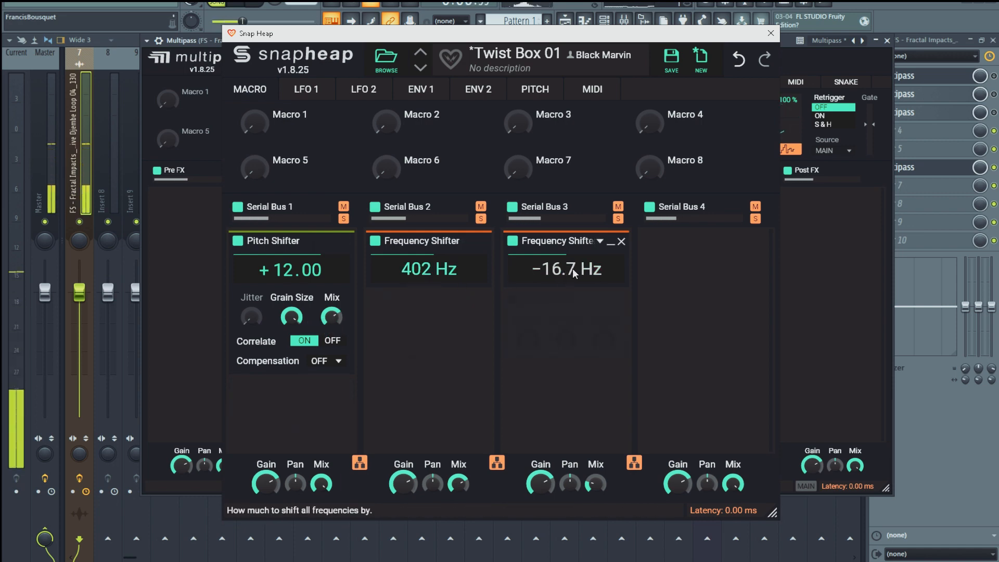
left_click(768, 33)
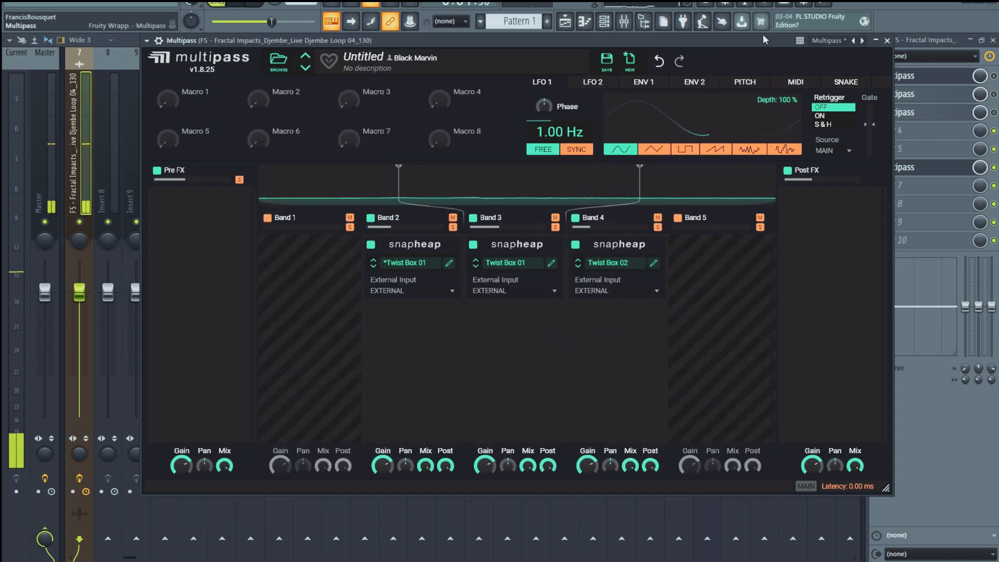
Save Band 2's Snap Heap preset as Twist Box 03, close its editor and stop playback.
left_click(448, 264)
left_click(672, 58)
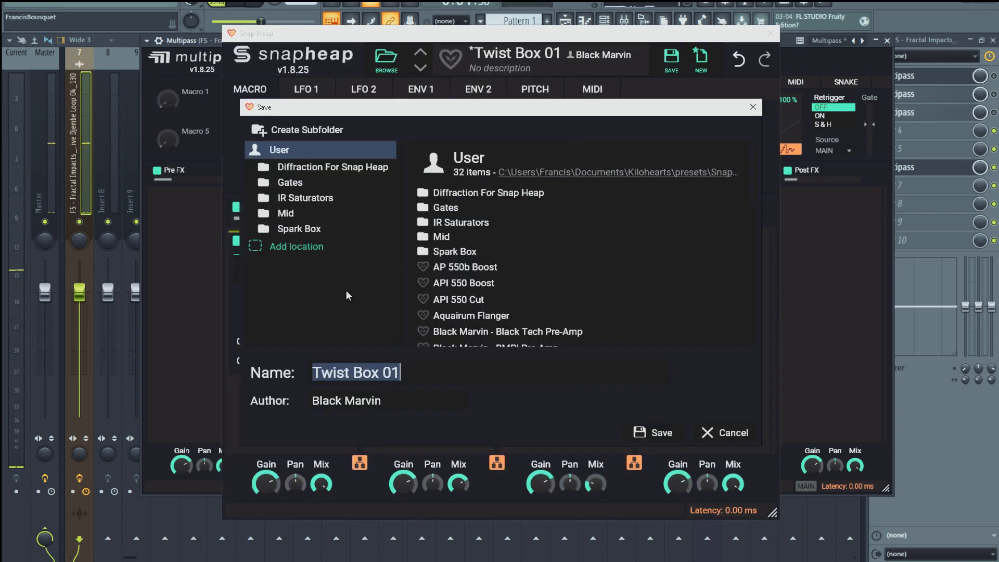
left_click(426, 375)
key("BackSpace")
type("3")
key("Return")
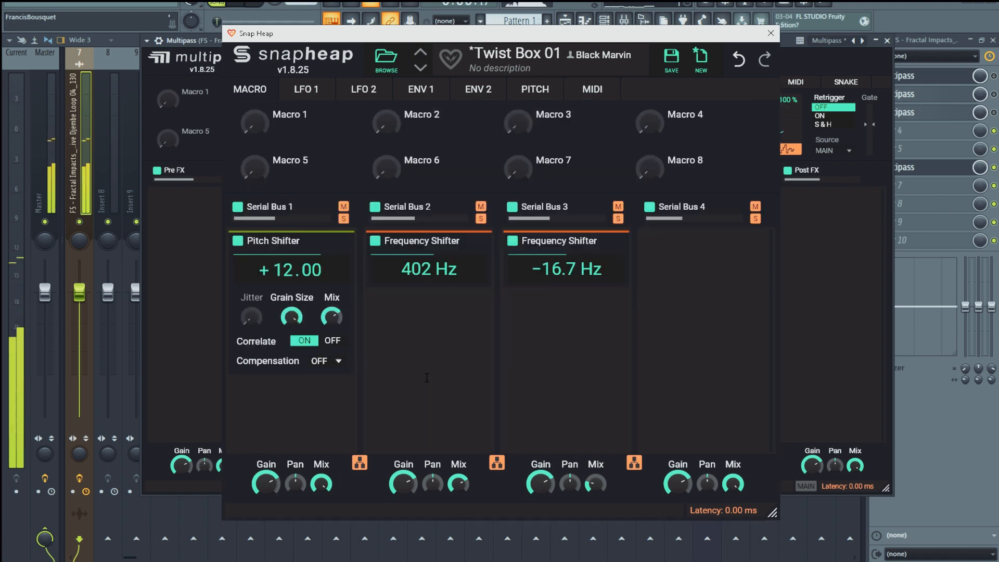
left_click(770, 33)
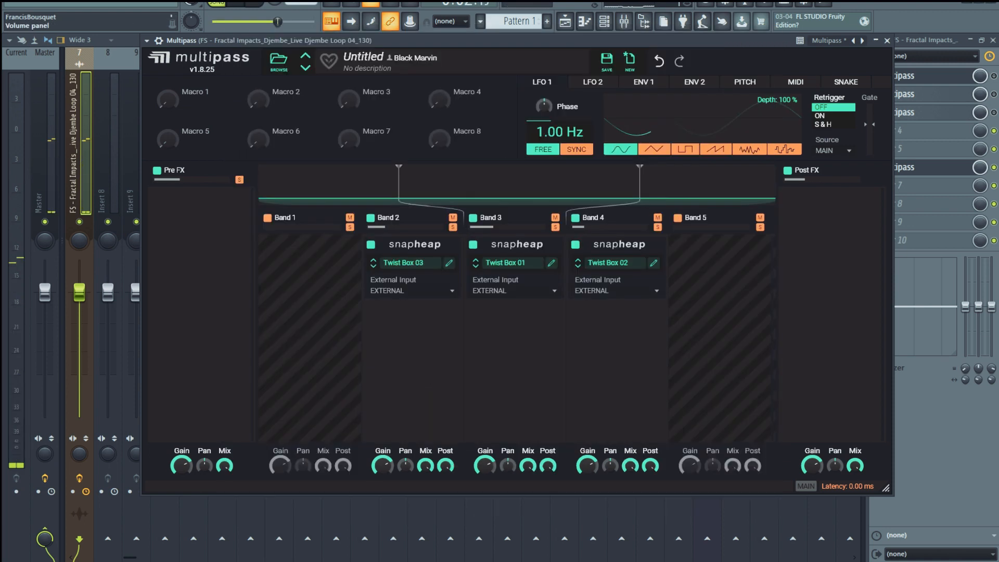
key("space")
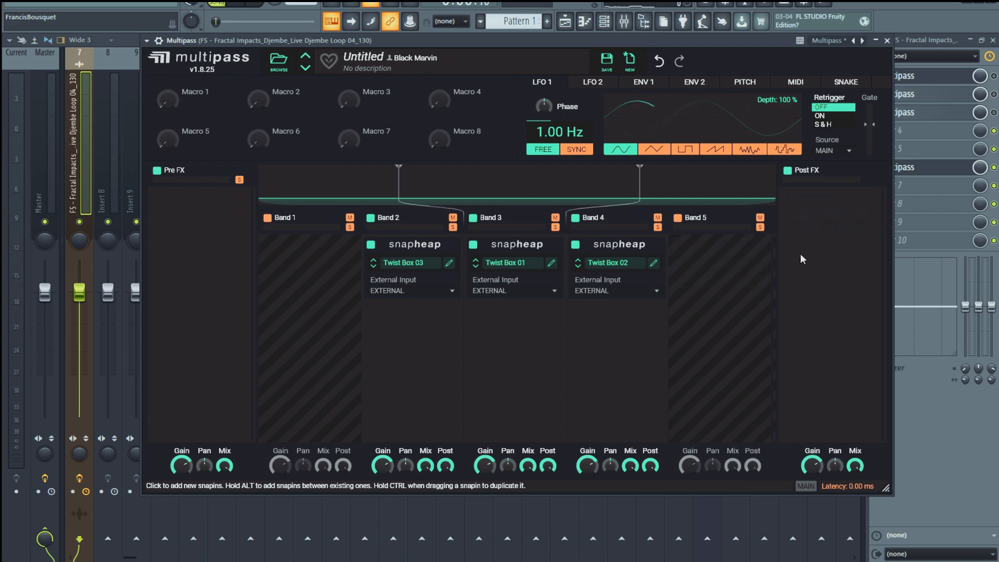
Add a Disperser to Post FX, set its frequency to 233 Hz and reduce its amount.
left_click(817, 222)
left_click(725, 344)
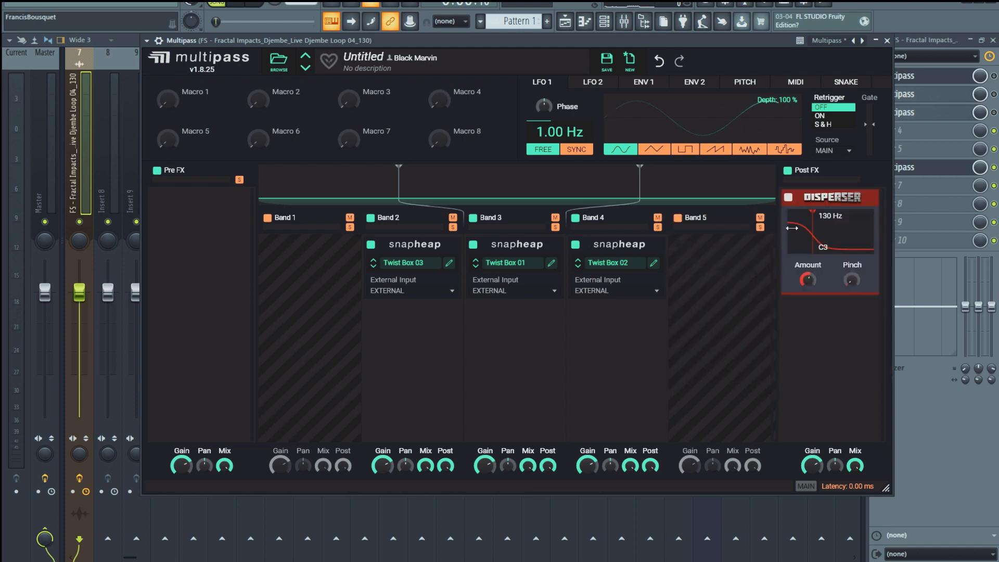
left_click_drag(802, 229, 822, 238)
mouse_move(808, 280)
left_mouse_down()
mouse_move(808, 264)
mouse_move(808, 278)
left_mouse_up()
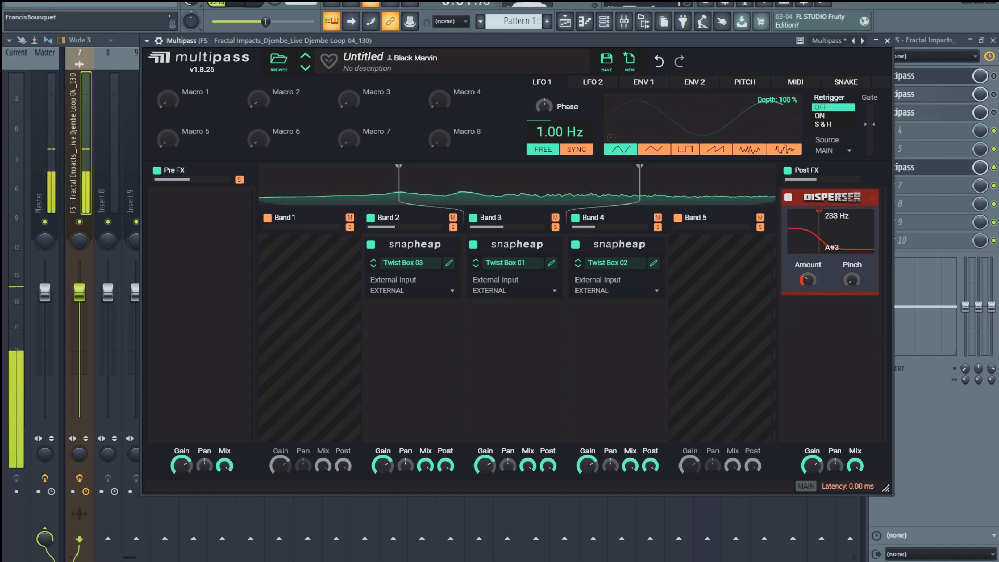
Add a Distortion below the Disperser in Post FX, set its type to Saturate and audition it.
left_click(818, 323)
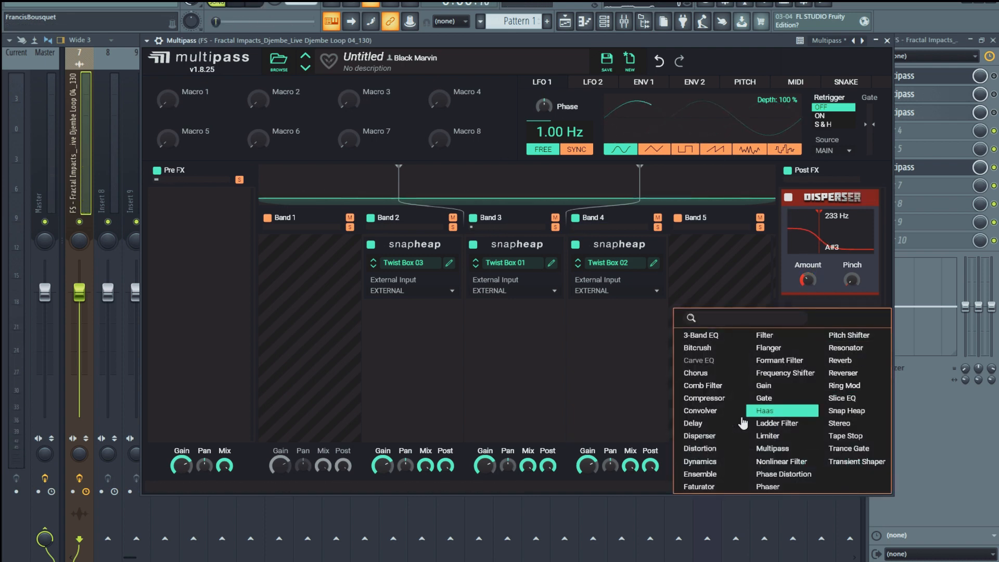
left_click(736, 449)
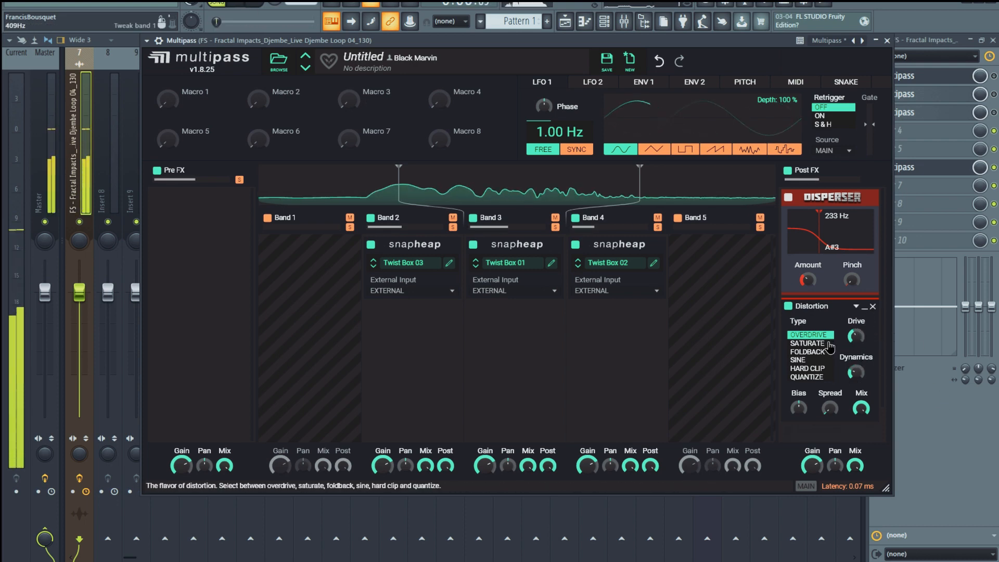
left_click(809, 343)
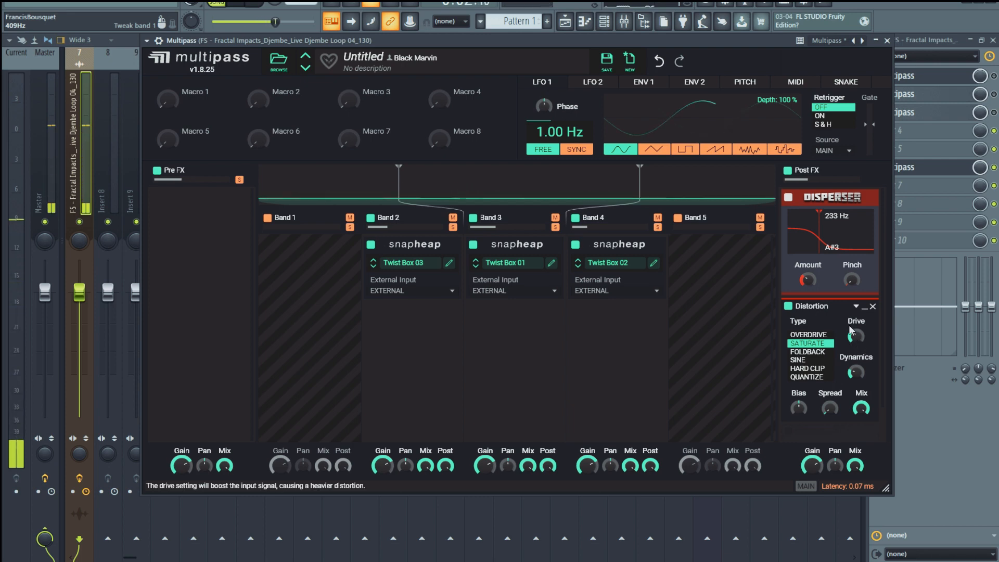
key("space")
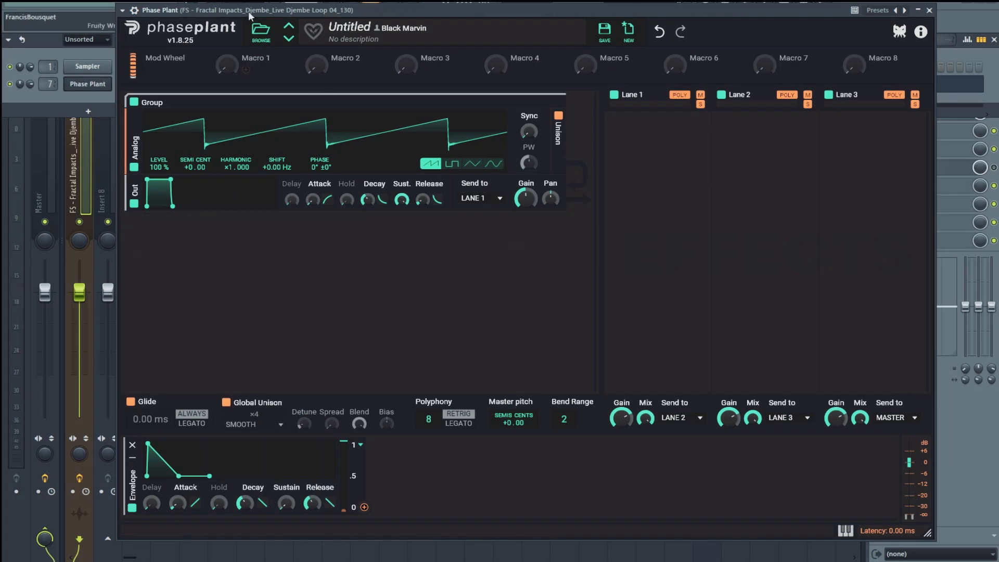
Audition the analog saw patch in Phase Plant and add a Multipass with the Frequency twist preset to Lane 1.
left_click(237, 3)
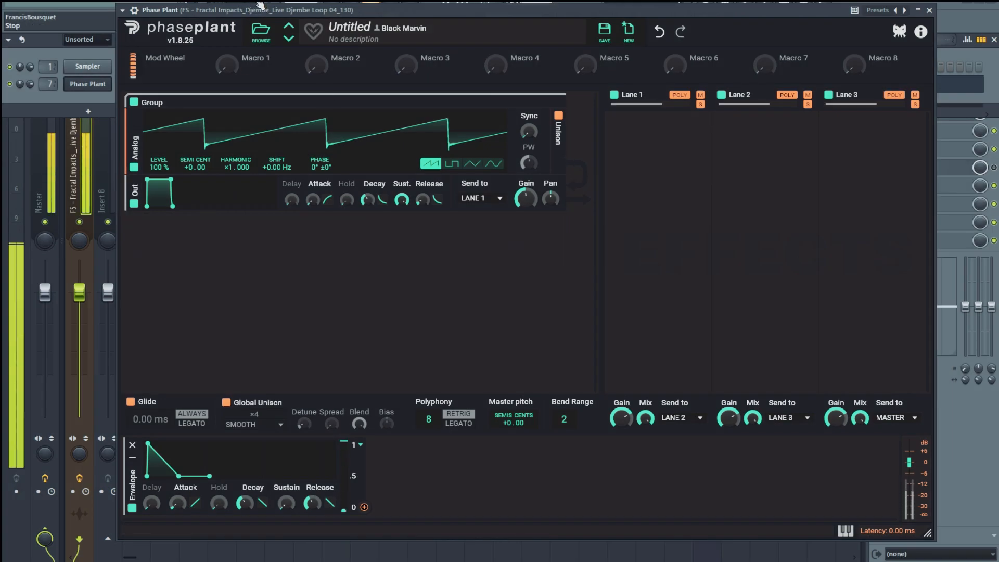
left_click(259, 3)
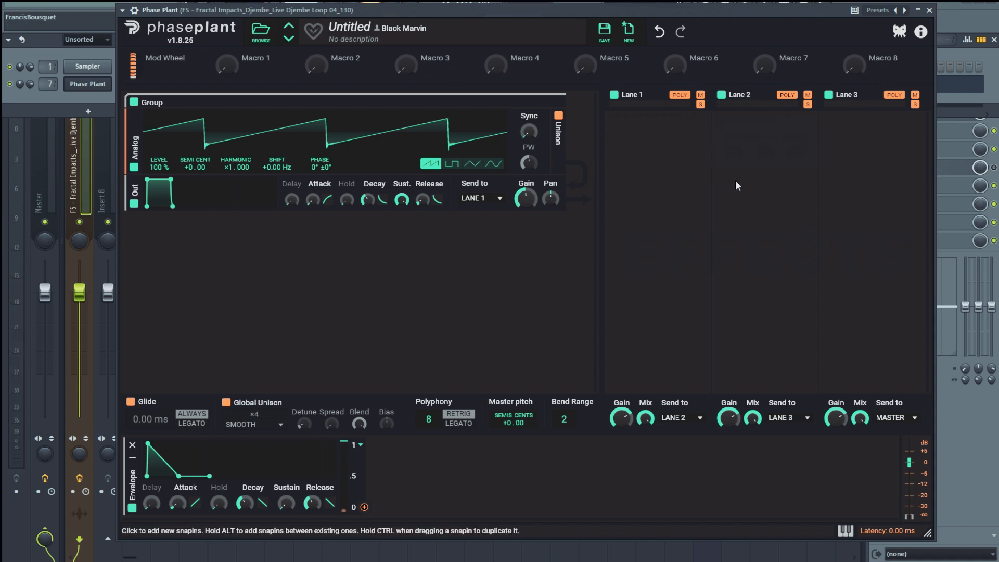
left_click(688, 149)
left_click(739, 290)
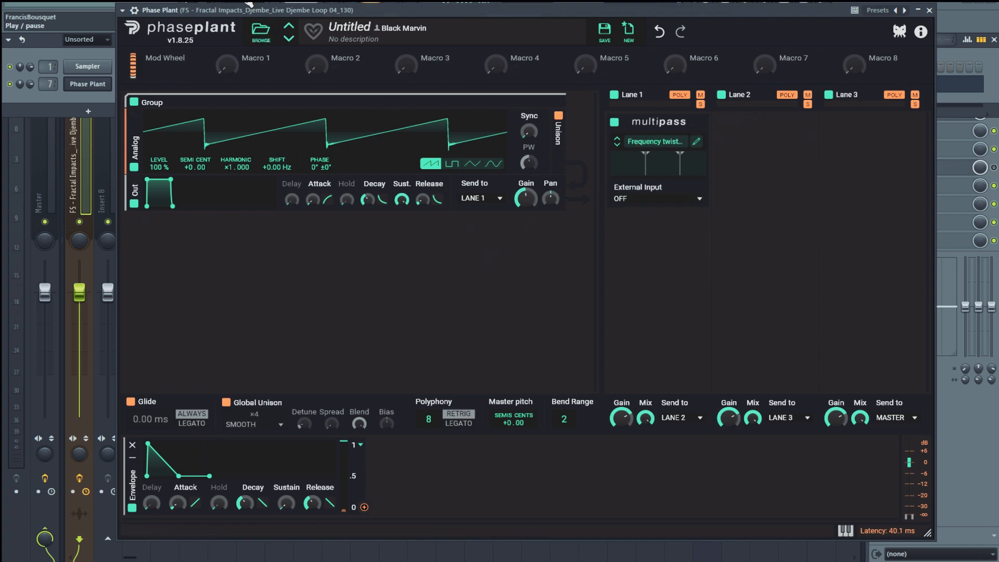
left_click(697, 143)
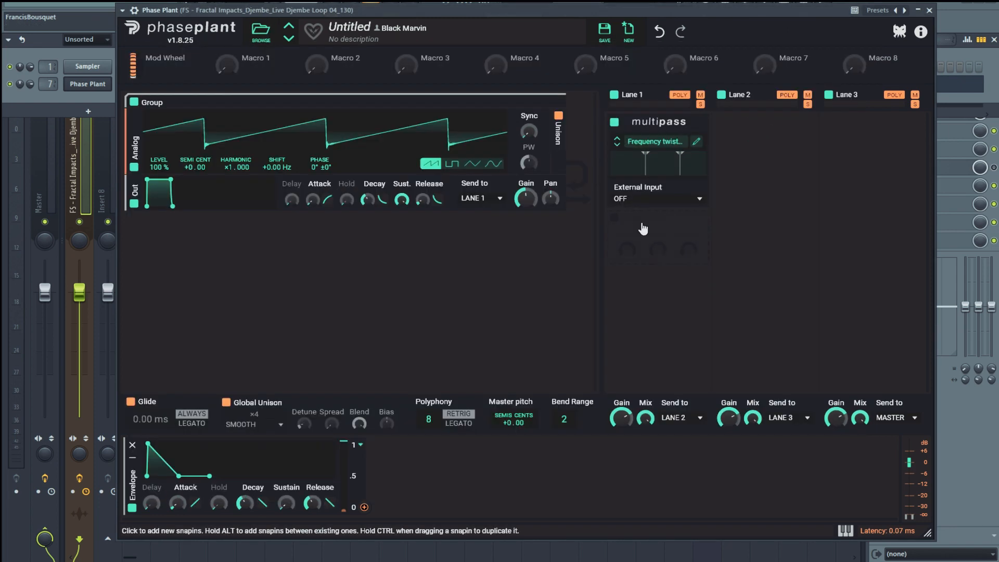
Add a Filter to Lane 1, set it to notch and place it above the Multipass.
left_click(642, 223)
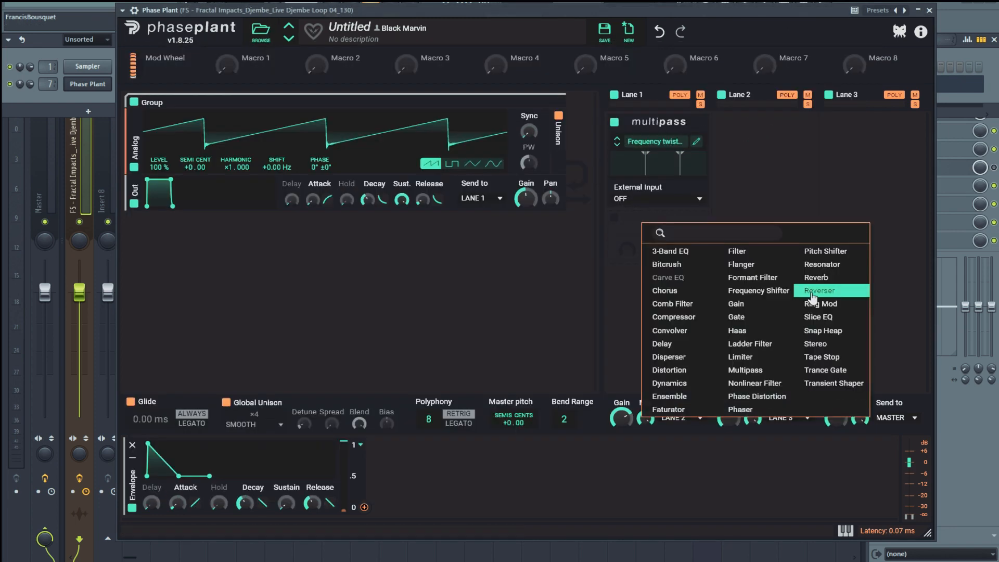
left_click(745, 253)
left_click(657, 283)
left_click_drag(653, 220, 660, 125)
Add a Delay below the Multipass in Lane 1 and sync its time to 3/16.
left_click(638, 343)
left_click(676, 452)
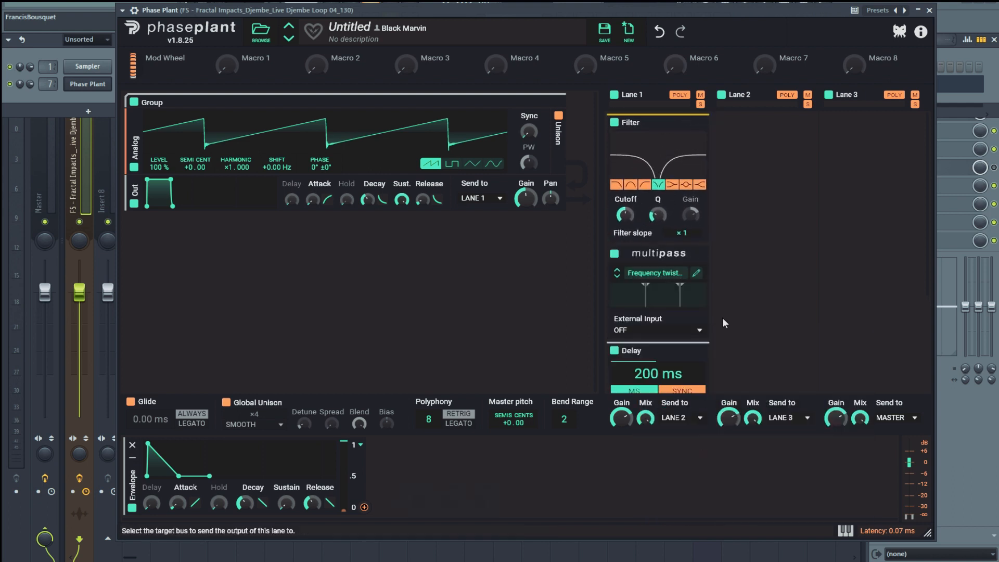
scroll(705, 282, "down", 3)
left_click(682, 244)
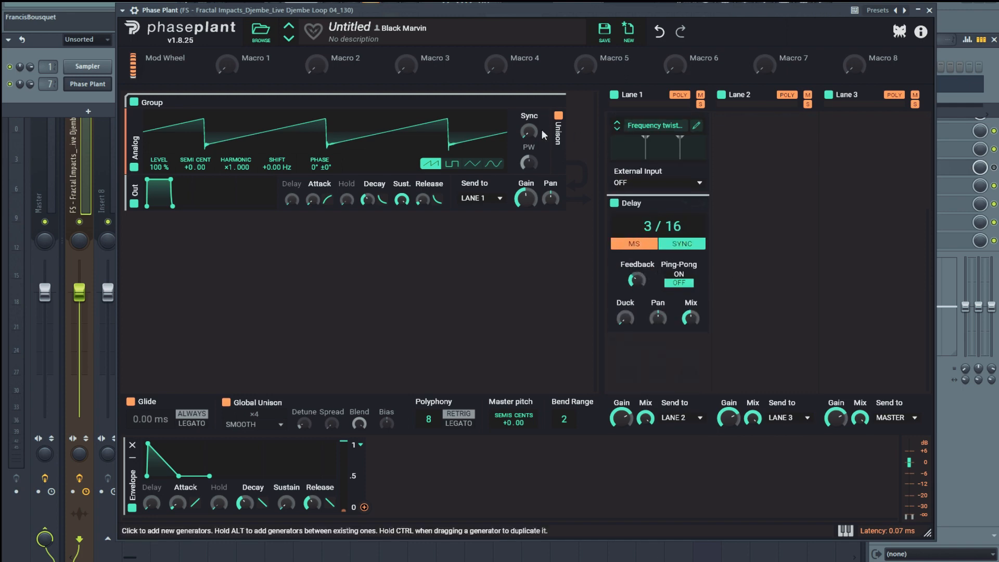
Change the Lane 1 Filter's type to band-pass and lower its cutoff.
scroll(691, 217, "up", 3)
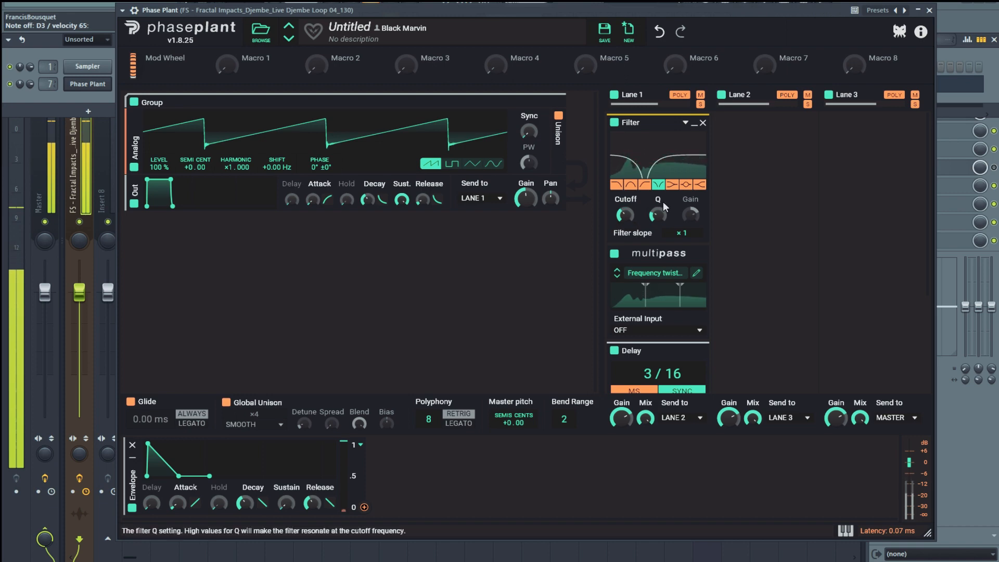
left_click(630, 185)
mouse_move(626, 217)
left_mouse_down()
mouse_move(663, 214)
mouse_move(626, 212)
mouse_move(626, 235)
mouse_move(626, 202)
mouse_move(626, 226)
left_mouse_up()
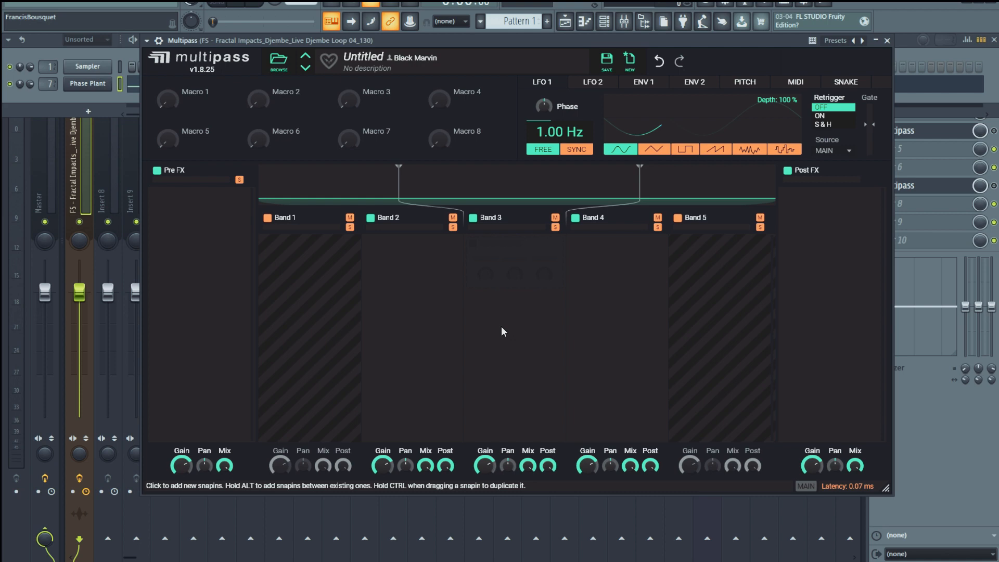
Add a Filter to Band 3 and set its type to band-pass.
left_click(508, 260)
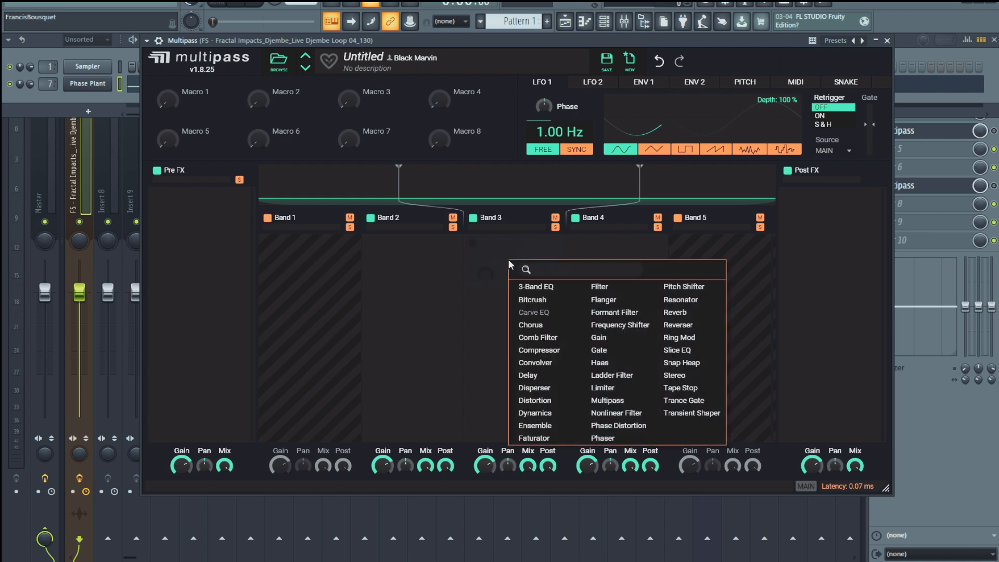
left_click(600, 287)
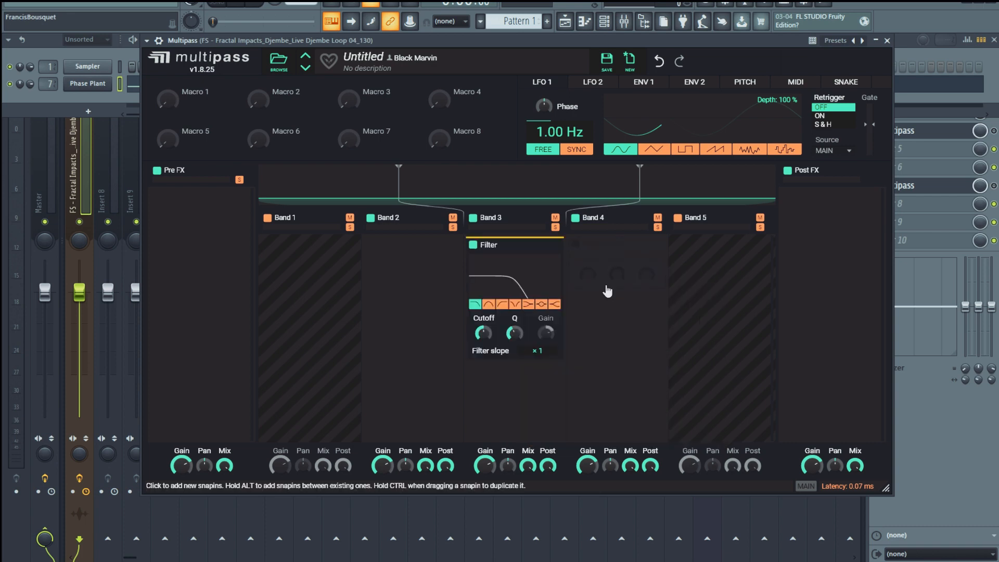
left_click(490, 306)
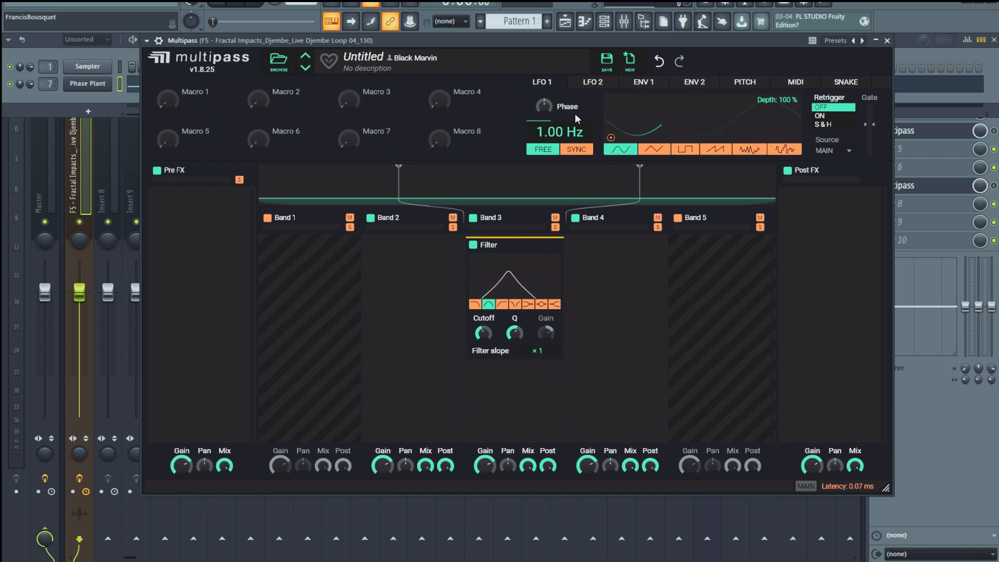
Sync LFO 1 to the tempo at a 2/16 rate and give it the stepped noise shape.
left_click(576, 150)
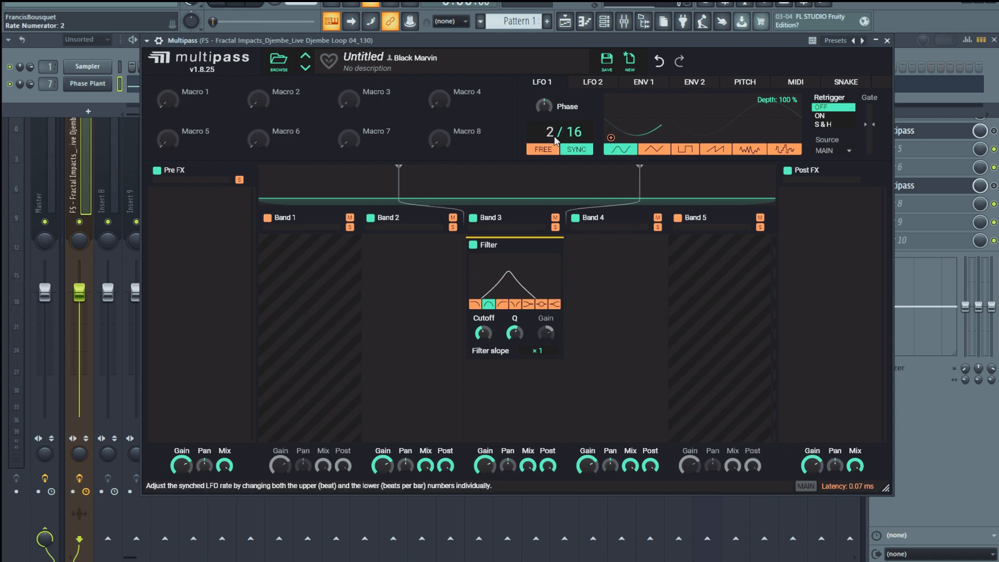
left_click(785, 150)
left_click(755, 153)
left_click(775, 150)
left_click(757, 150)
left_click(788, 150)
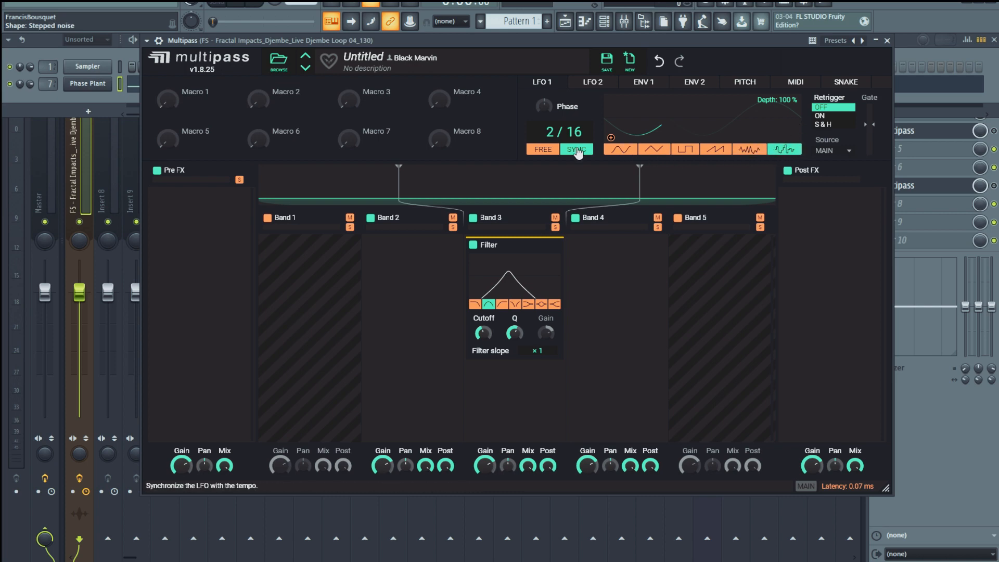
Modulate the Band 3 Filter's cutoff with LFO 1 and duplicate that Filter into Bands 2 and 4.
left_click_drag(611, 137, 483, 343)
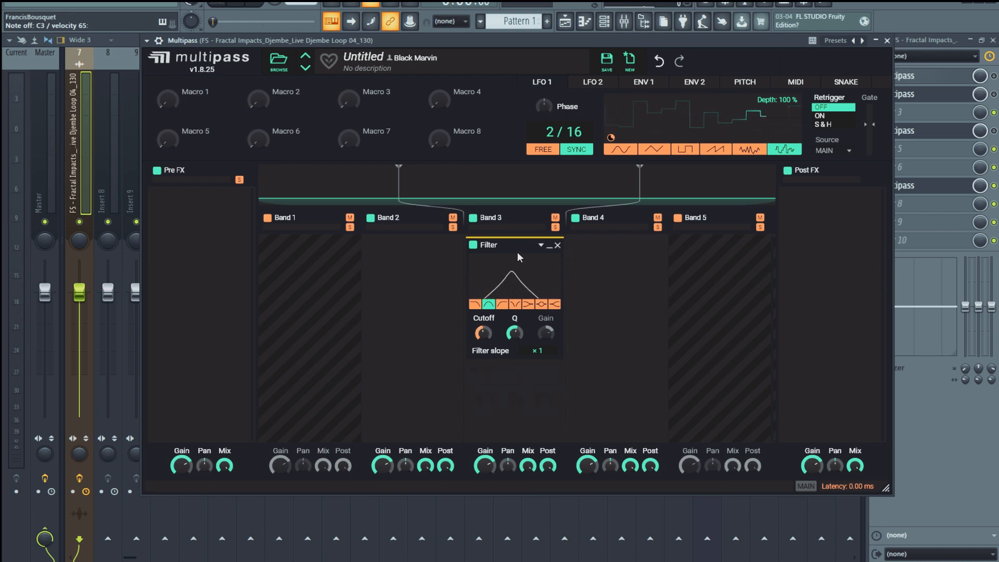
left_click_drag(512, 246, 614, 245)
left_click_drag(507, 244, 411, 246)
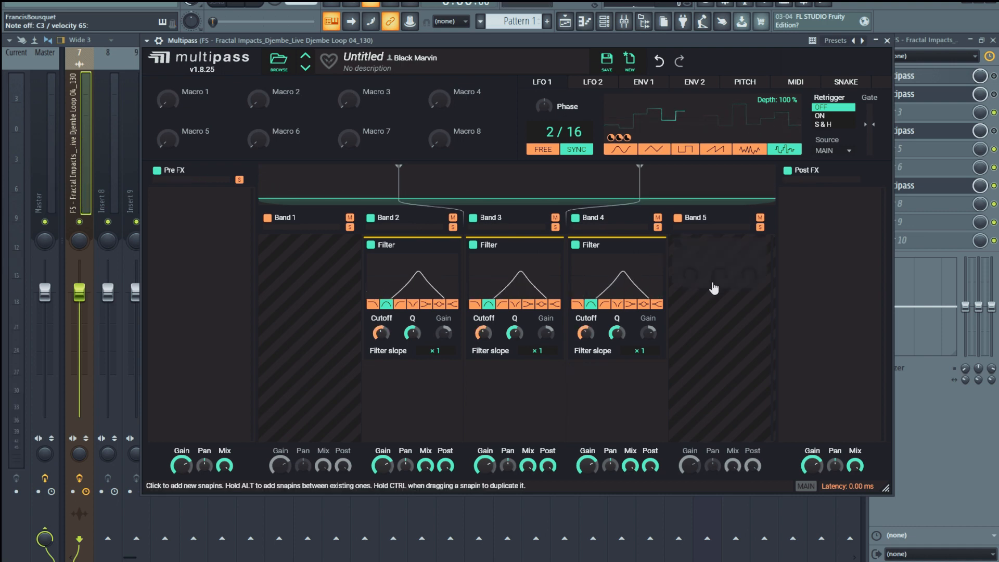
Set LFO 2 to the stepped noise shape and sync it to the tempo at a 2/16 rate.
left_click(591, 82)
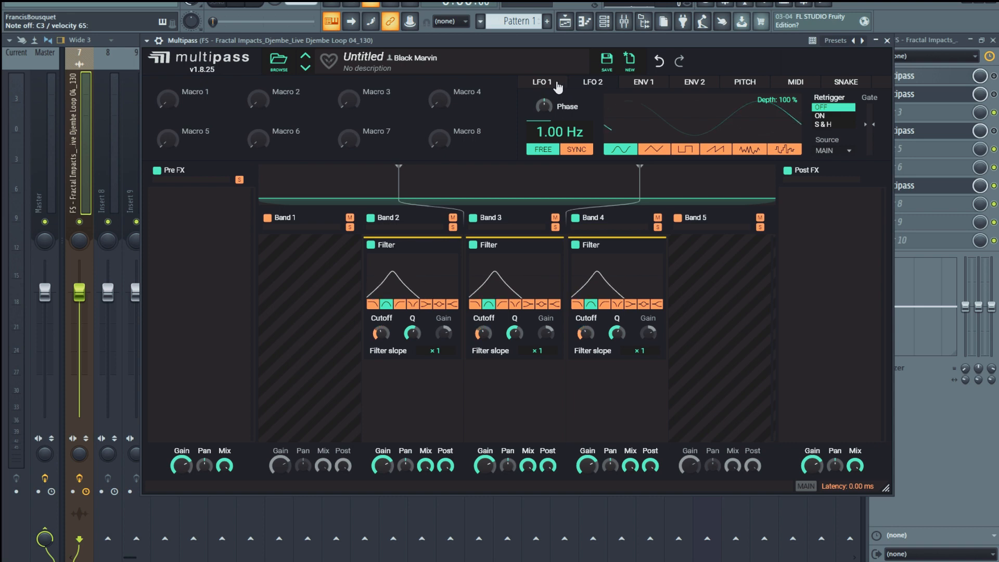
left_click(791, 150)
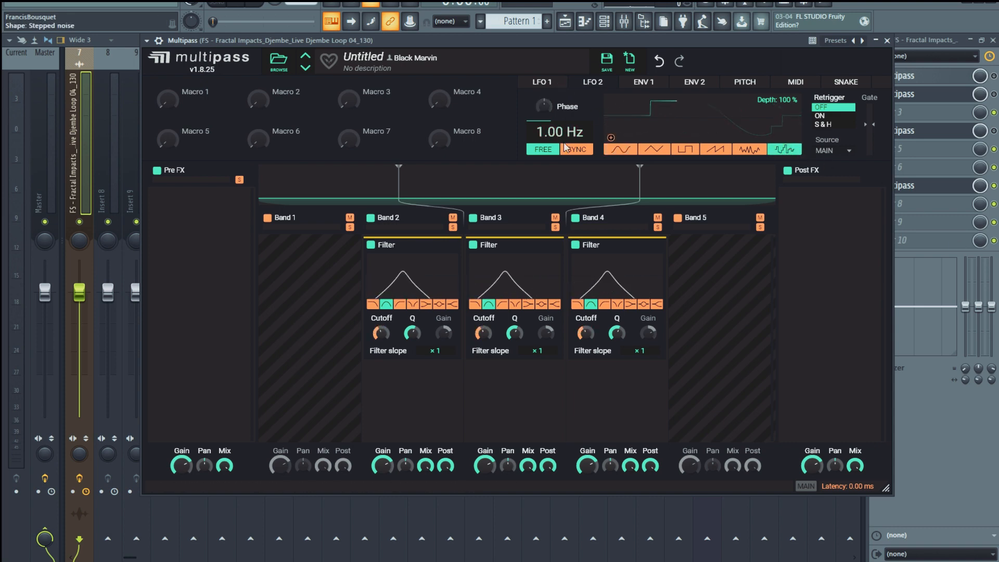
left_click(568, 149)
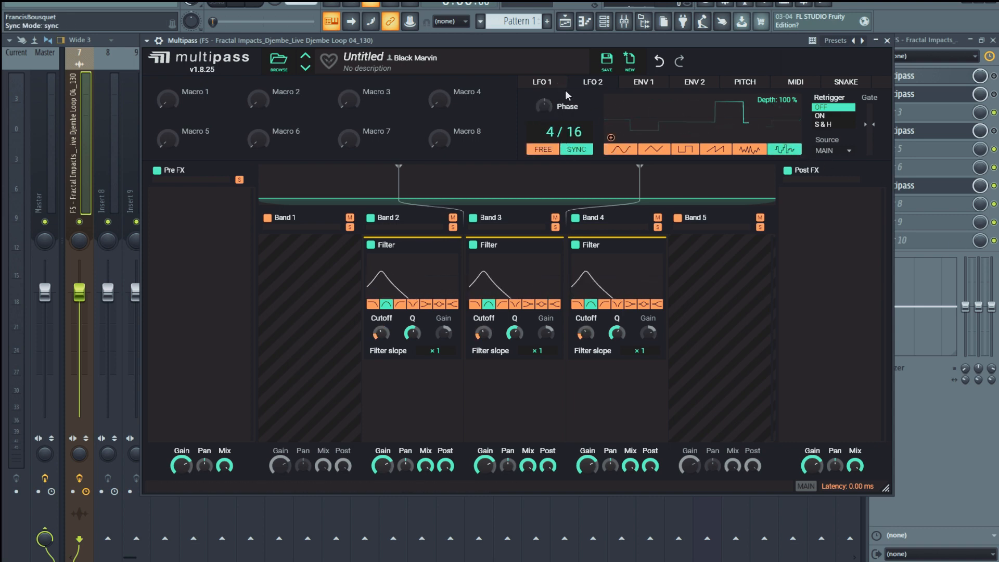
left_click(551, 83)
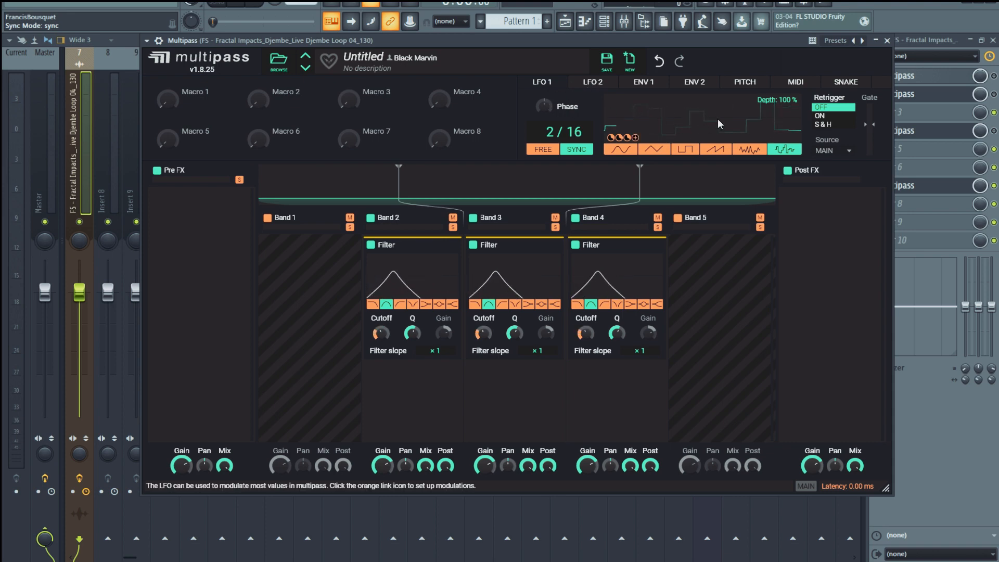
left_click(591, 84)
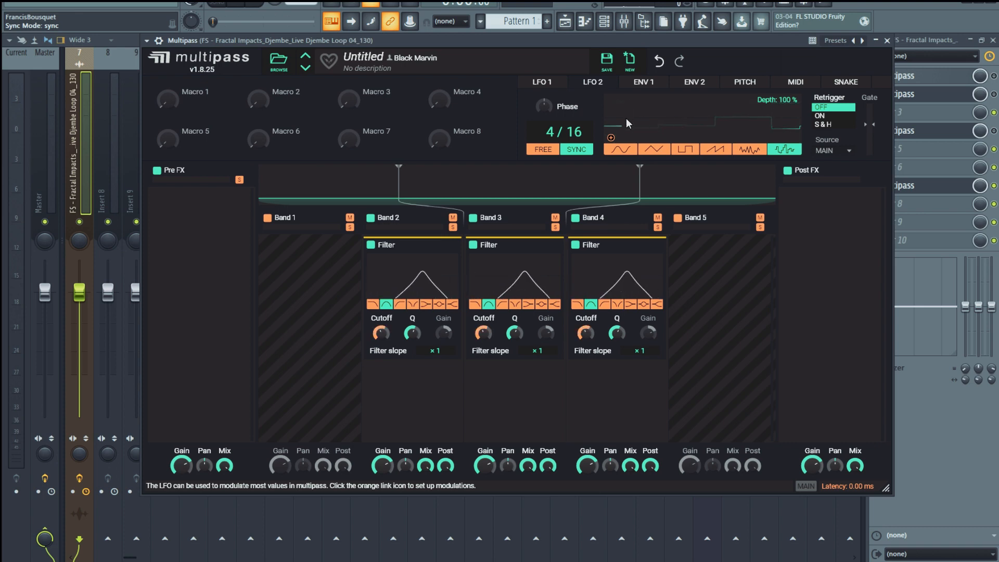
left_click_drag(550, 132, 550, 143)
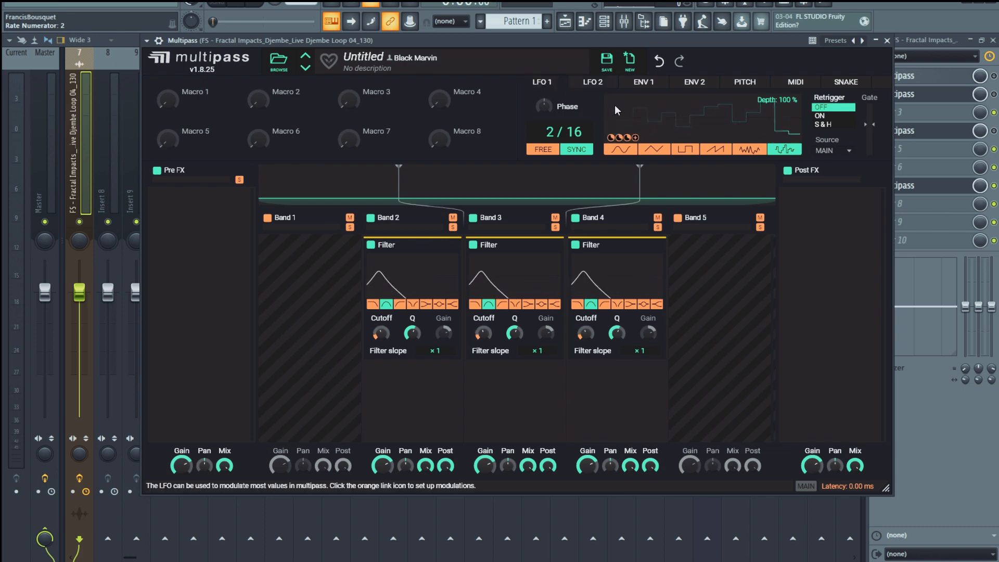
Replace the LFO 1 modulation on the Band 3 Filter's cutoff with LFO 2.
double_click(483, 342)
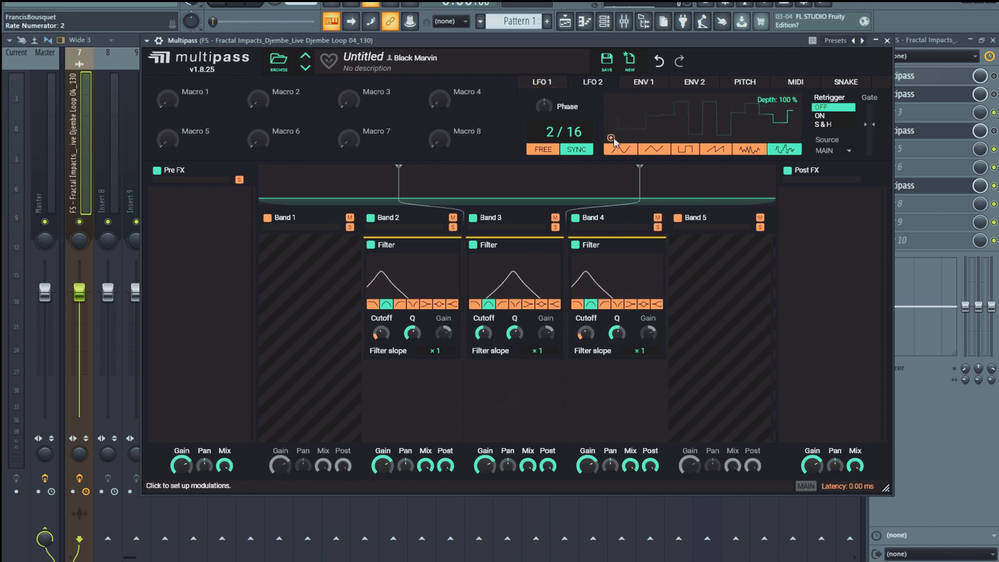
left_click(611, 139)
left_click_drag(484, 344, 484, 368)
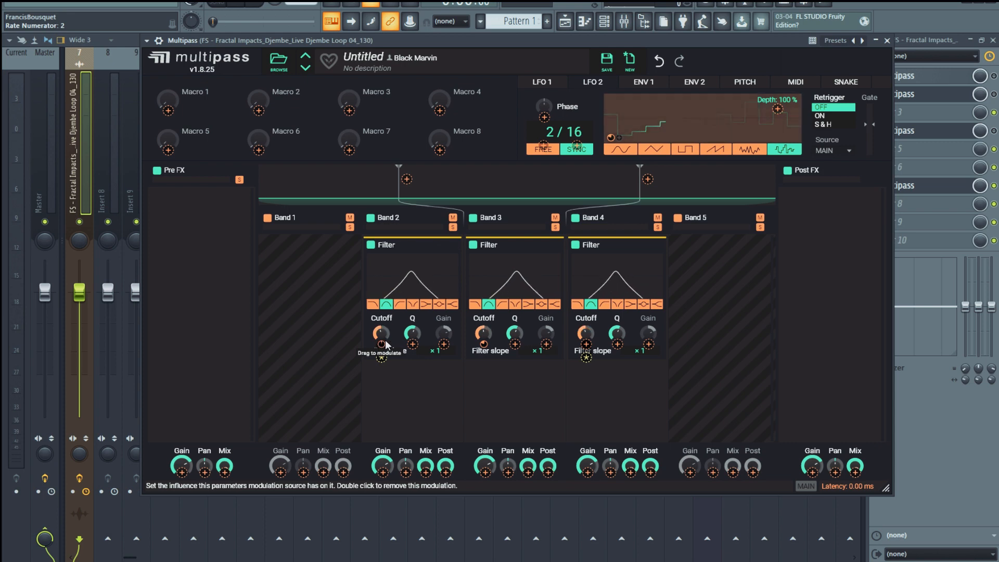
left_click(486, 307)
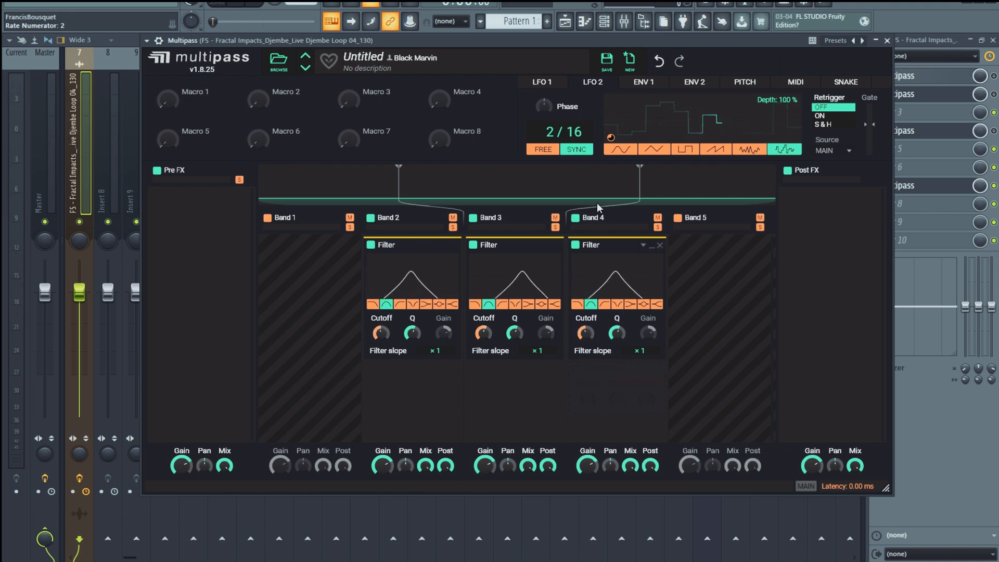
left_click(232, 3)
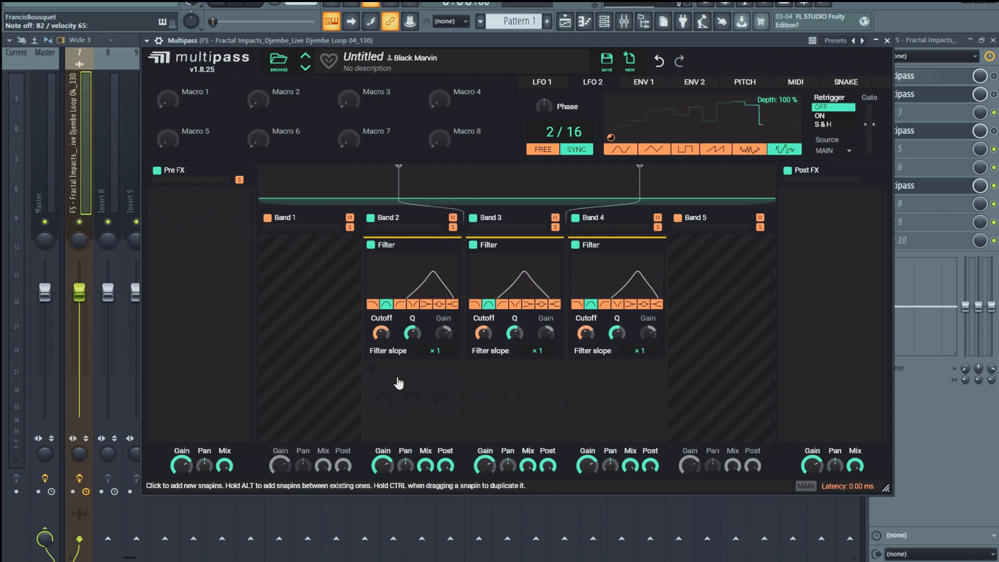
Duplicate the existing modulated band-pass Filters to give Bands 2, 3 and 4 a second Filter each.
left_click_drag(499, 246, 428, 383)
left_click_drag(499, 310, 588, 317)
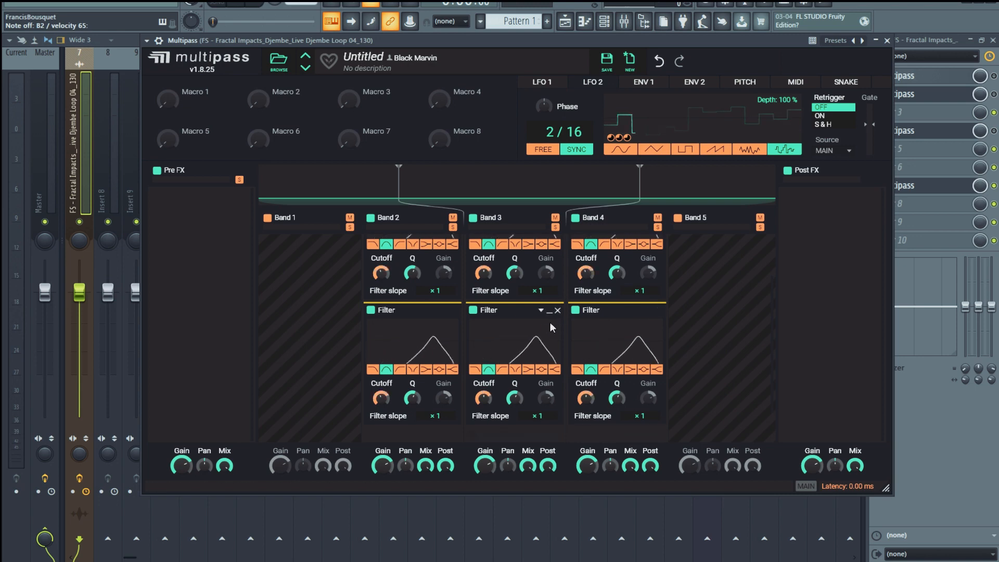
scroll(531, 344, "up", 2)
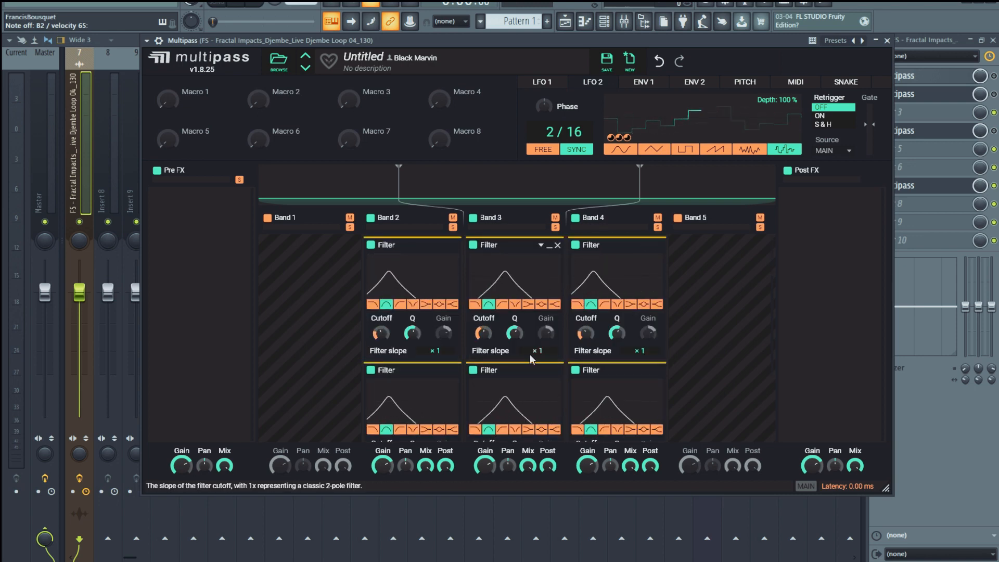
scroll(624, 371, "down", 2)
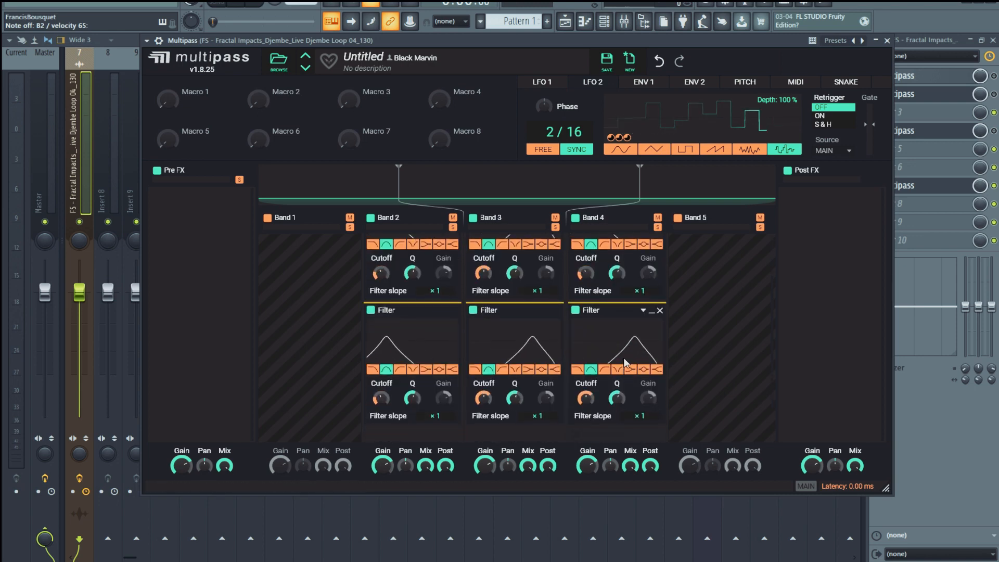
scroll(620, 323, "down", 2)
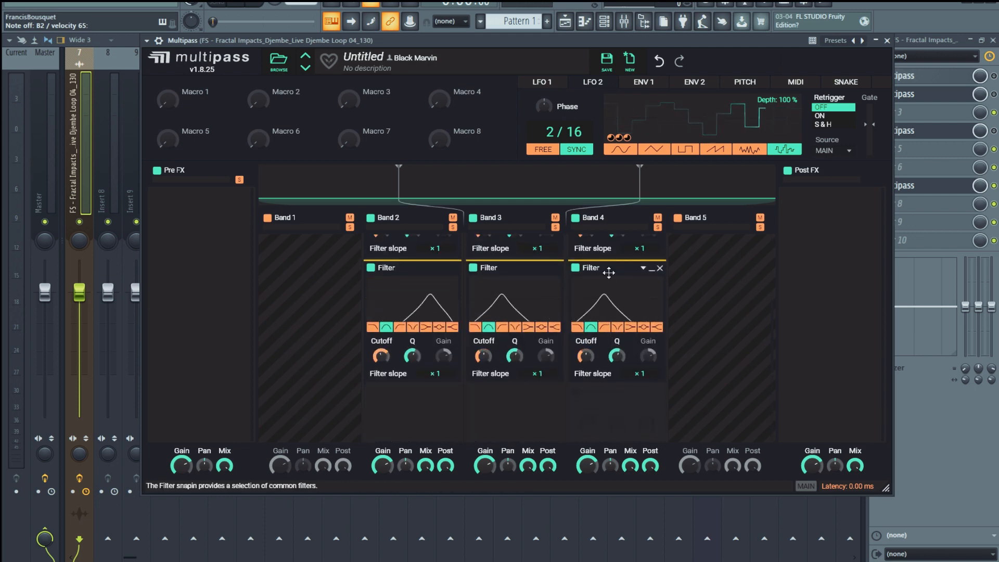
scroll(642, 273, "down", 1)
left_click(243, 5)
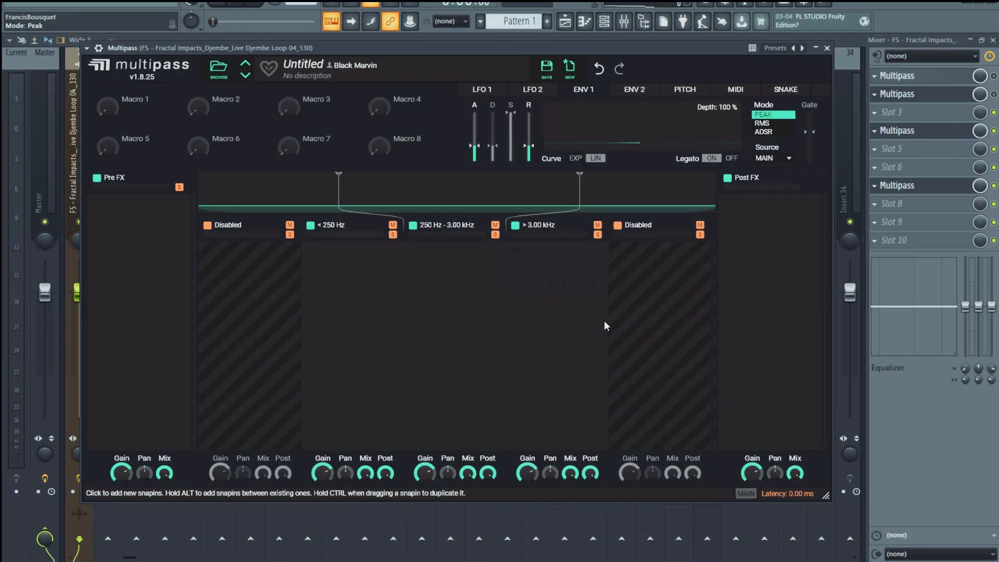
Add a Snap Heap to the 250 Hz - 3.00 kHz band and load the Glitch Box preset from Diffraction For Snap Heap's Various Tools.
left_click(464, 267)
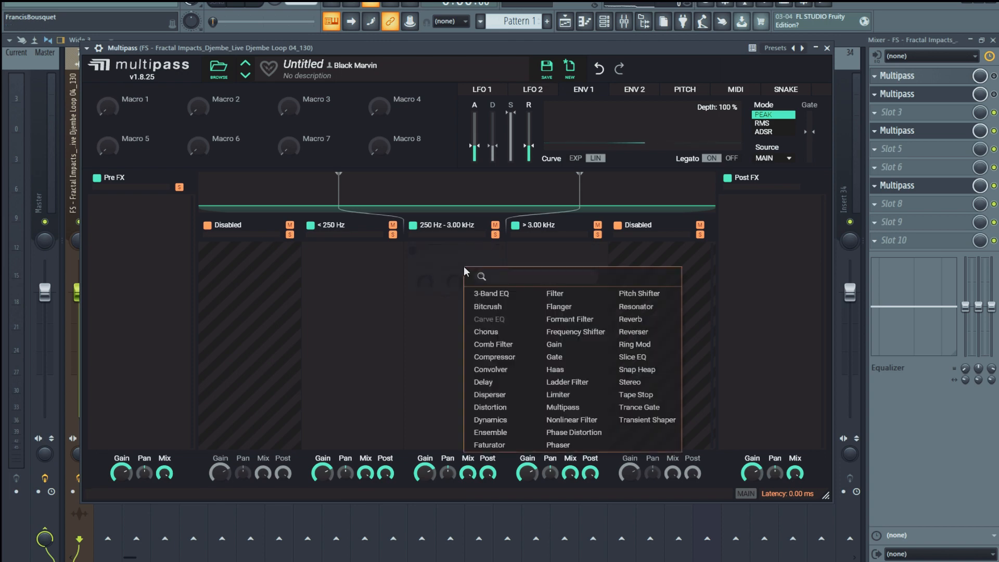
left_click(645, 369)
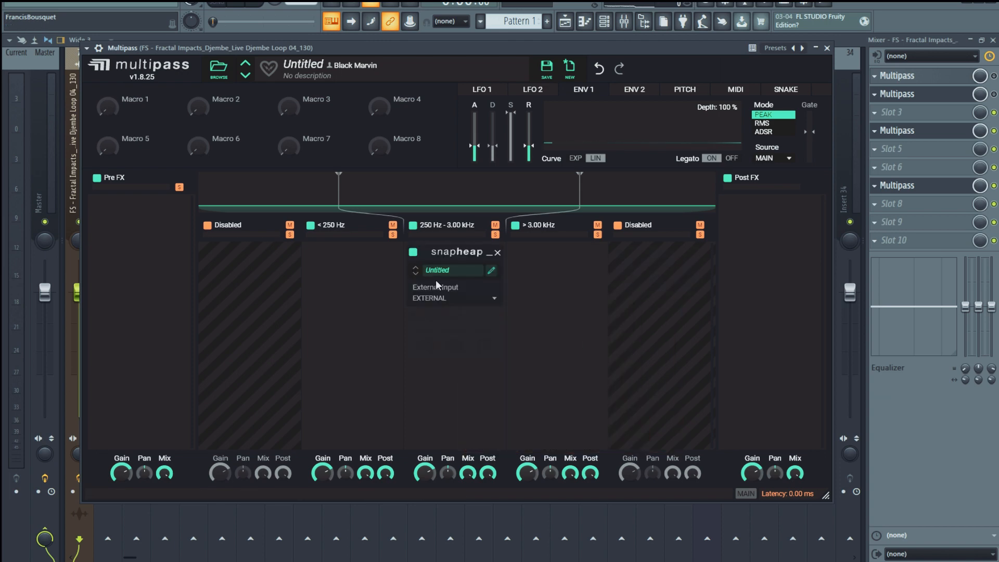
left_click(461, 276)
left_click(500, 316)
double_click(628, 334)
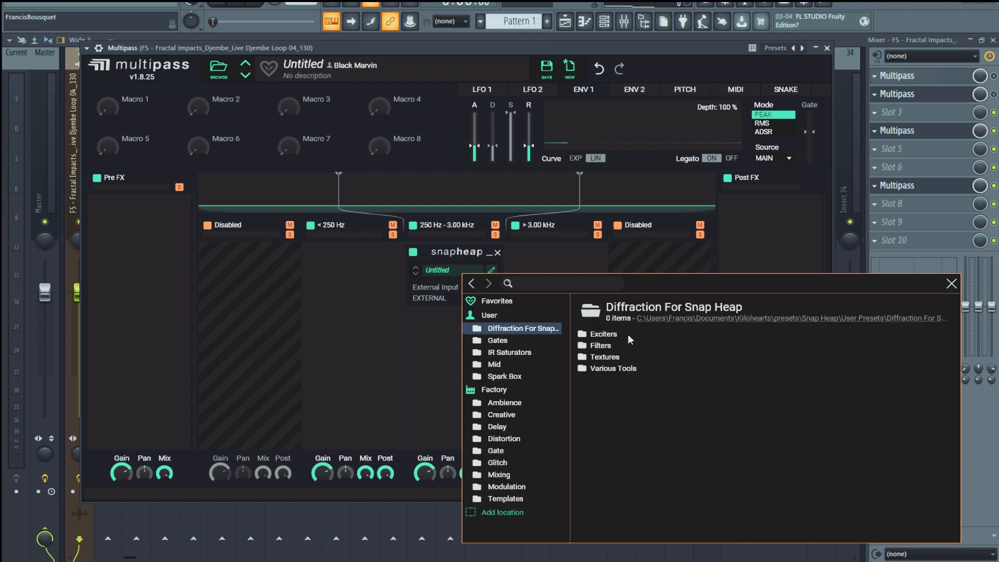
double_click(616, 371)
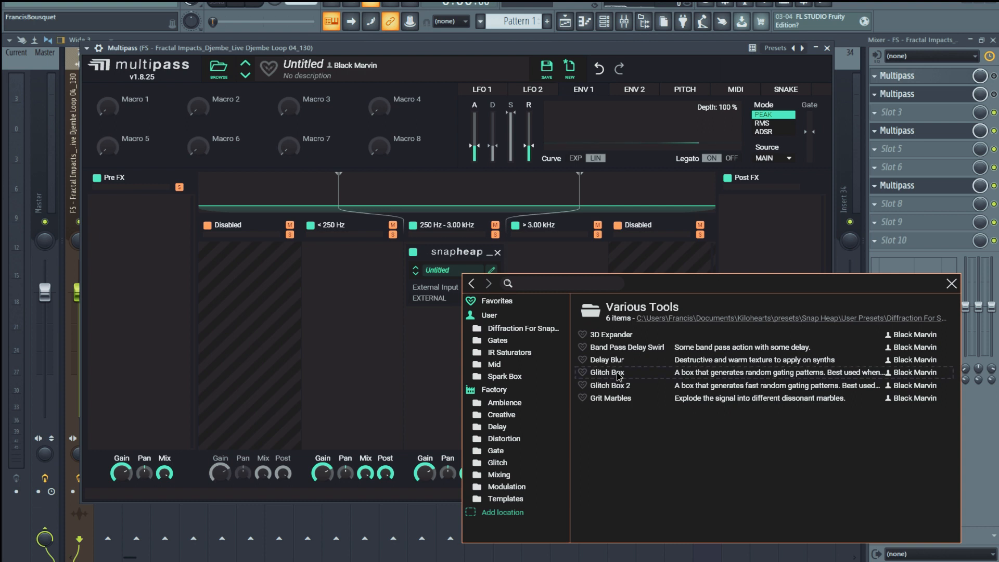
left_click(619, 373)
left_click(952, 284)
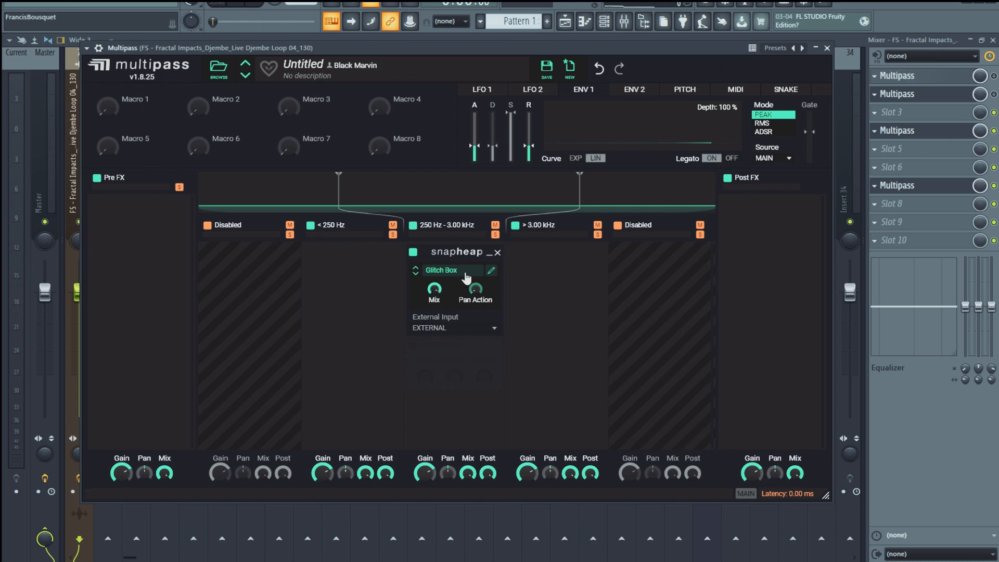
Solo the 250 Hz - 3.00 kHz band and compare its sound with the Glitch Box Snap Heap bypassed and enabled.
left_click(495, 234)
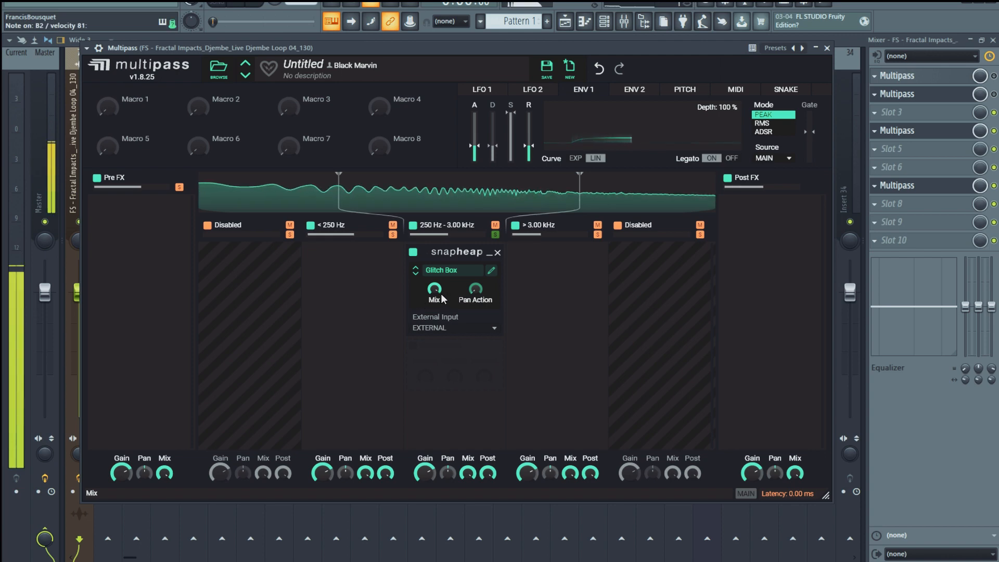
left_click(413, 252)
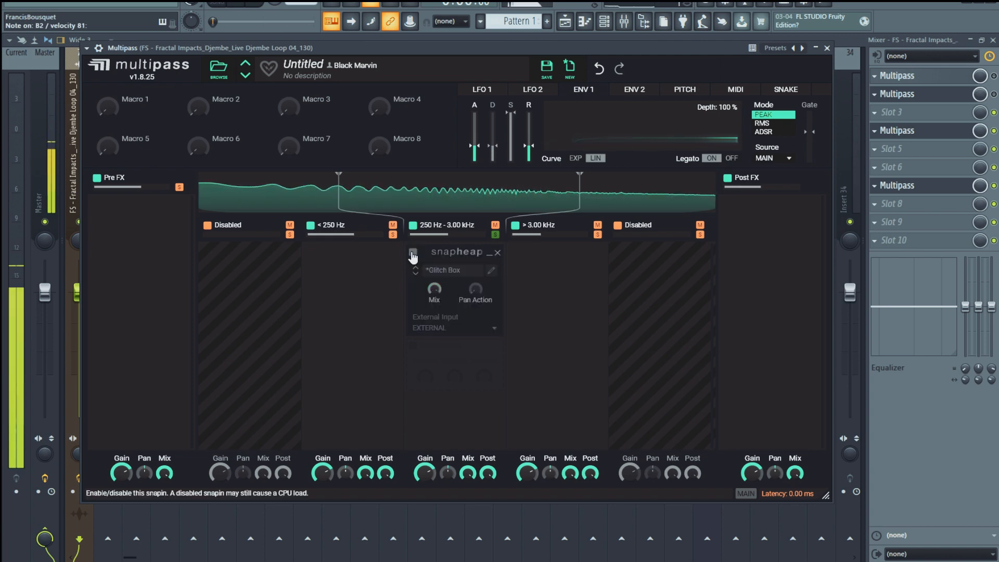
left_click(413, 252)
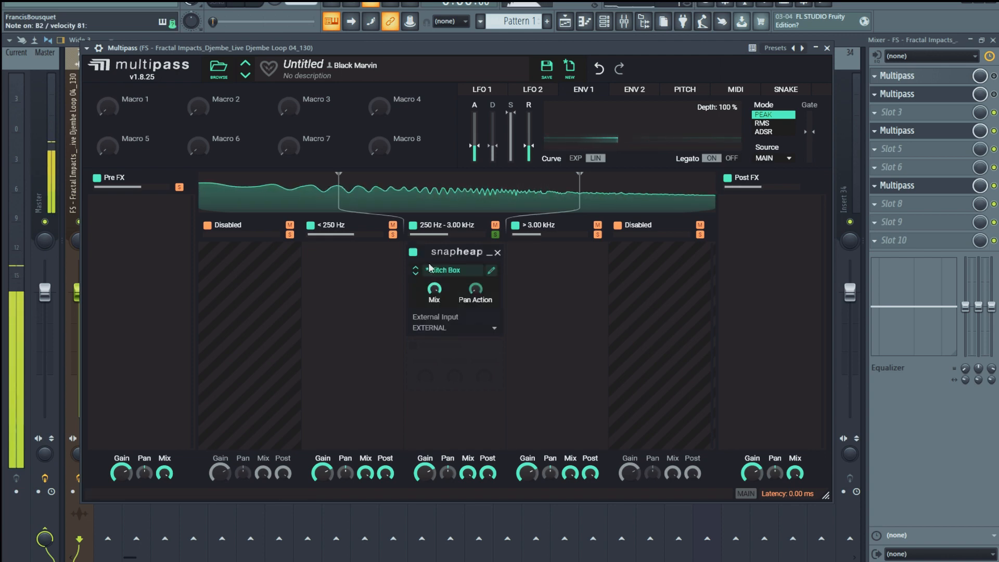
Open the Glitch Box Snap Heap to examine the rates and shapes of LFO 1 and LFO 2, and close it.
left_click(489, 273)
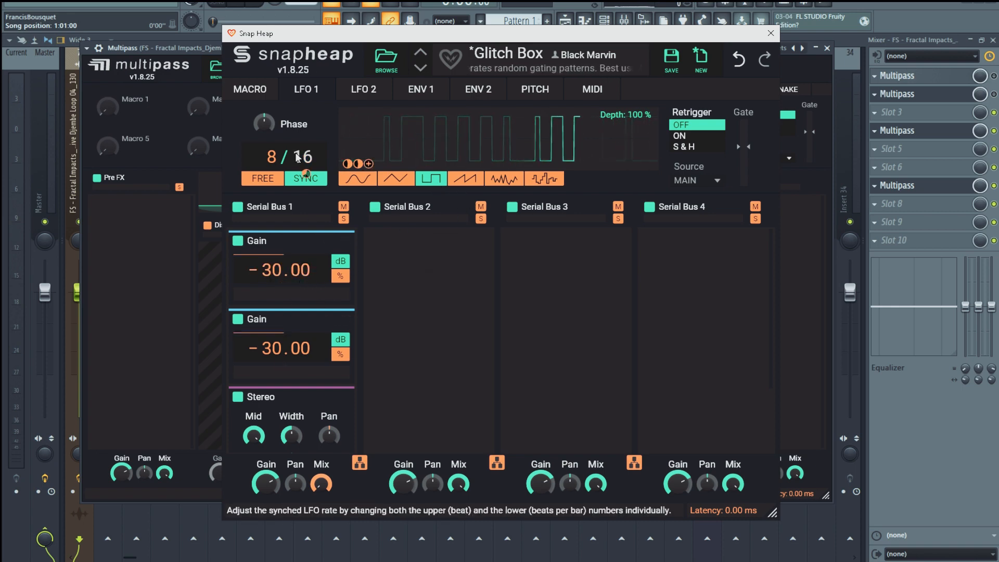
left_click(366, 98)
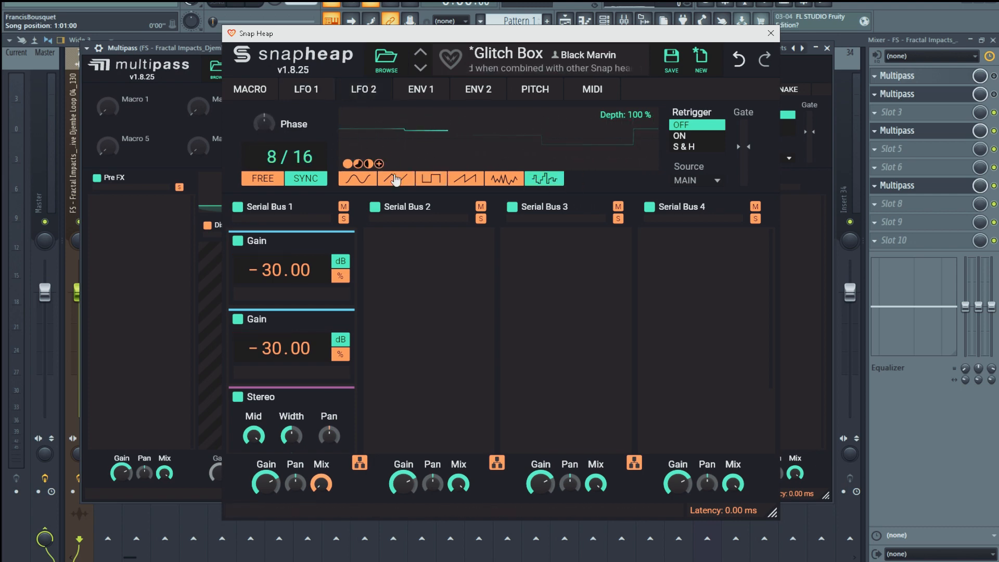
left_click(430, 178)
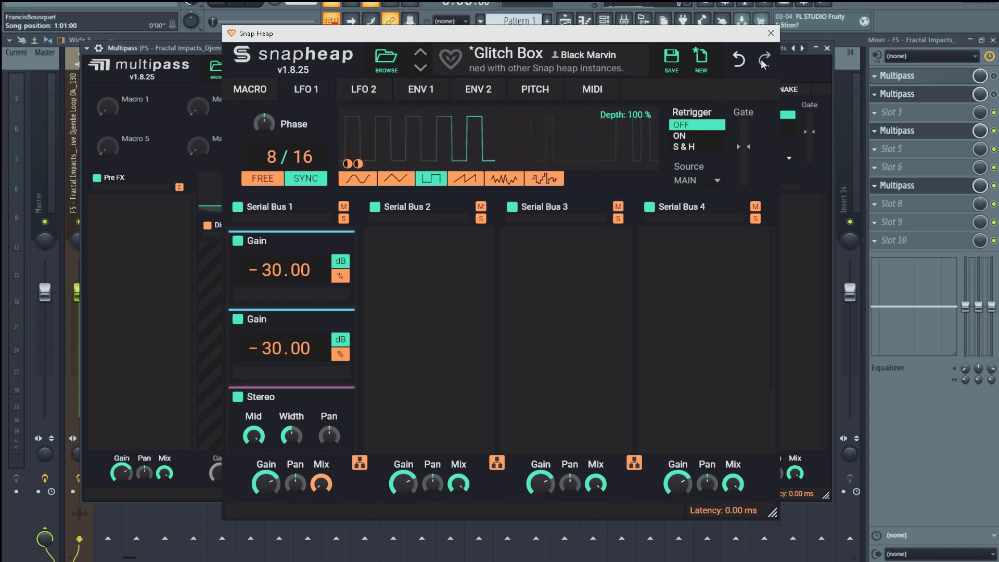
left_click(771, 32)
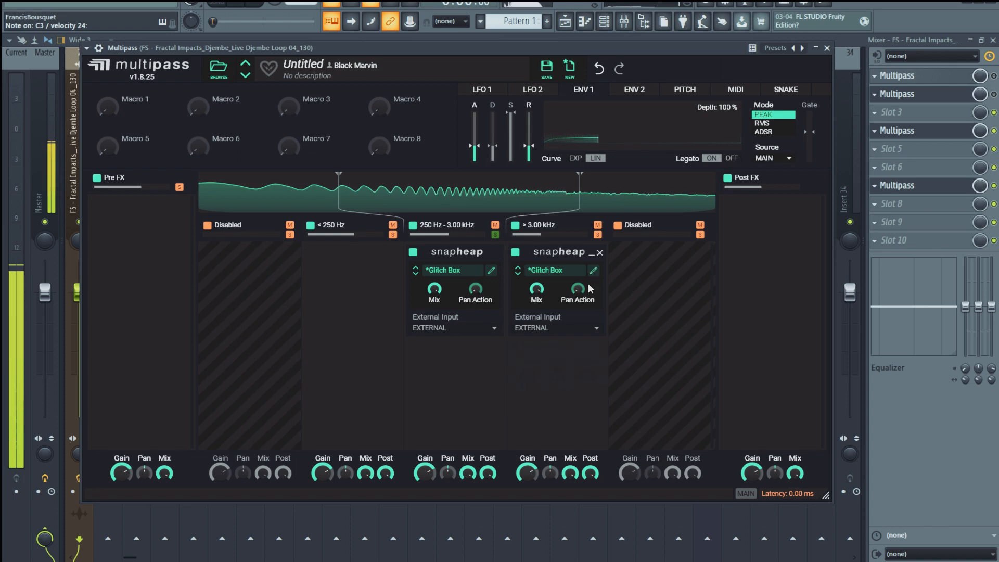
Remove the Glitch Box Snap Heap from the > 3.00 kHz band and unsolo the 250 Hz - 3.00 kHz band.
mouse_move(476, 293)
left_mouse_down()
mouse_move(476, 250)
mouse_move(476, 293)
left_mouse_up()
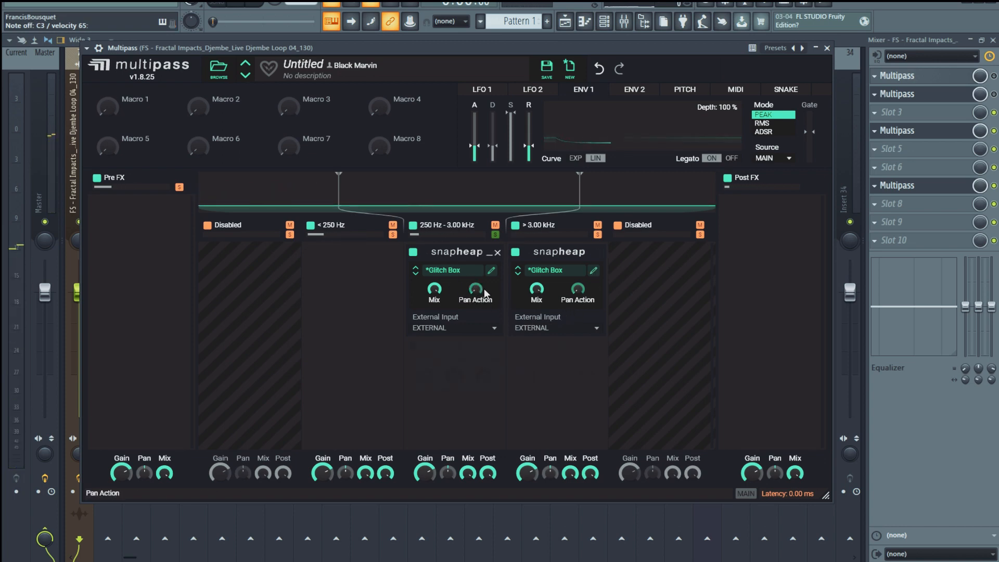
left_click(600, 253)
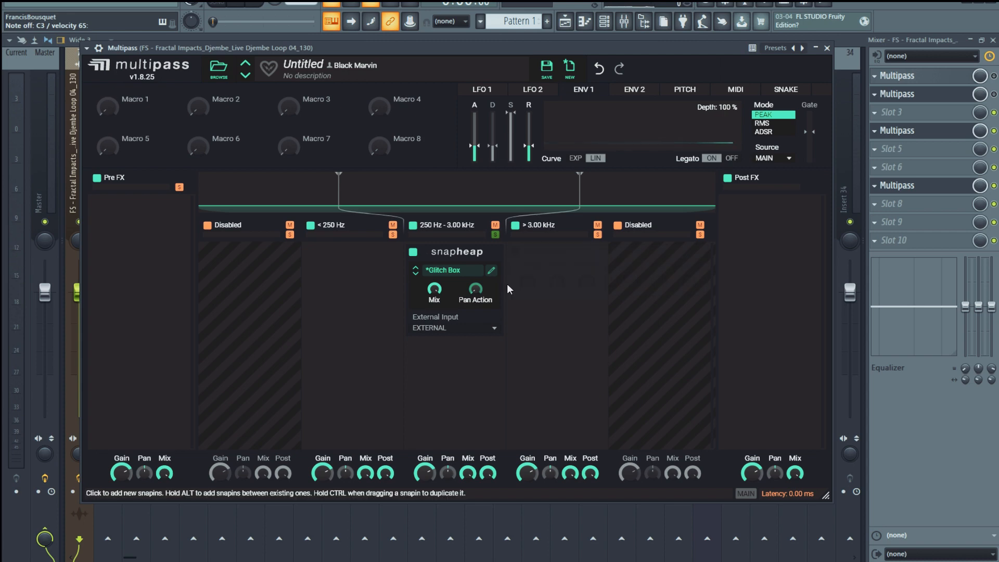
left_click(495, 234)
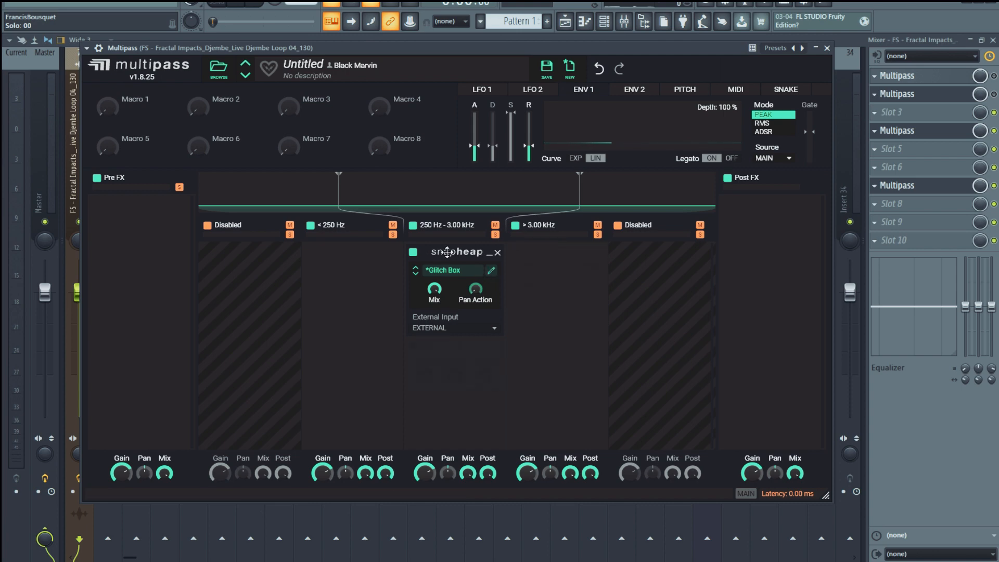
Try copies of the Glitch Box Snap Heap in the > 3.00 kHz and < 250 Hz bands, and remove both copies.
left_click_drag(439, 253, 557, 253)
left_click_drag(443, 254, 353, 253)
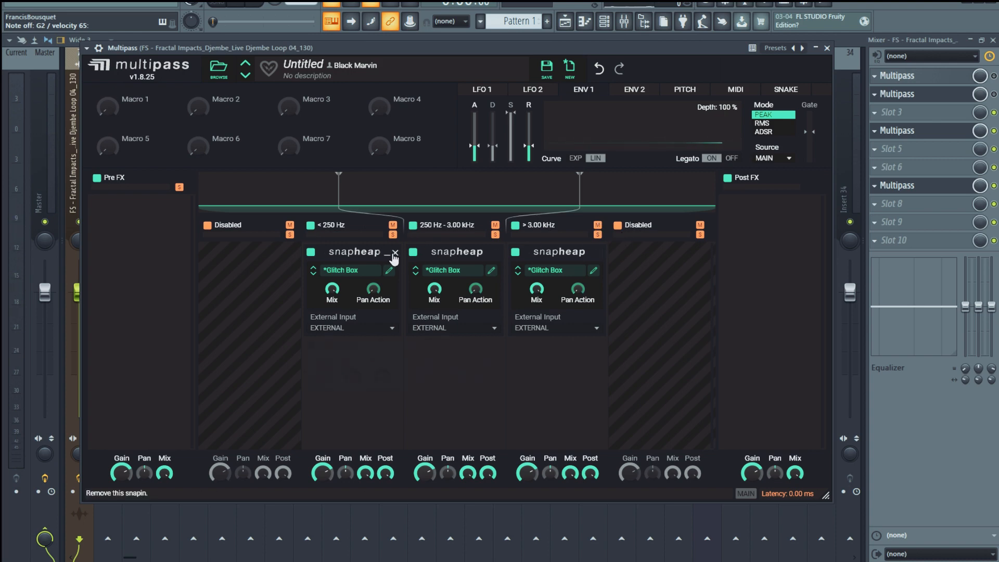
left_click(394, 253)
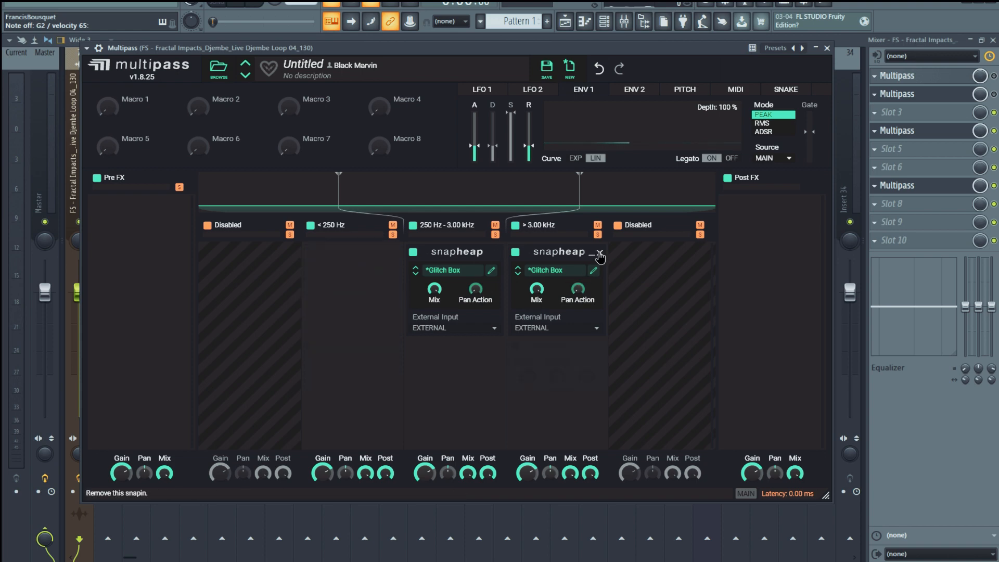
left_click(600, 254)
Audition the Glitch Box Snap Heap in Pre FX, and put it on the < 250 Hz, 250 Hz - 3.00 kHz and > 3.00 kHz bands.
left_click_drag(465, 253, 138, 216)
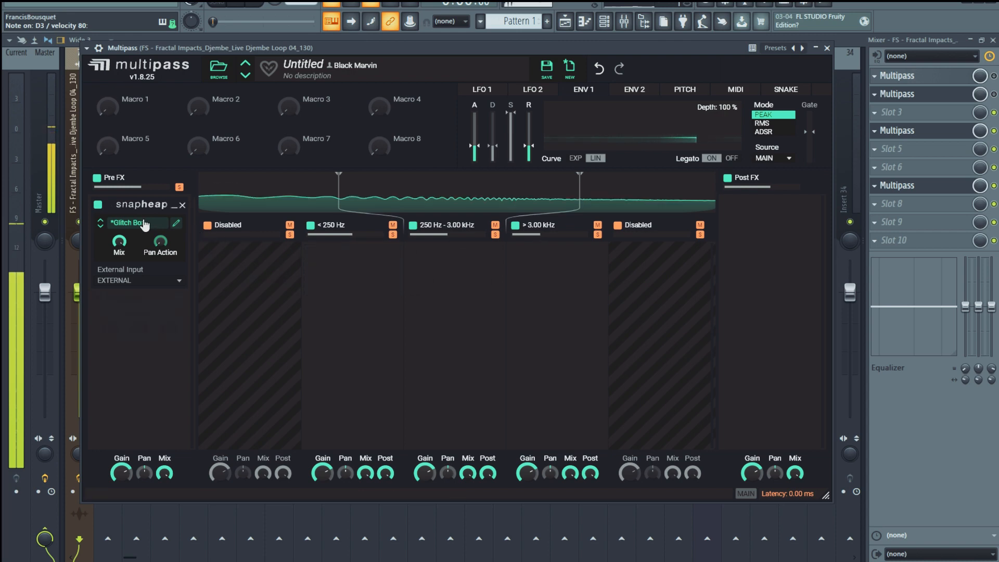
left_click_drag(136, 209, 355, 255)
left_click_drag(458, 255, 563, 246)
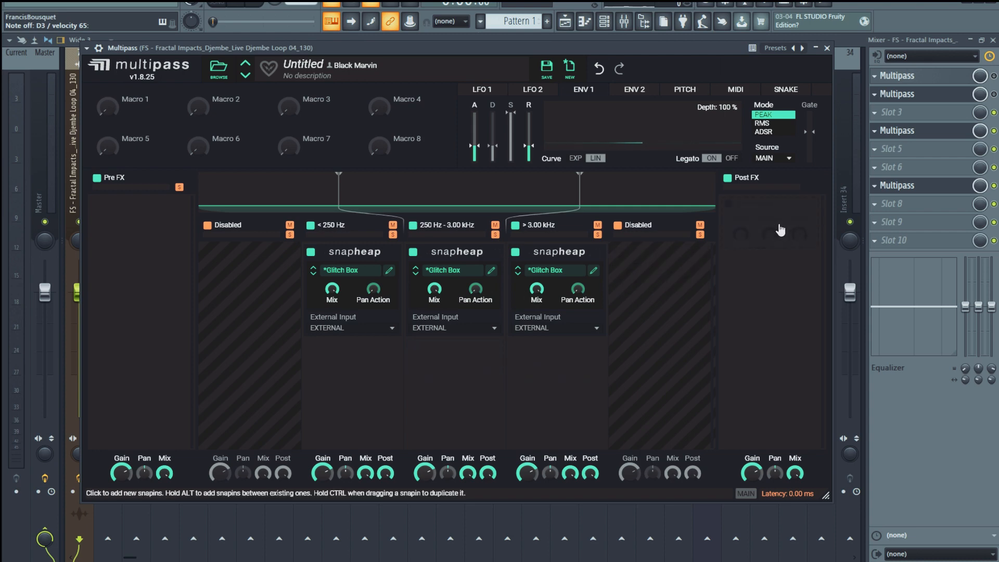
Add a Trance Gate to Post FX and turn off the steps that tie neighbouring gates, giving an alternating on-off pattern.
left_click(789, 222)
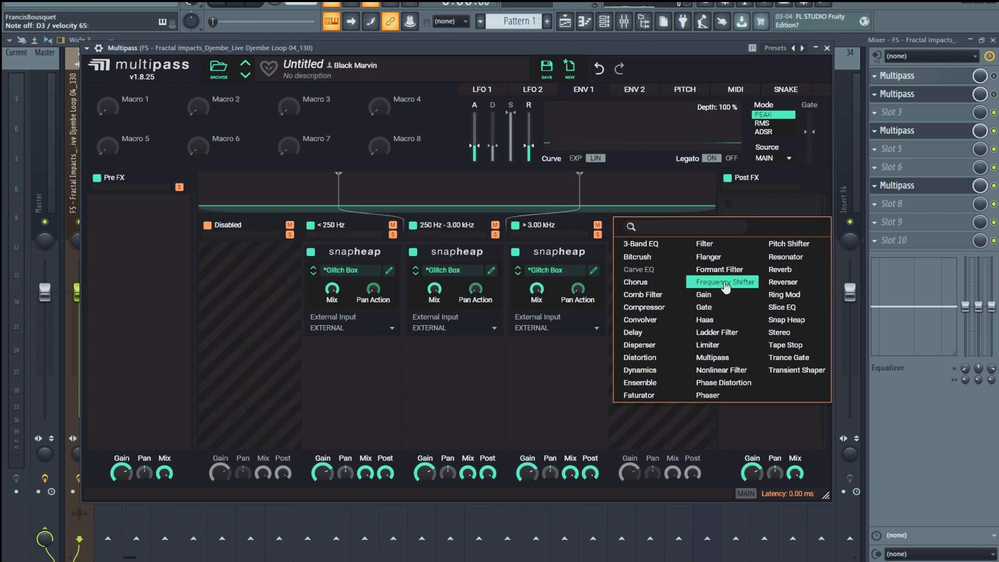
left_click(806, 358)
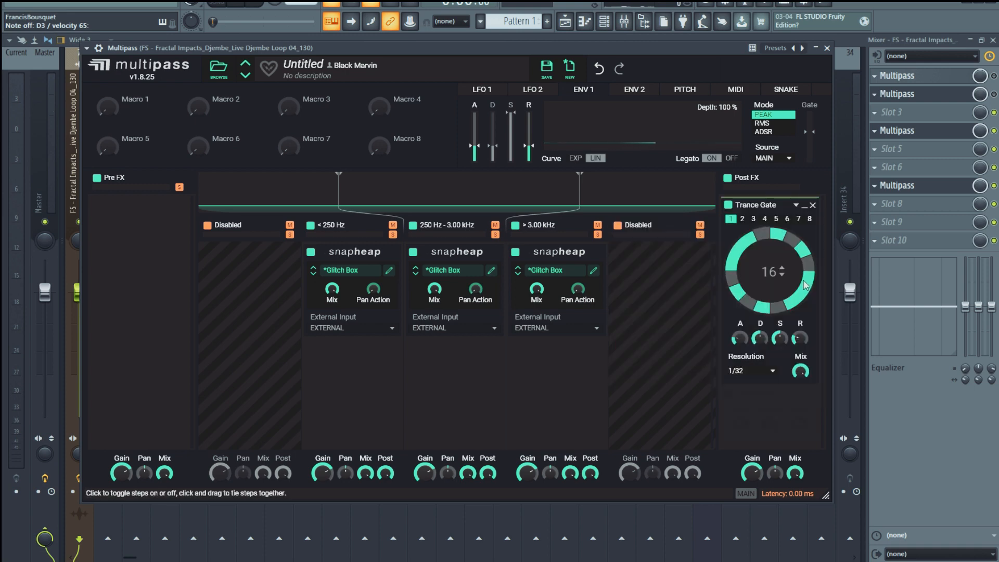
left_click(744, 257)
left_click(801, 293)
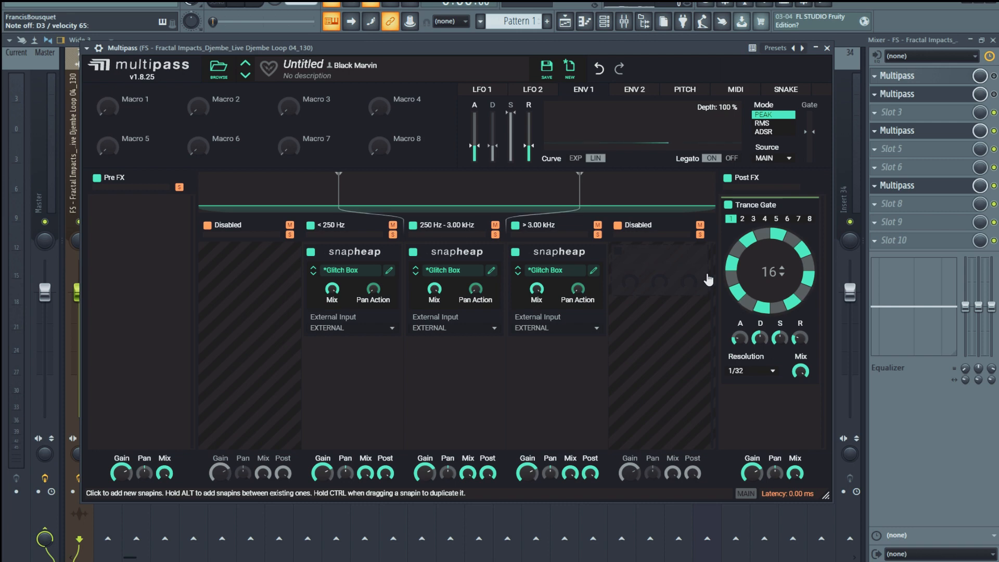
Compare the sound with the Trance Gate bypassed and enabled, and minimise its attack, sustain and release while raising its decay.
left_click(728, 205)
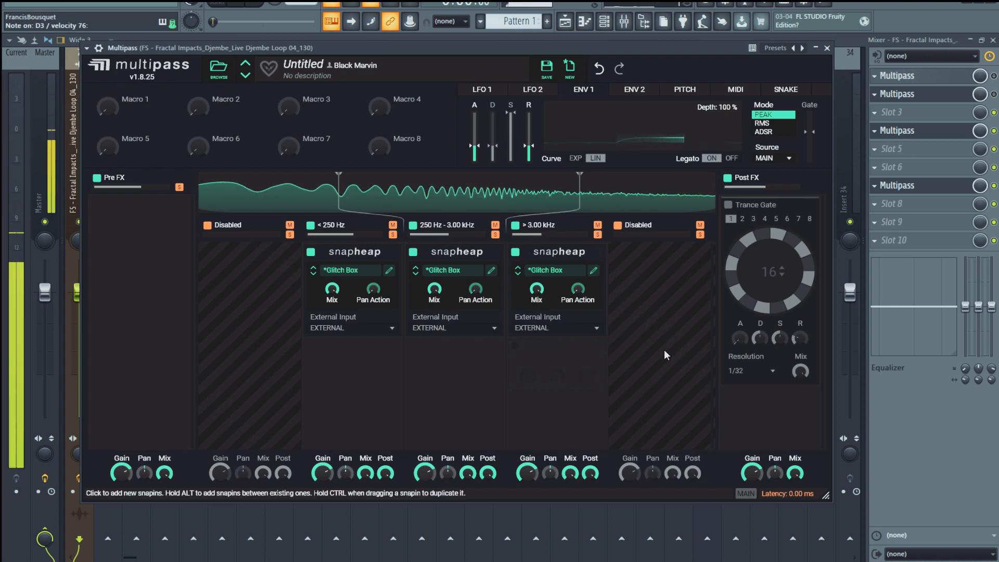
left_click(729, 205)
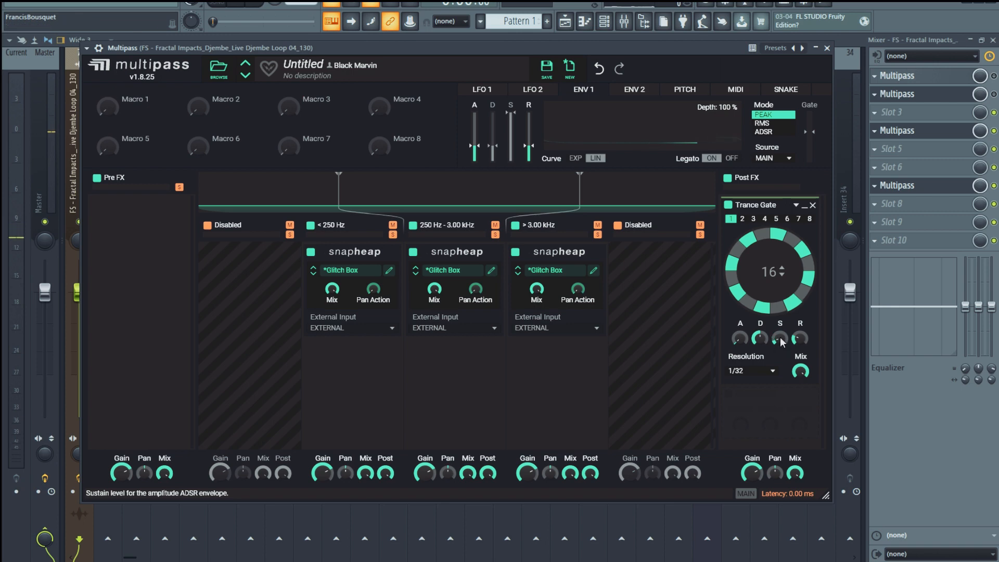
left_click_drag(802, 341, 802, 367)
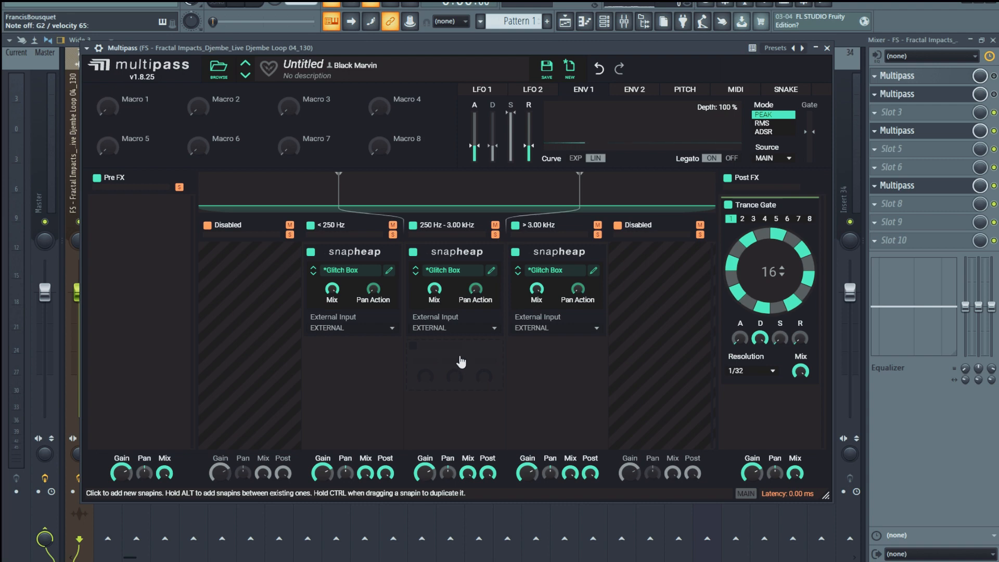
Add a second Snap Heap to the 250 Hz - 3.00 kHz band and load the user preset Spark Box 03 from the Spark Box folder.
left_click(461, 359)
left_click(652, 422)
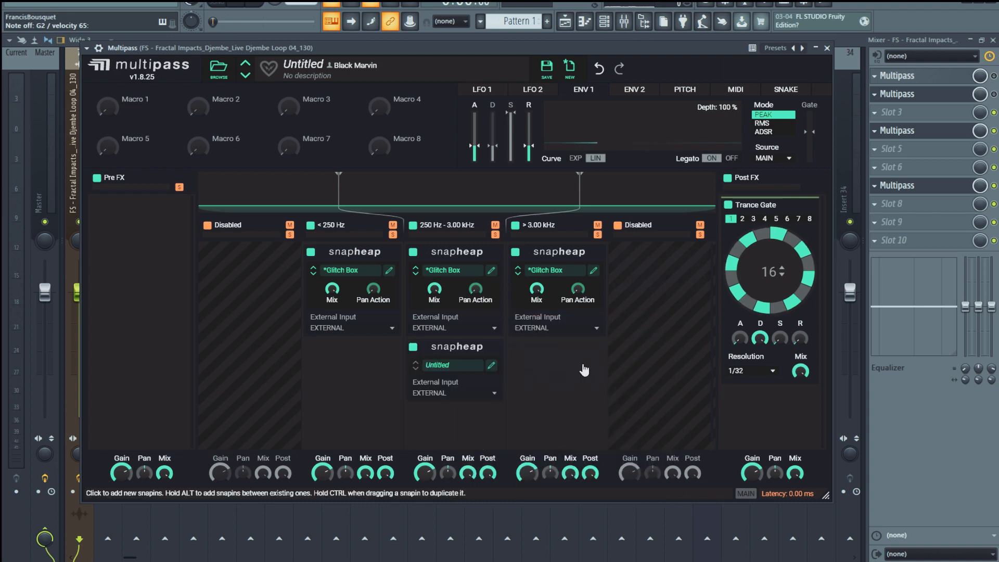
left_click(491, 366)
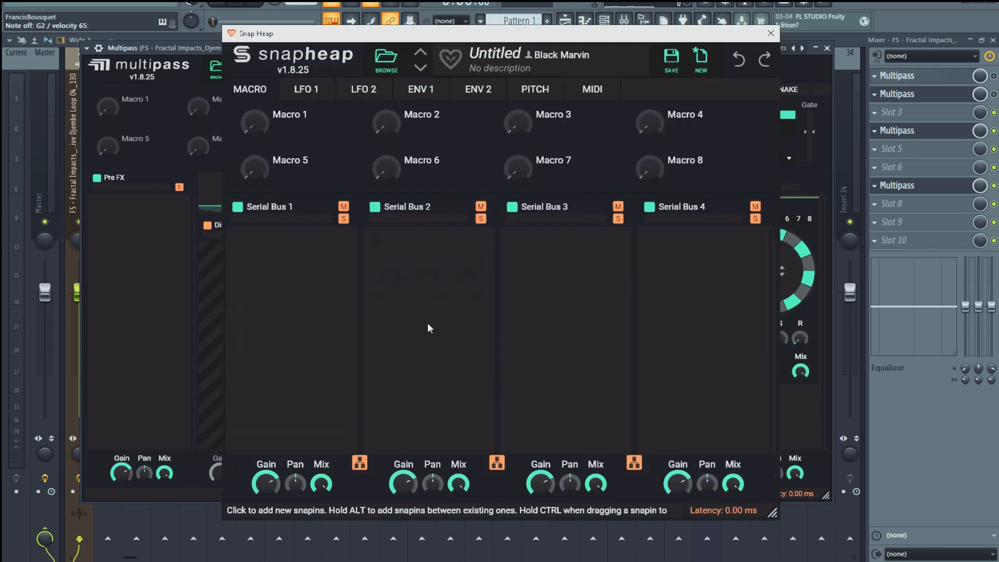
left_click(377, 59)
left_click(269, 131)
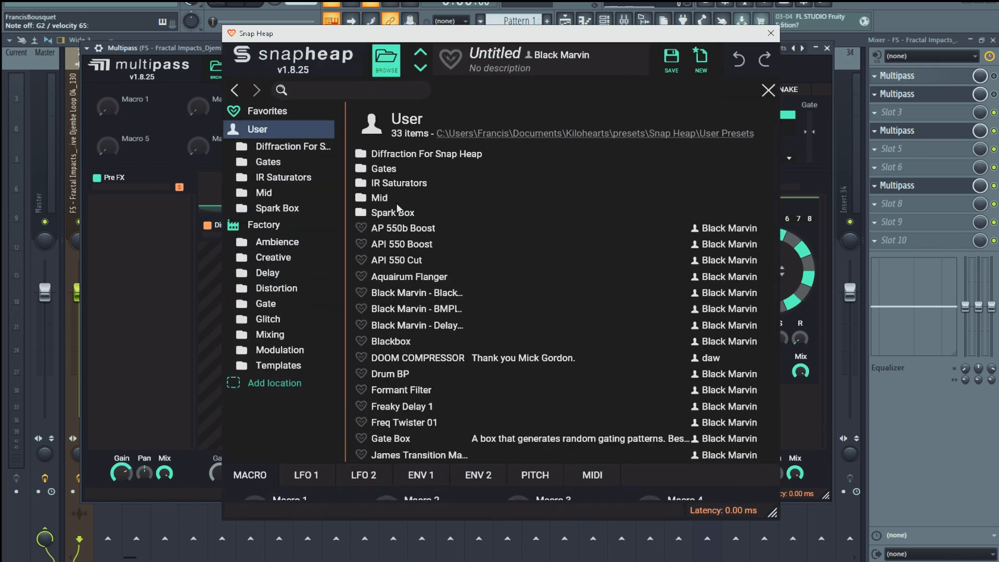
left_click(393, 213)
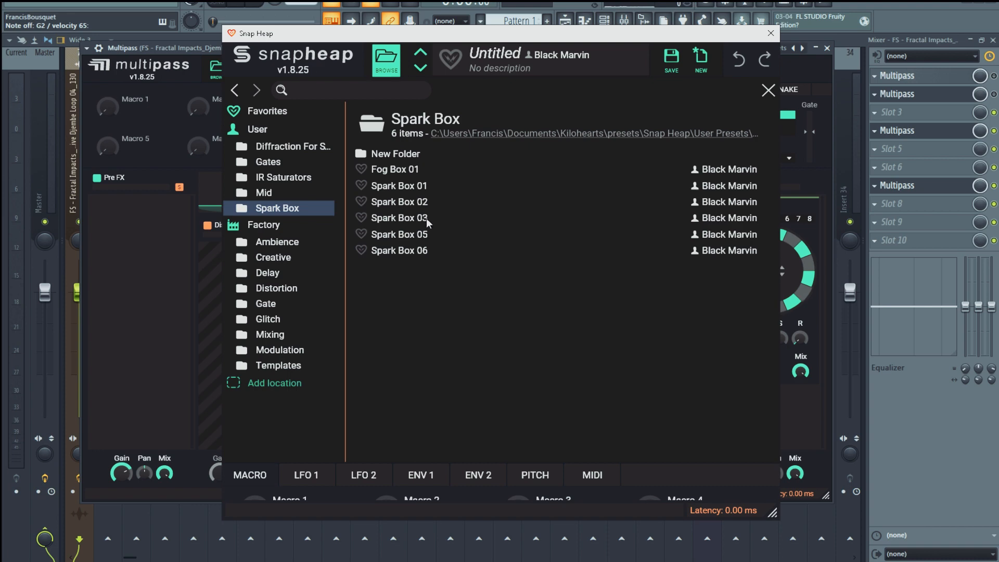
double_click(408, 218)
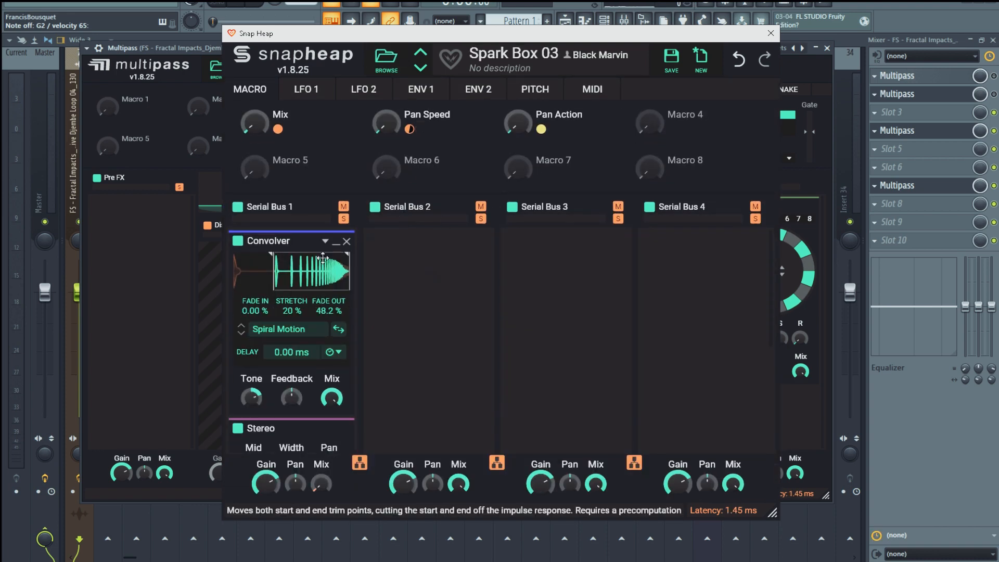
Examine Spark Box 03's effect chain, LFO 1, LFO 2 and the Mix macro's effect on Serial Bus 1, and close the Snap Heap.
scroll(307, 257, "down", 4)
scroll(337, 318, "up", 4)
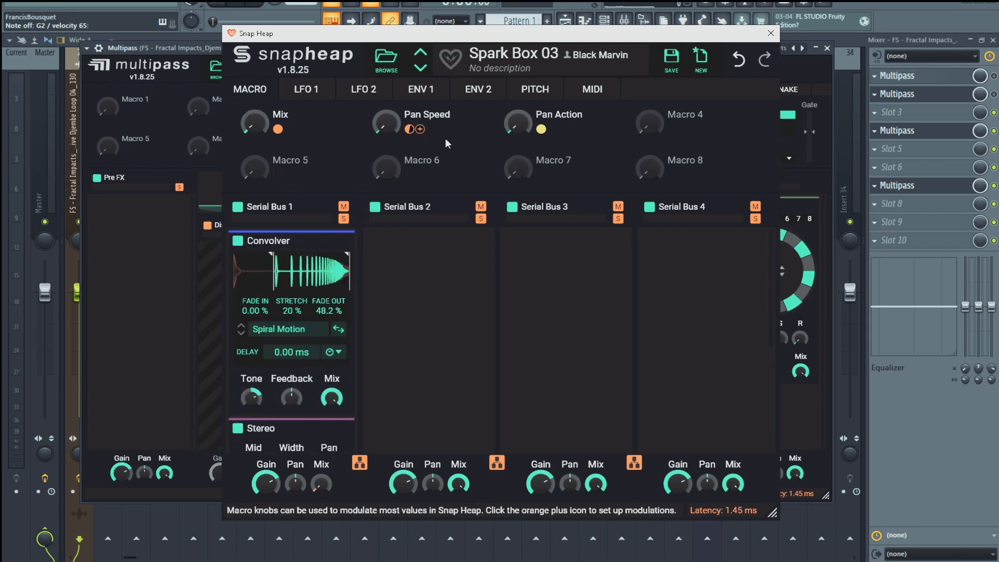
left_click(334, 91)
left_click(353, 91)
left_click(308, 89)
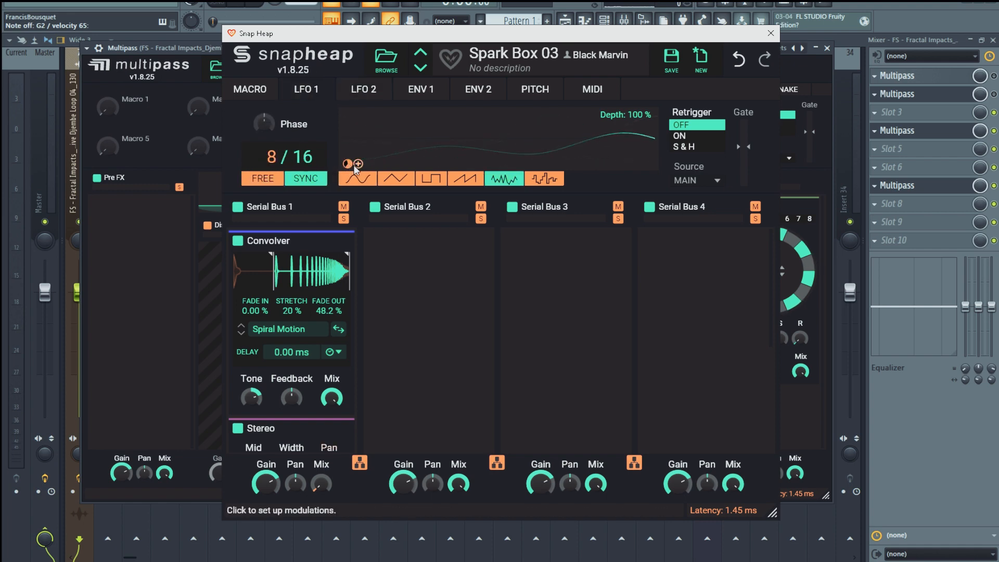
left_click(364, 89)
left_click(306, 89)
left_click(250, 88)
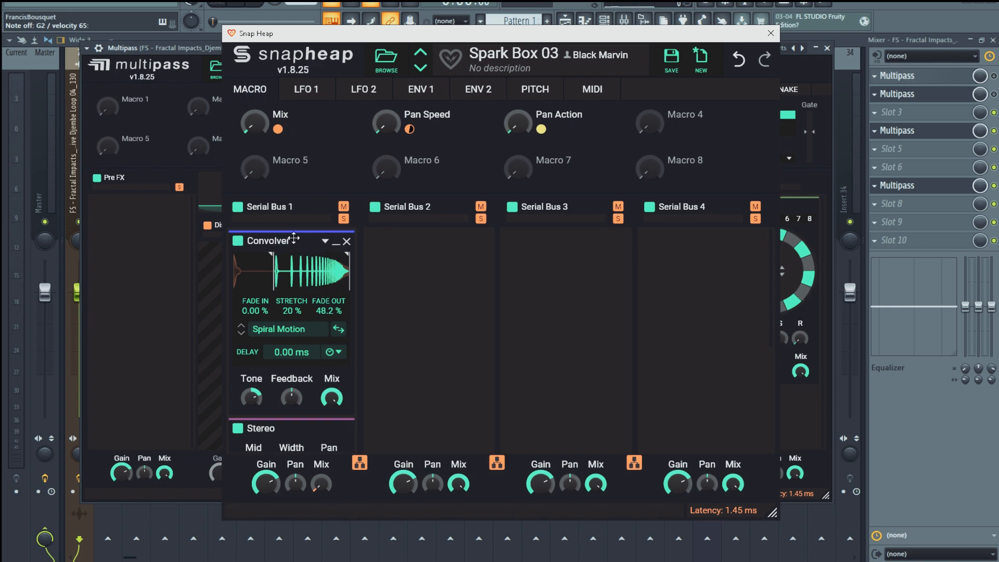
left_click_drag(254, 123, 254, 115)
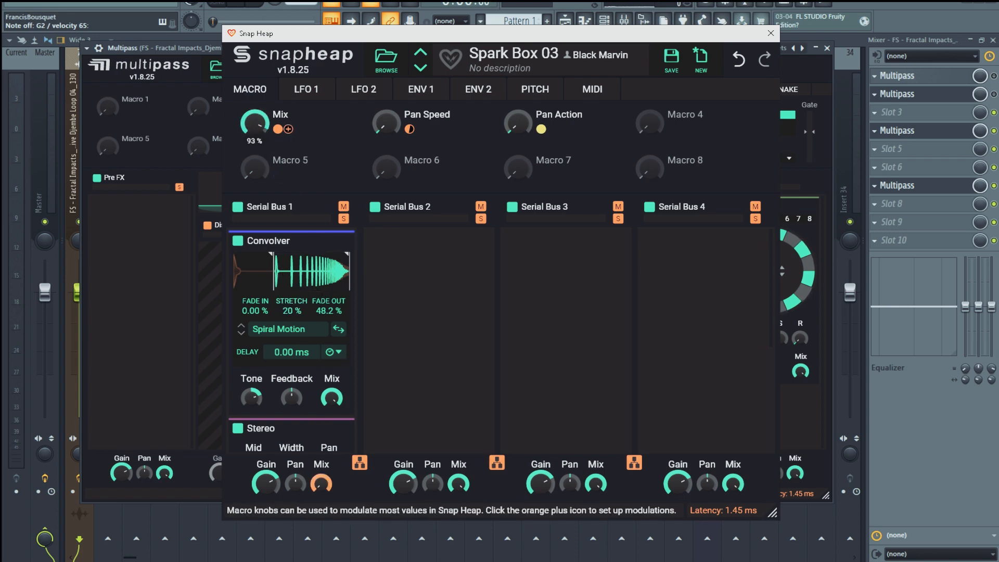
left_click(771, 34)
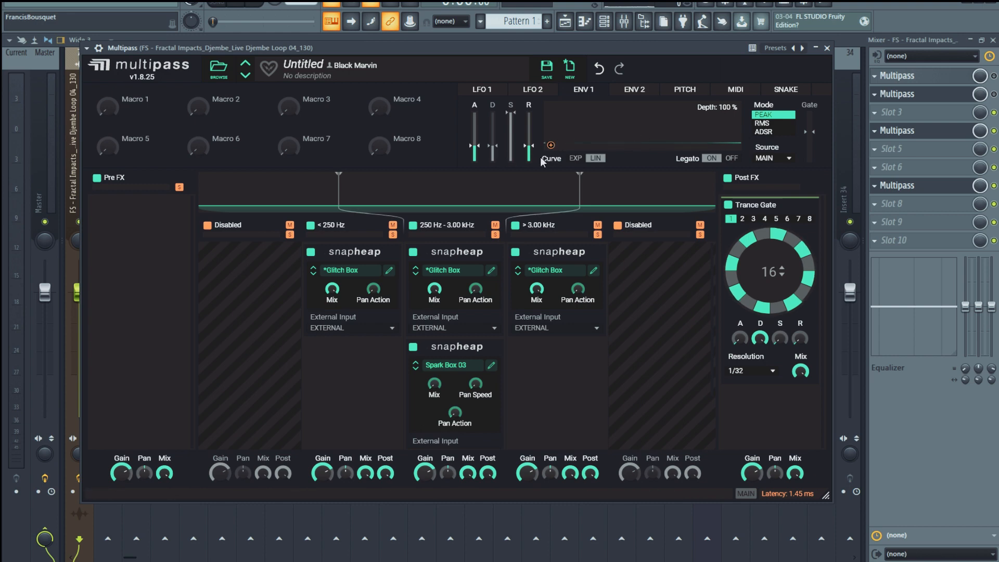
Switch ENV 1 to ADSR mode, modulate the Spark Box 03 Mix with it, and shorten its release during playback.
left_click(764, 131)
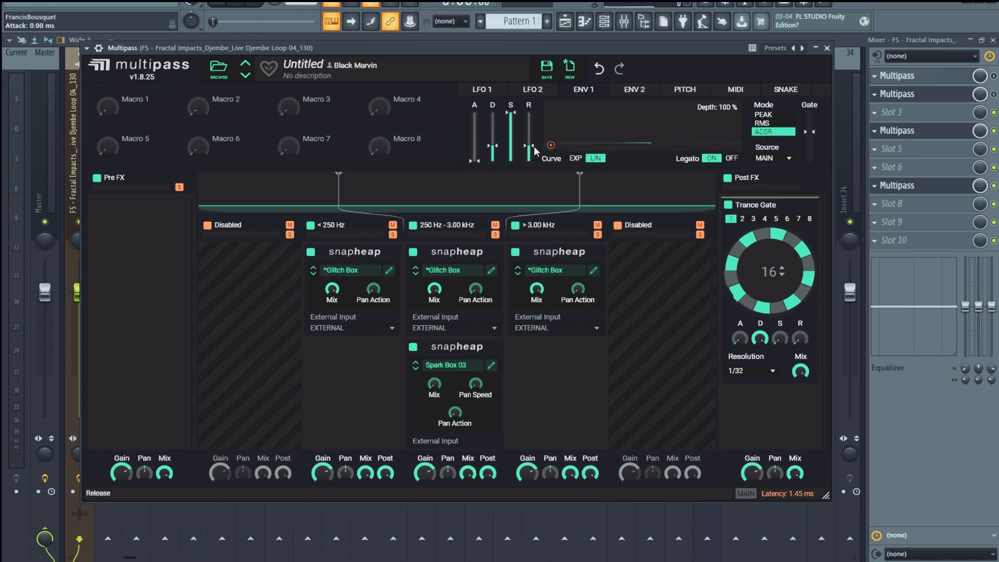
left_click(550, 146)
left_click(433, 396)
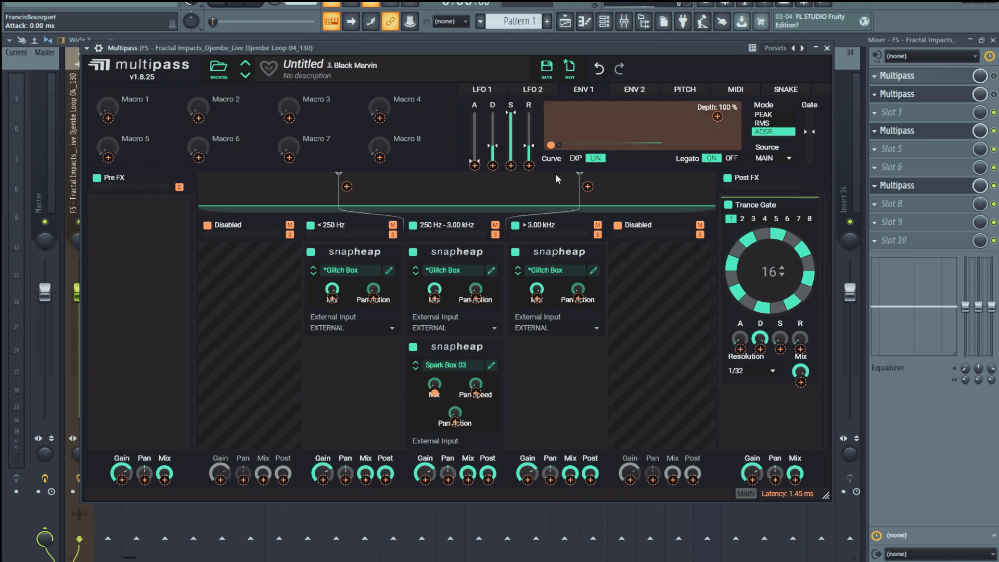
key("space")
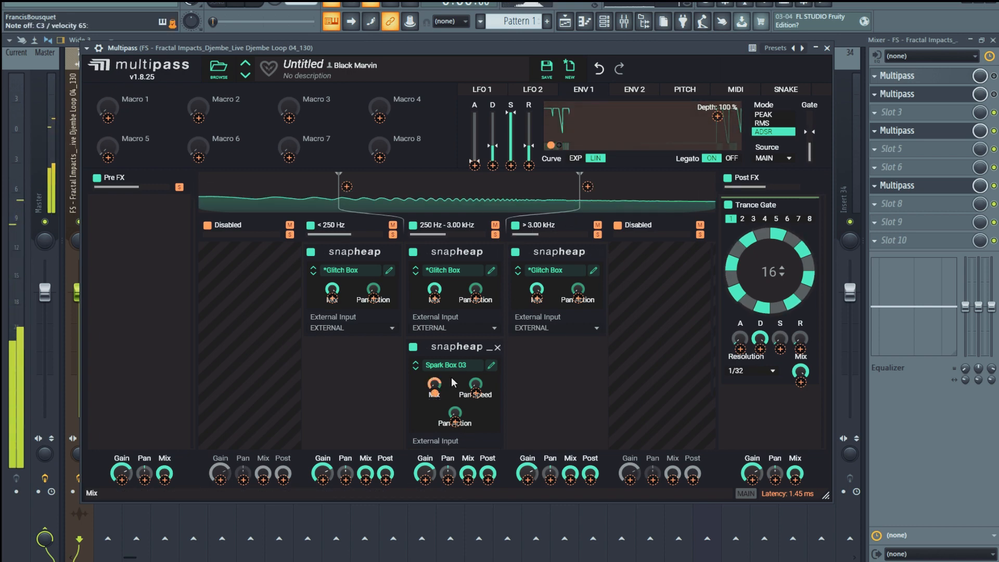
left_click_drag(529, 147, 530, 157)
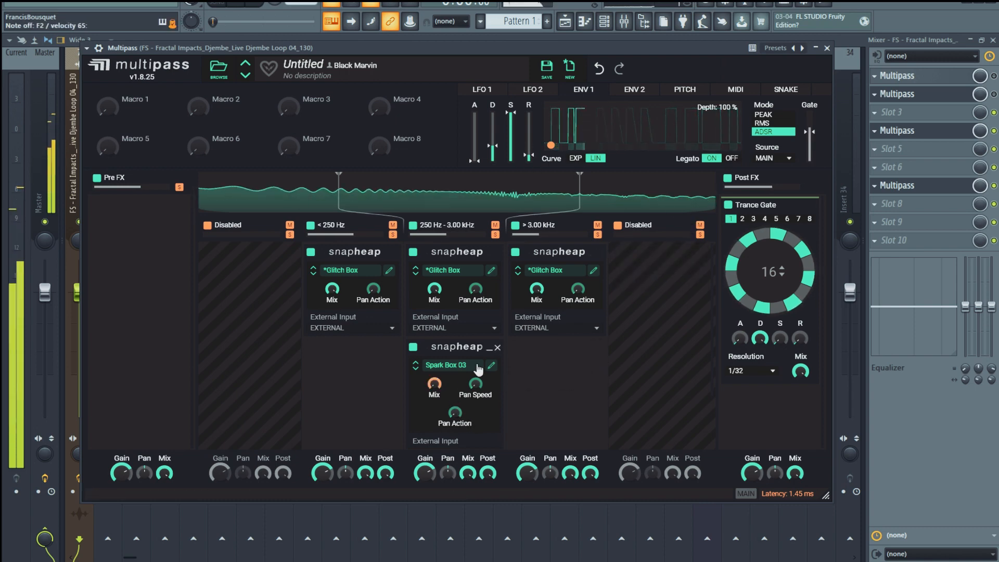
Bypass the Trance Gate and duplicate the Spark Box 03 Snap Heap into the > 3.00 kHz and < 250 Hz bands.
left_click(728, 204)
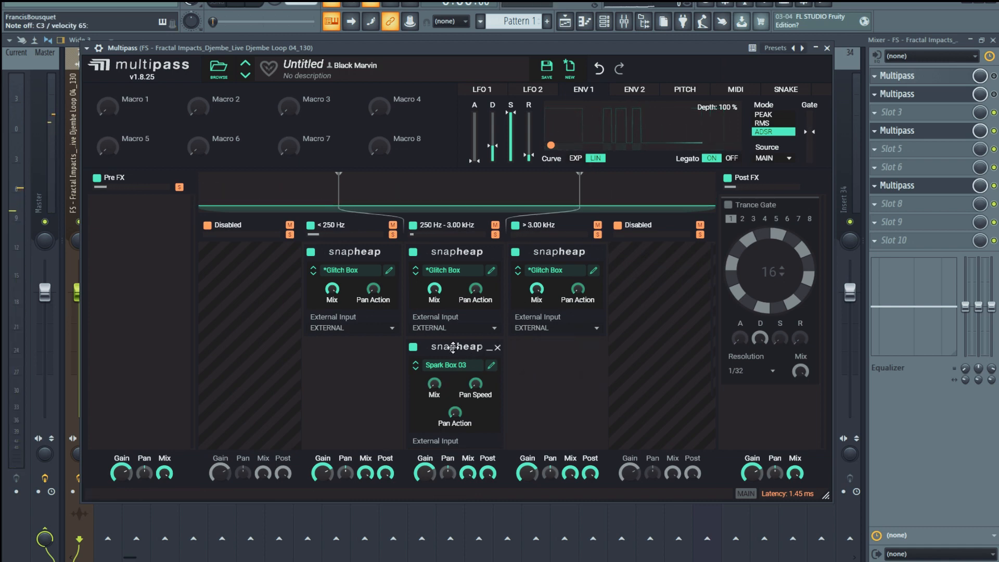
left_click_drag(442, 347, 540, 349)
left_click_drag(464, 345, 354, 347)
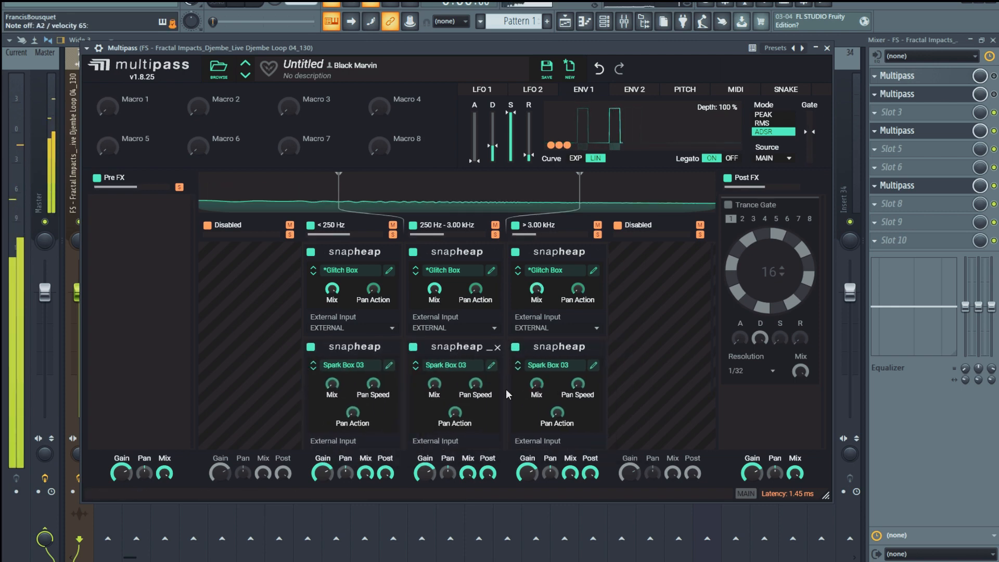
Lower the Convolver's Tone in the > 3.00 kHz band's Spark Box 03 Snap Heap, and close it.
left_click(594, 365)
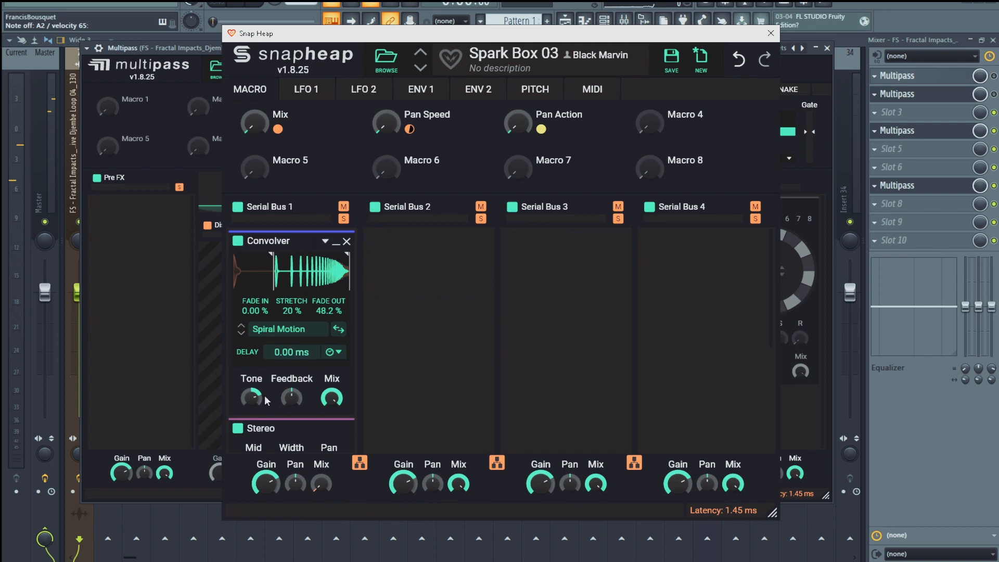
left_click_drag(251, 398, 251, 405)
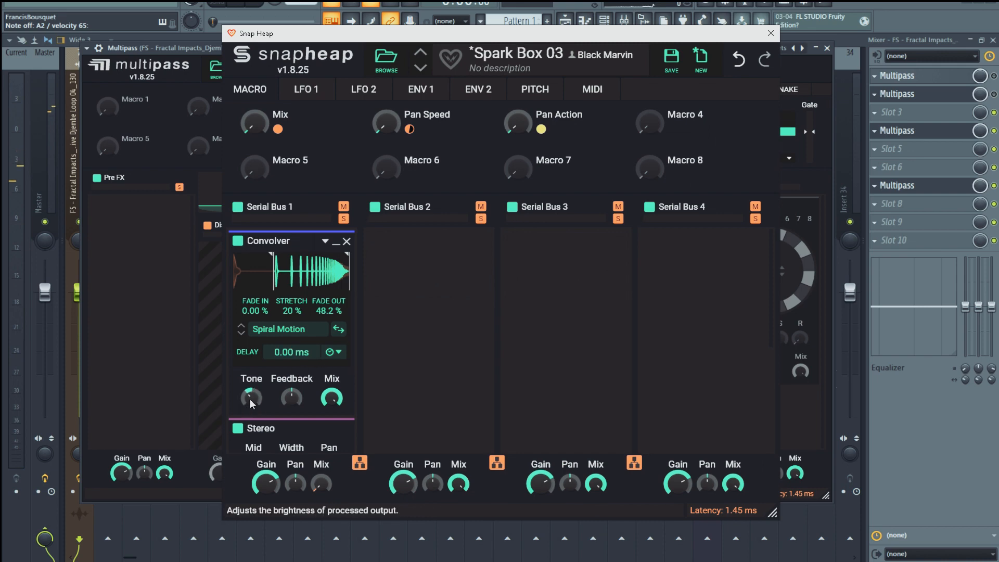
left_click(771, 33)
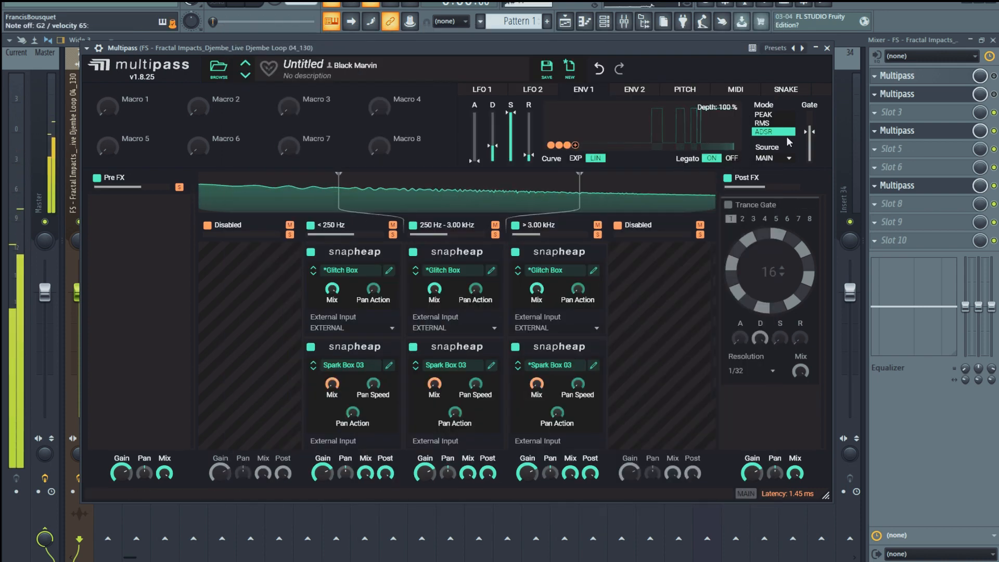
Re-enable the Trance Gate in Post FX and lengthen ENV 1's release while auditioning the loop.
mouse_move(528, 157)
left_mouse_down()
mouse_move(527, 143)
mouse_move(528, 155)
left_mouse_up()
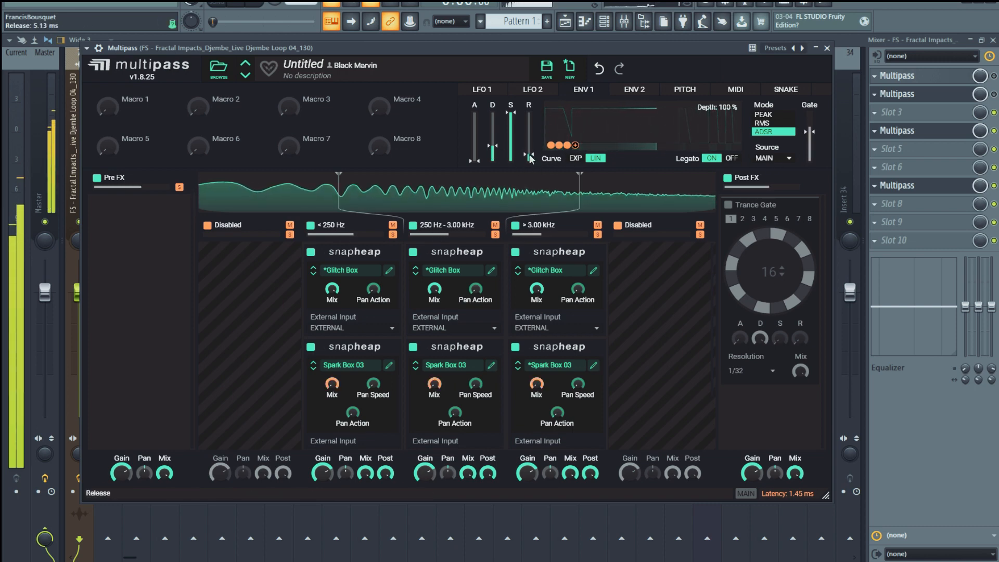
left_click(727, 204)
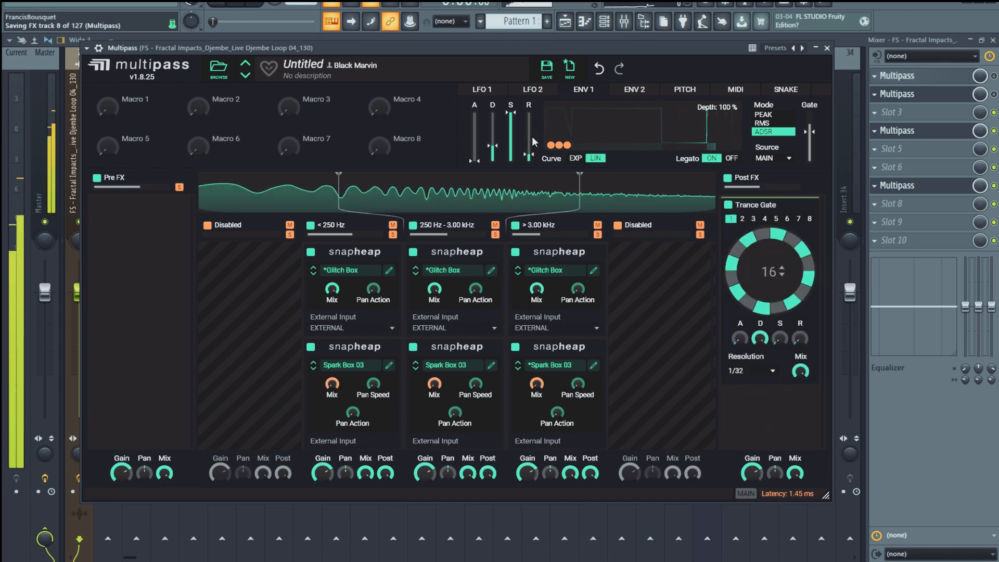
left_click_drag(529, 154, 529, 142)
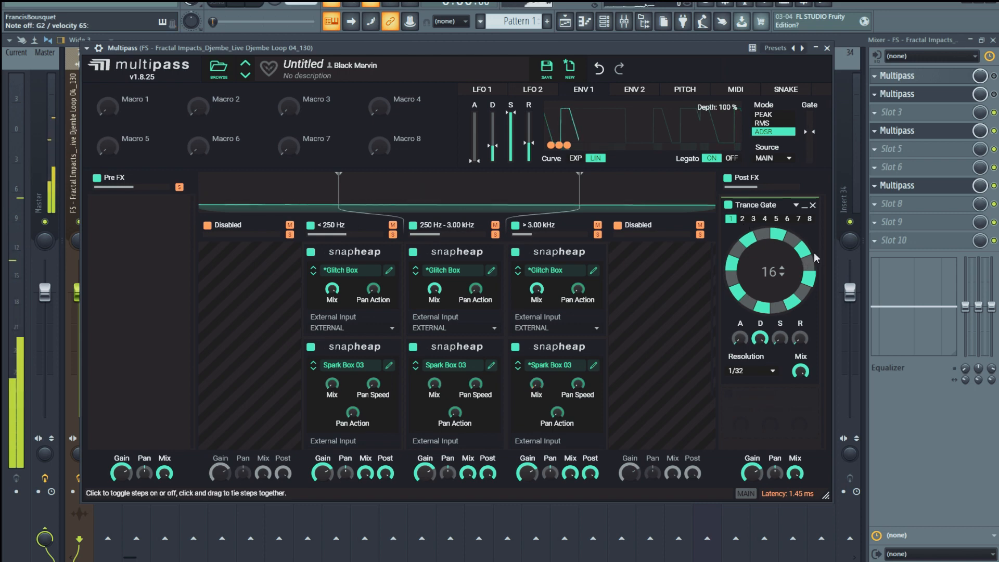
Remove the Trance Gate from Post FX and duplicate the > 3.00 kHz band's Glitch Box Snap Heap into Post FX.
left_click(813, 206)
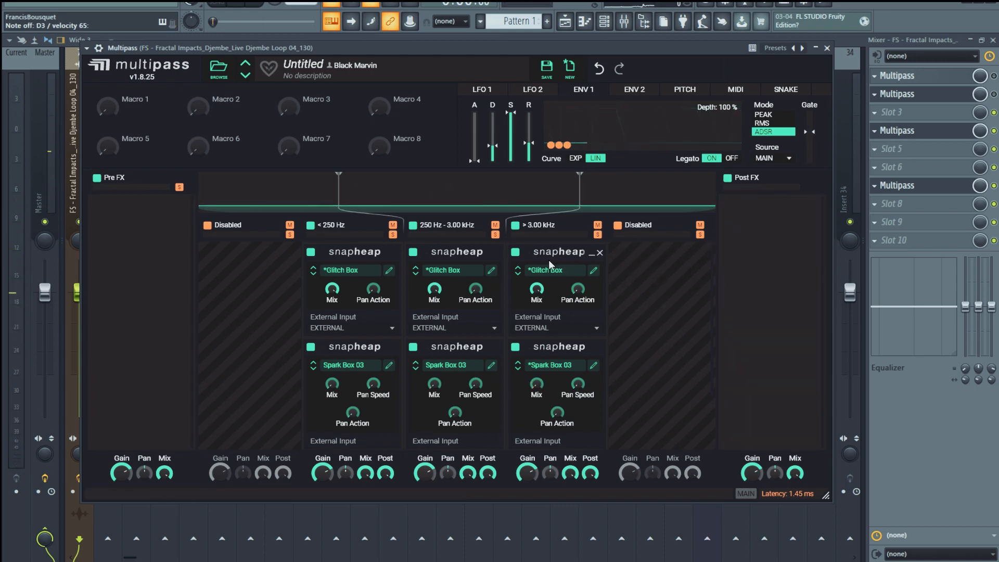
left_click_drag(550, 253, 779, 243)
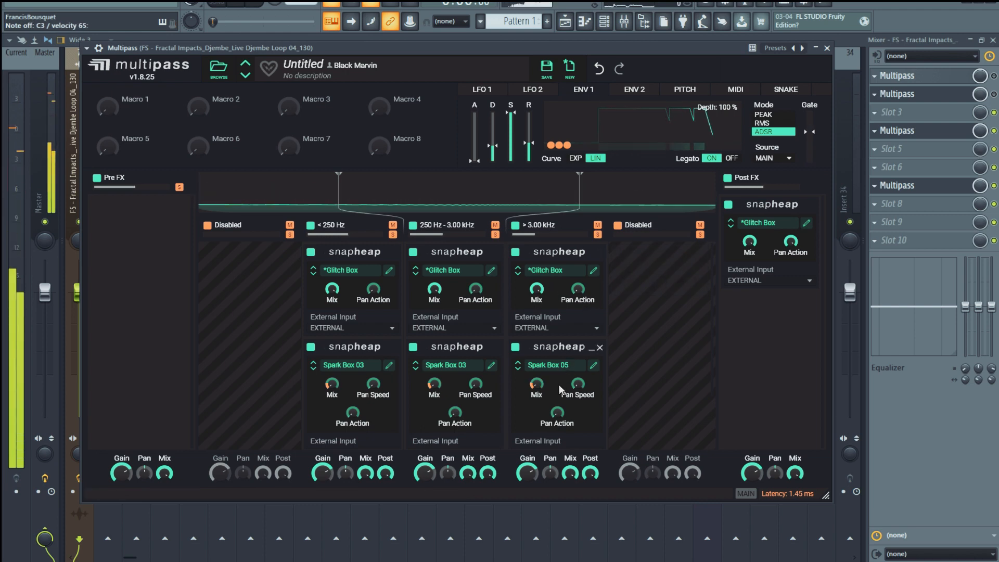
Review the Convolver in the > 3.00 kHz band's Spark Box 05 Snap Heap, and switch its preset to Spark Box 06.
left_click(593, 364)
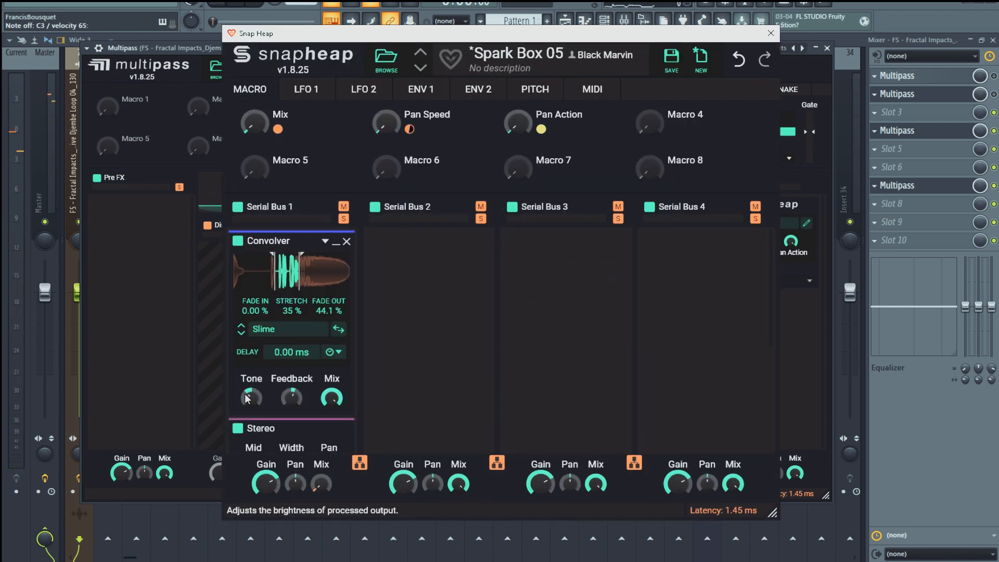
scroll(437, 326, "down", 2)
scroll(438, 326, "up", 2)
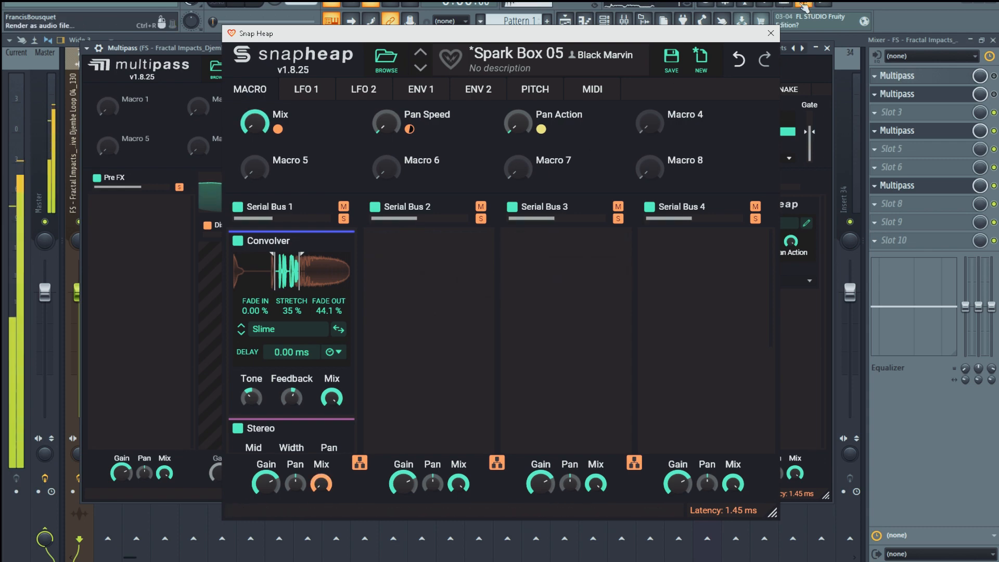
left_click(770, 33)
left_click(518, 369)
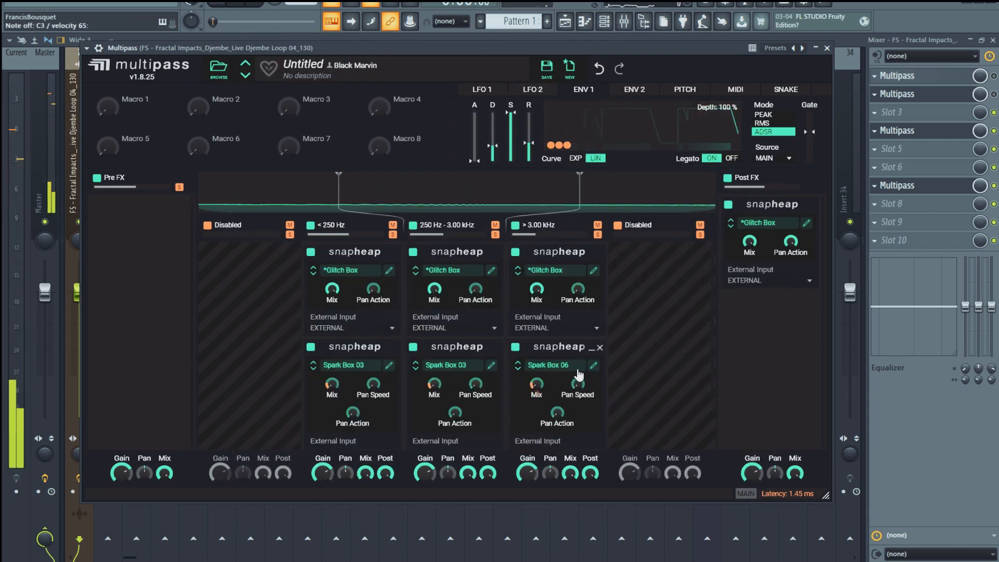
Set the Convolver's Tone to -38 % in the > 3.00 kHz band's Spark Box 06 Snap Heap, close it, and audition the loop.
left_click(593, 365)
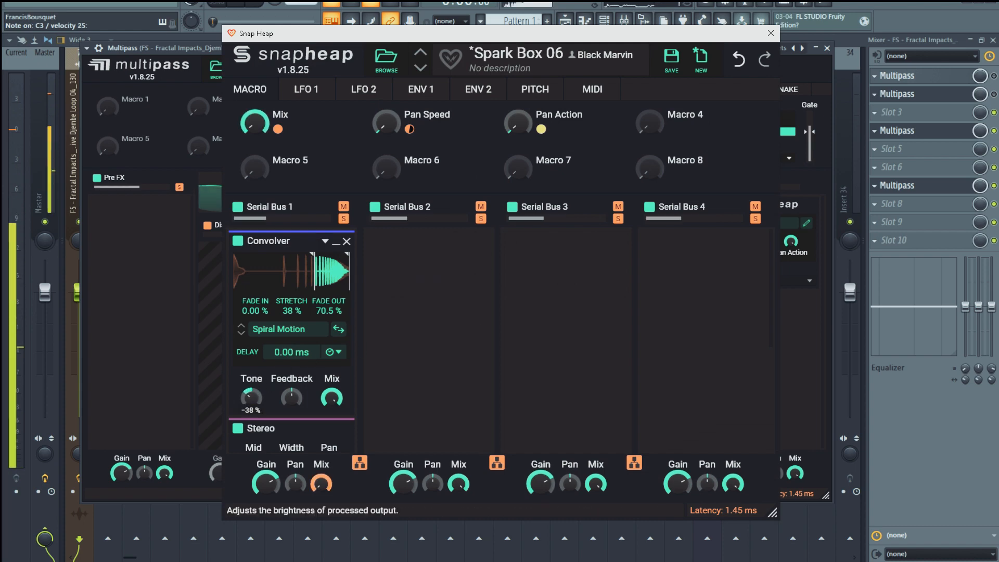
left_click(770, 33)
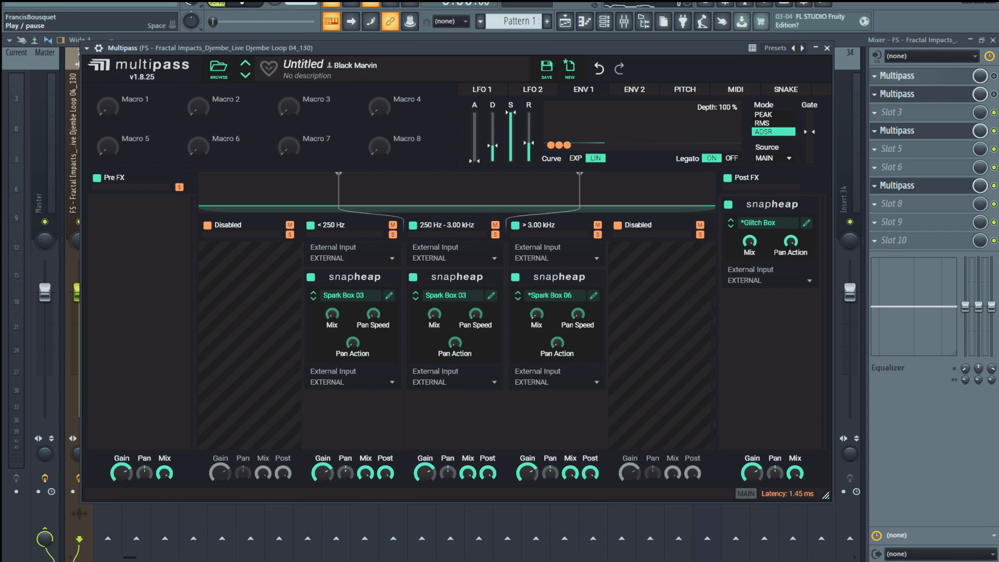
left_click(234, 6)
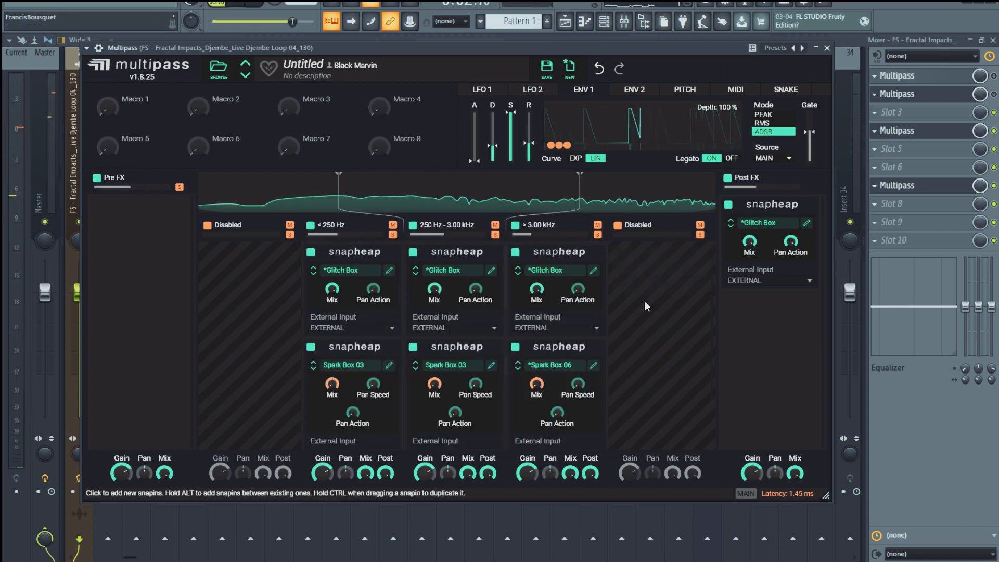
key("space")
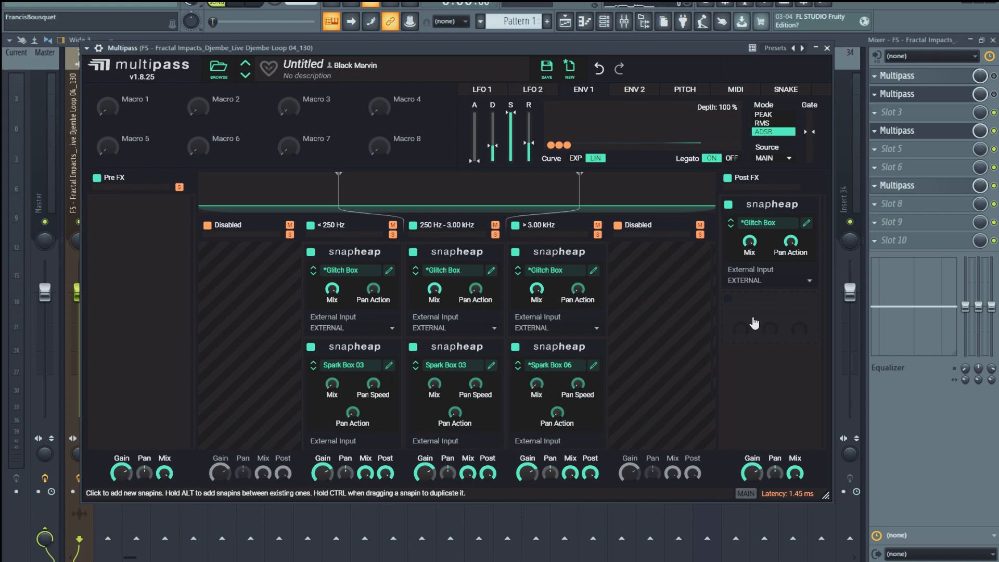
Load Edison into mixer Slot 5 and record a pass of the processed loop.
left_click(912, 163)
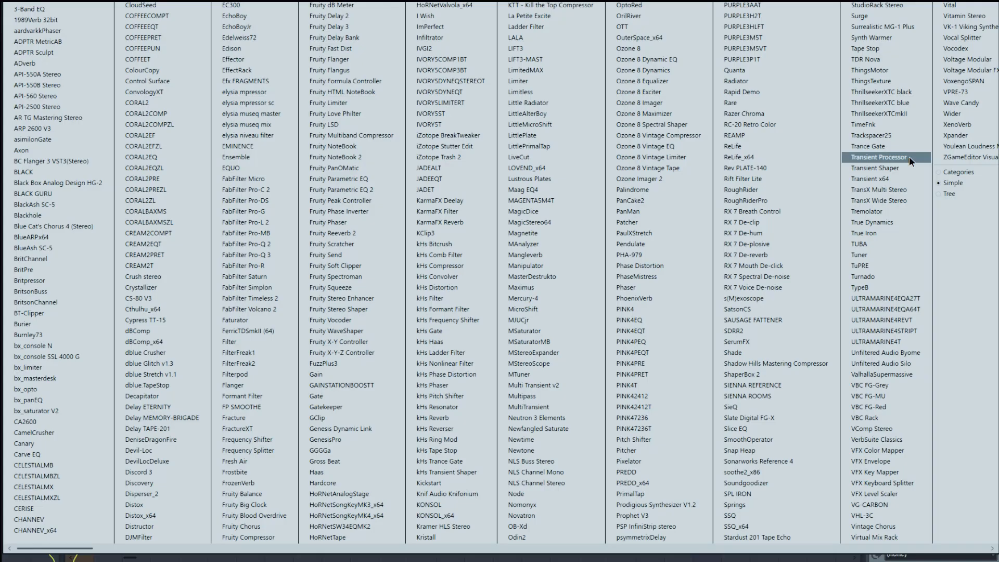
left_click(261, 52)
left_click(155, 158)
left_click(242, 3)
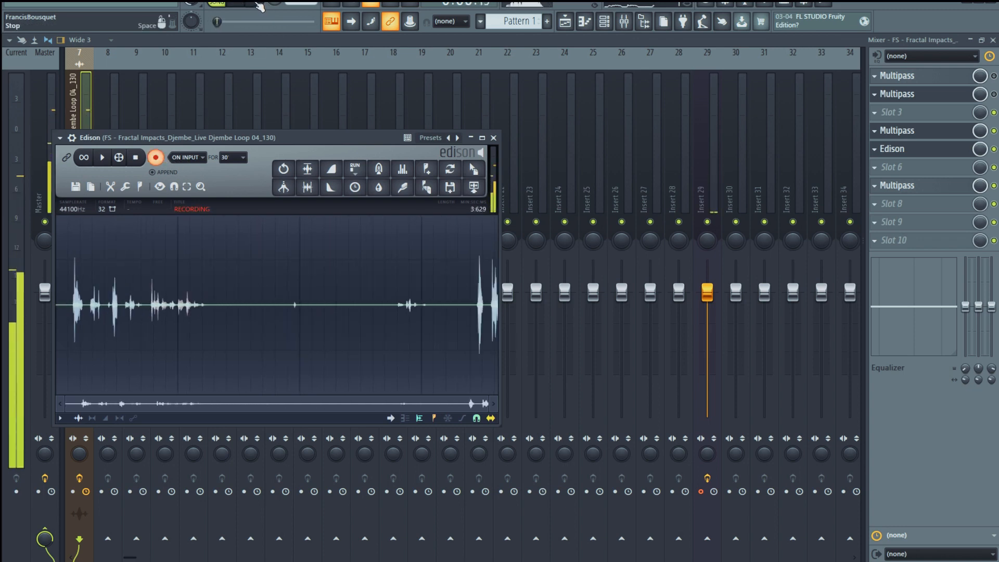
left_click(258, 4)
left_click(155, 157)
Examine the recorded waveform in Edison and select the silent gap just before the second burst of hits.
left_click(341, 315)
scroll(327, 308, "up", 3)
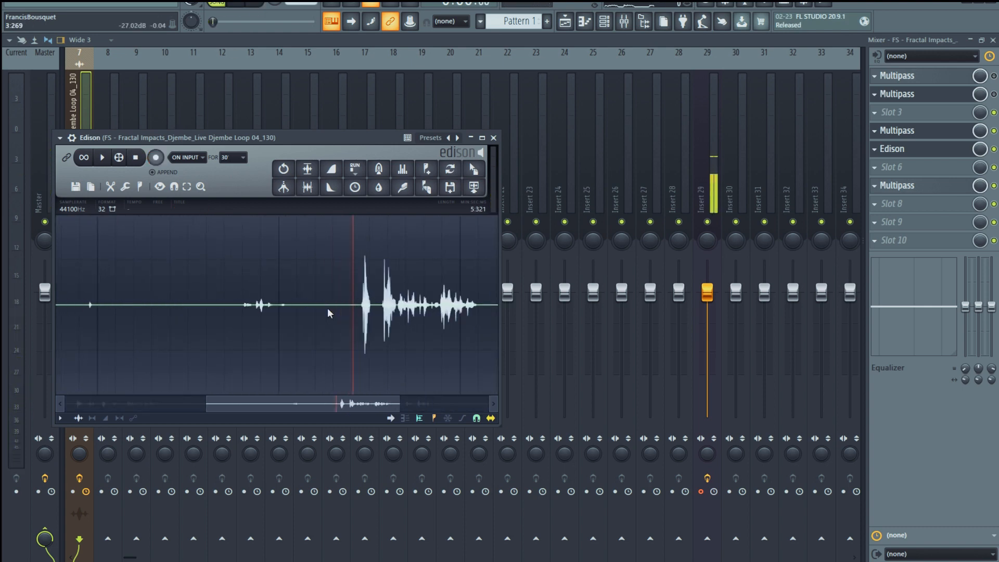
scroll(326, 308, "up", 2)
left_click_drag(393, 303, 246, 307)
scroll(405, 313, "down", 3)
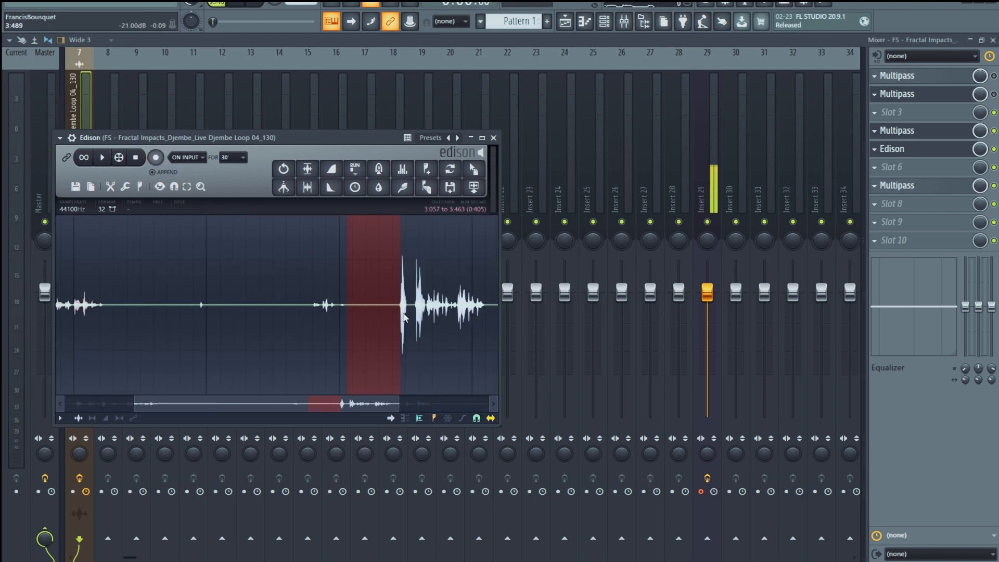
scroll(405, 315, "down", 3)
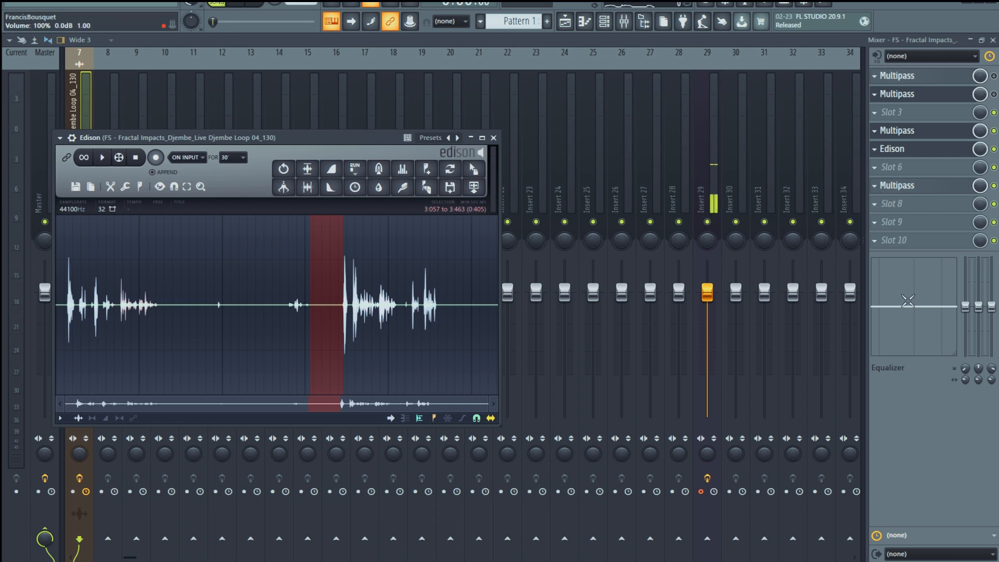
Delete Edison from mixer Slot 5 and reopen the Multipass in Slot 4.
left_click(879, 150)
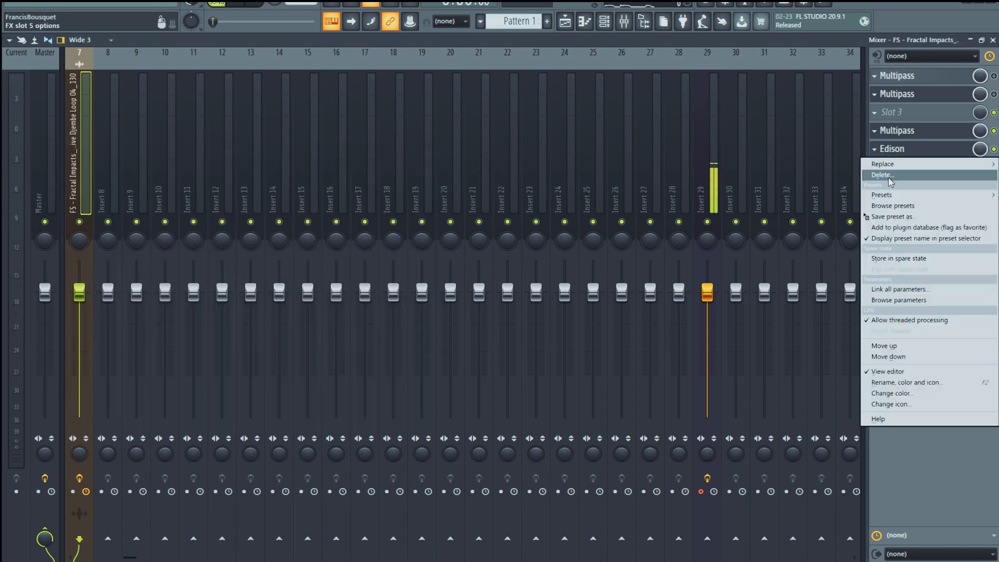
left_click(882, 175)
left_click(910, 137)
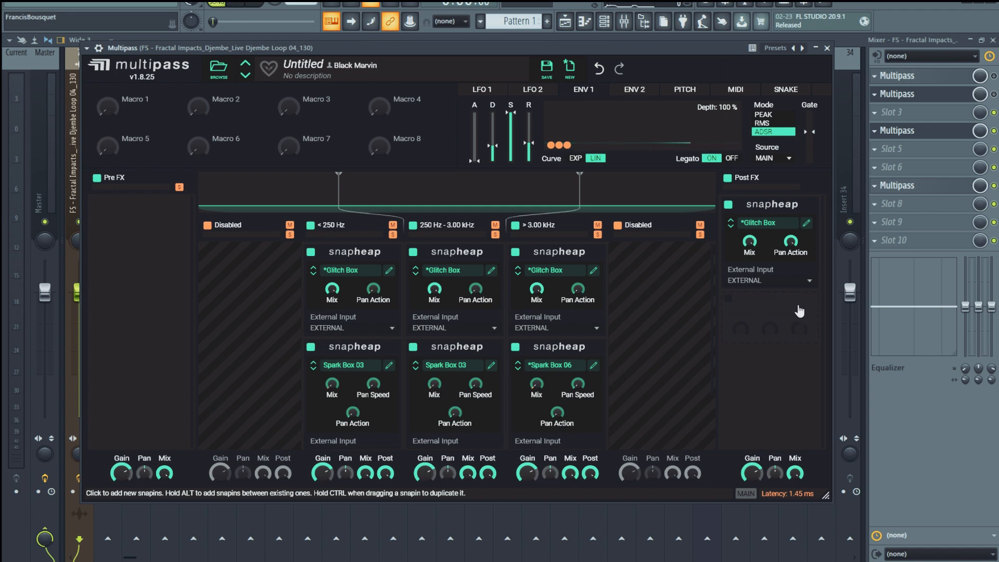
Add a Flanger below the Spark Box 06 Snap Heap in the > 3.00 kHz band.
scroll(683, 337, "down", 1)
scroll(708, 329, "up", 1)
scroll(696, 325, "down", 1)
scroll(673, 312, "up", 1)
scroll(673, 310, "down", 1)
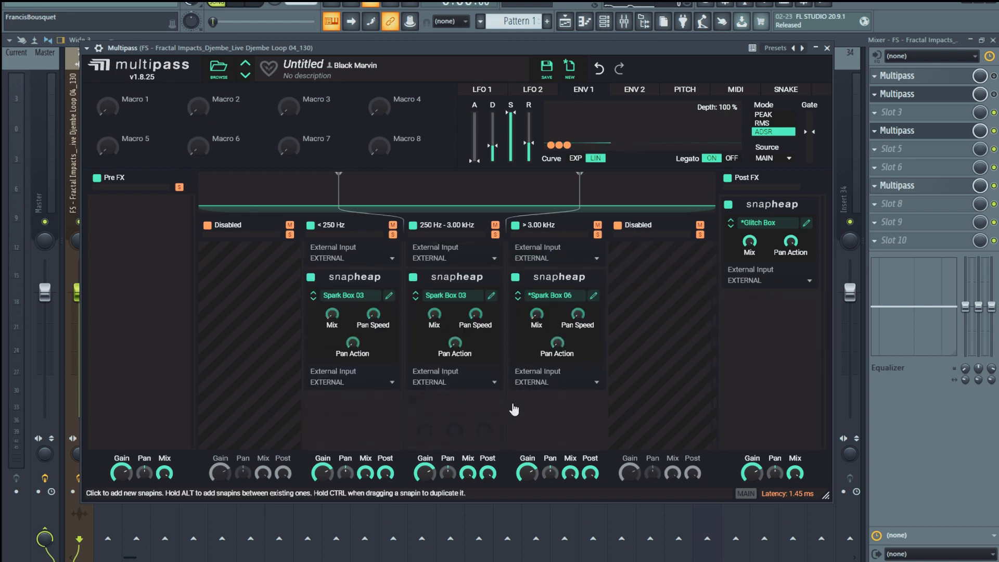
left_click(558, 415)
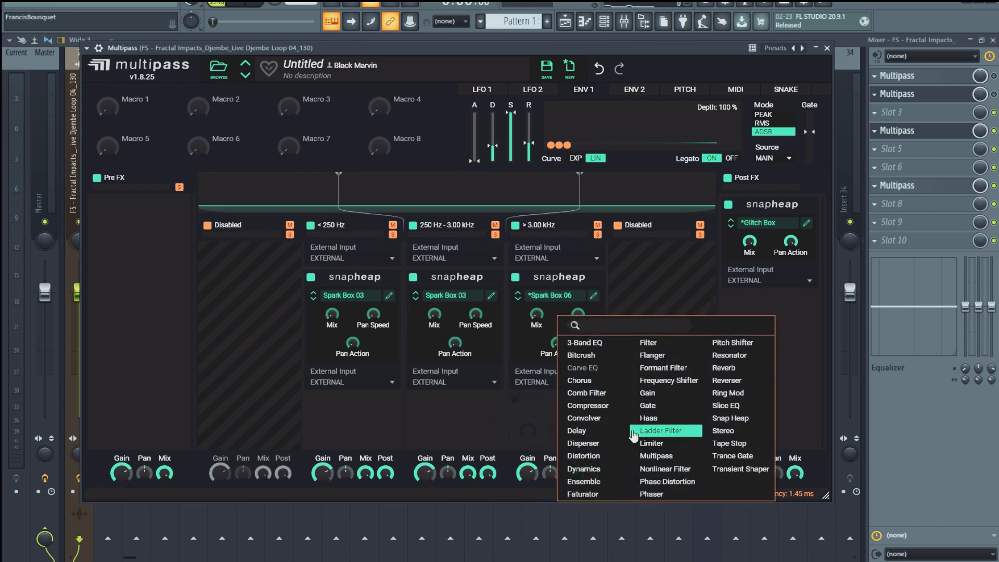
left_click(636, 355)
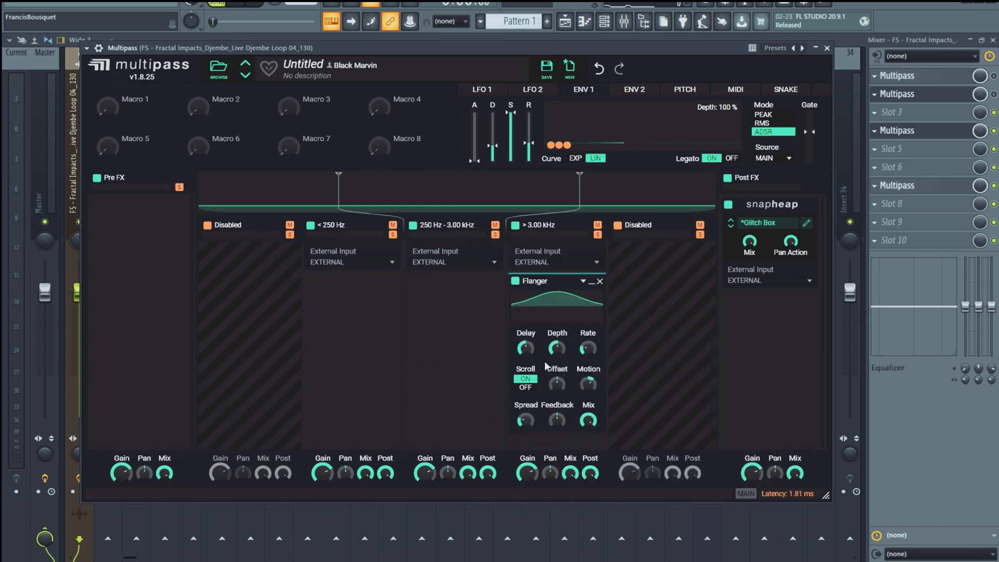
Load the user preset Aggressive 2 into the Flanger.
left_click(583, 281)
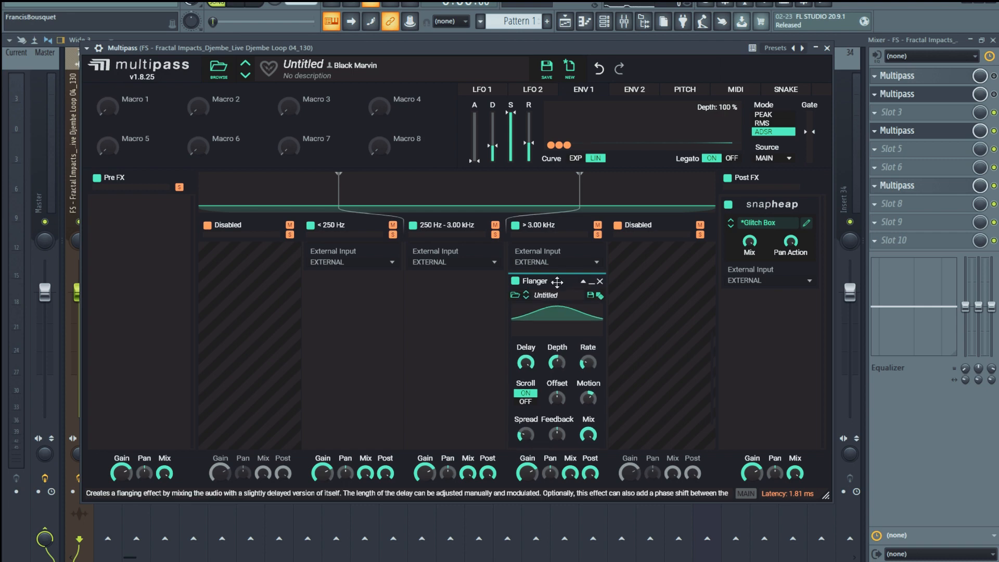
left_click(516, 295)
scroll(703, 485, "down", 1)
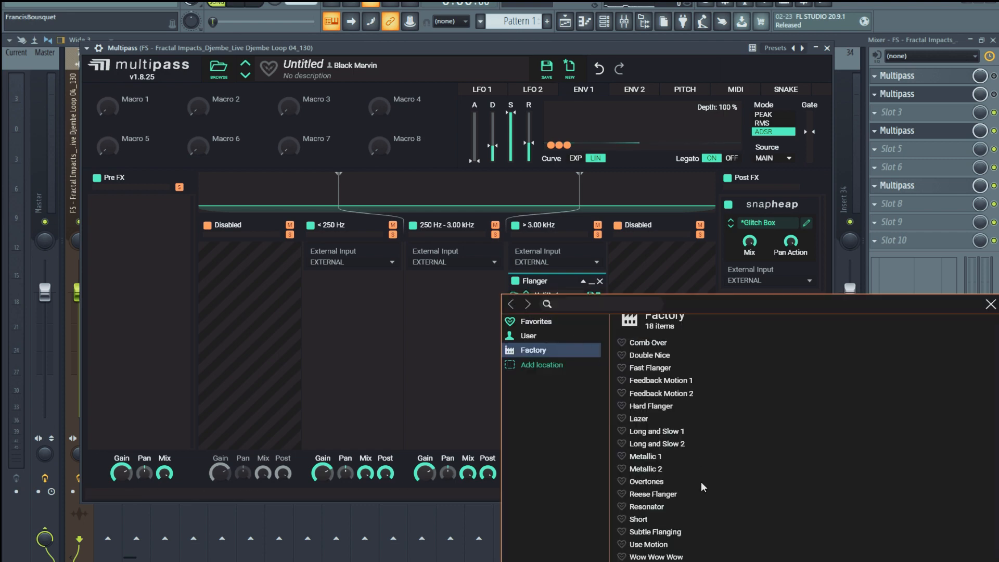
left_click(531, 335)
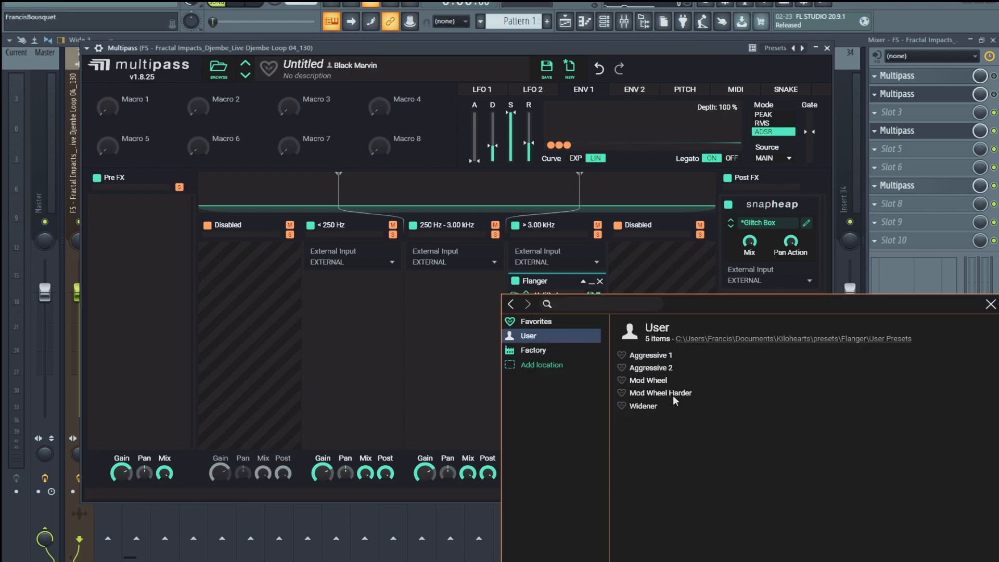
left_click(666, 369)
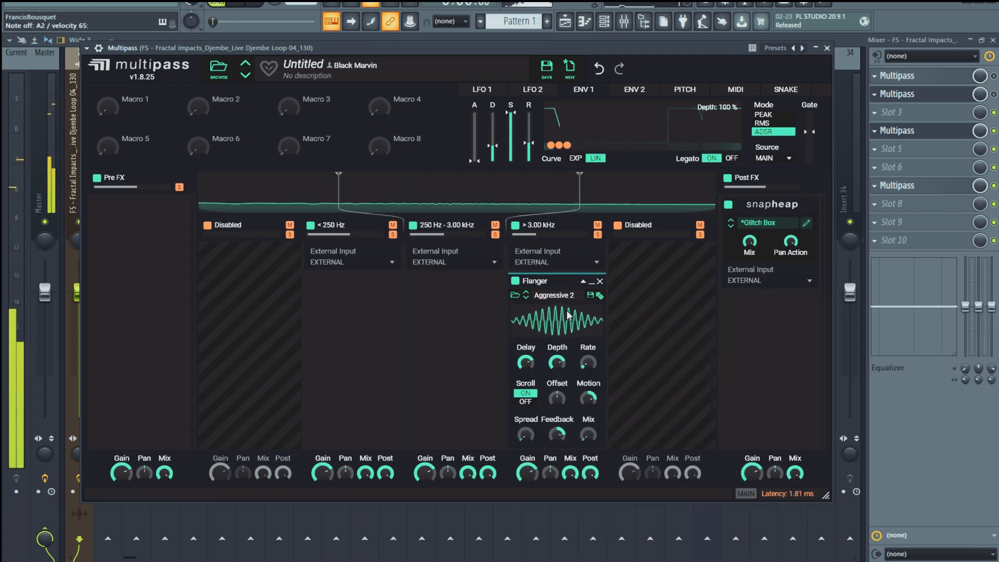
Raise the Flanger's Mix during playback, move it to the 250 Hz - 3.00 kHz band, and stop the loop.
left_click_drag(587, 435, 588, 419)
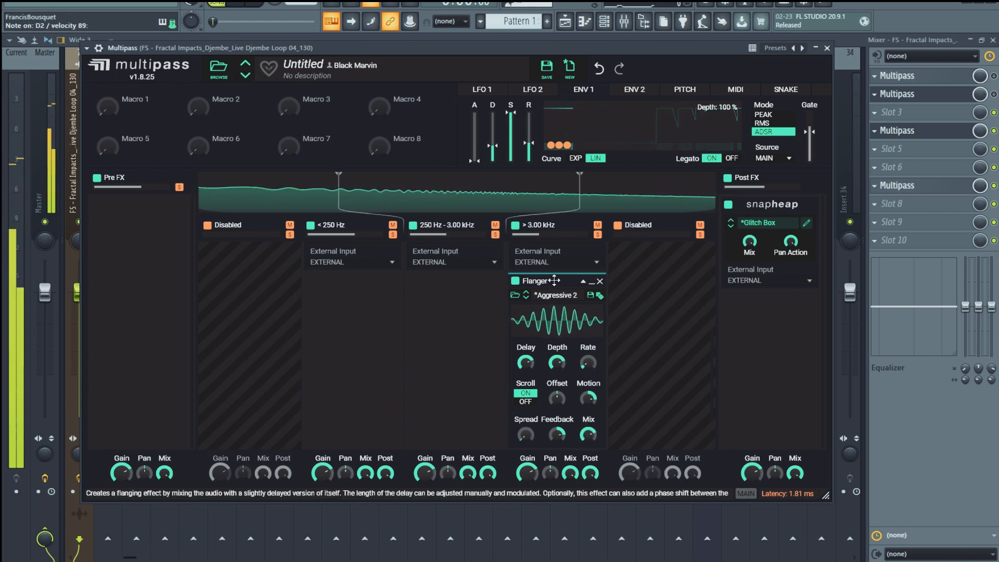
left_click_drag(551, 281, 481, 385)
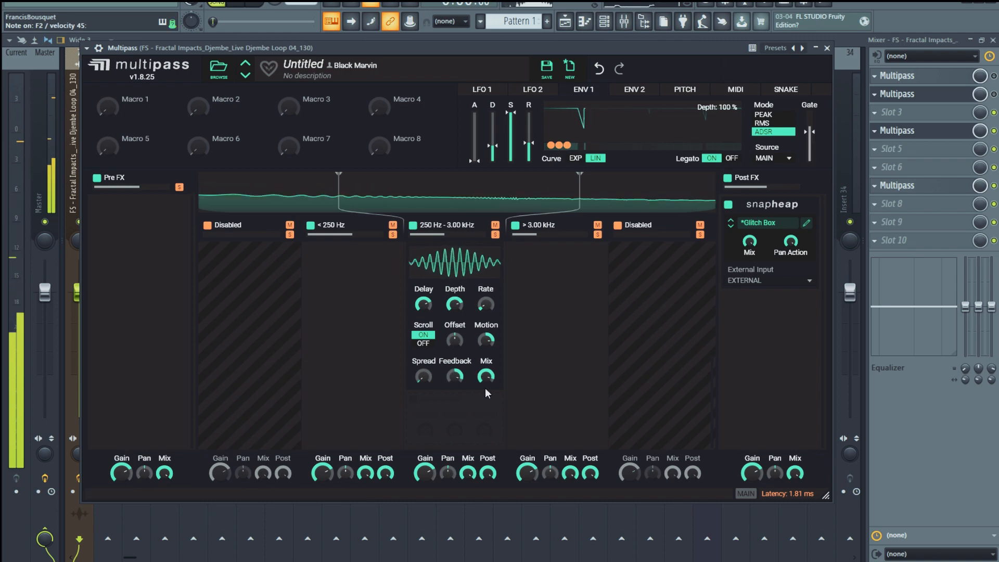
scroll(492, 382, "up", 3)
scroll(554, 362, "down", 3)
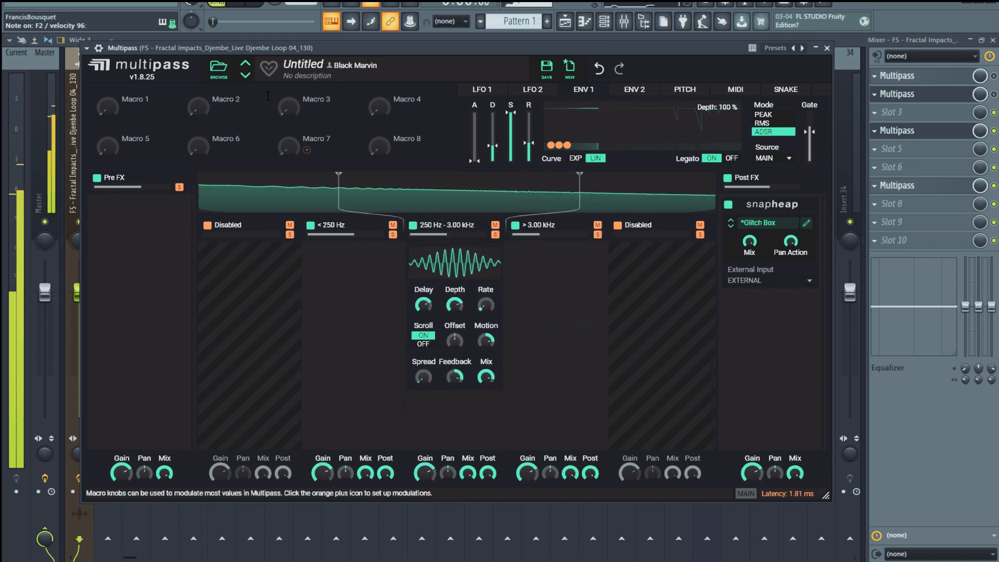
left_click(237, 4)
left_click(237, 4)
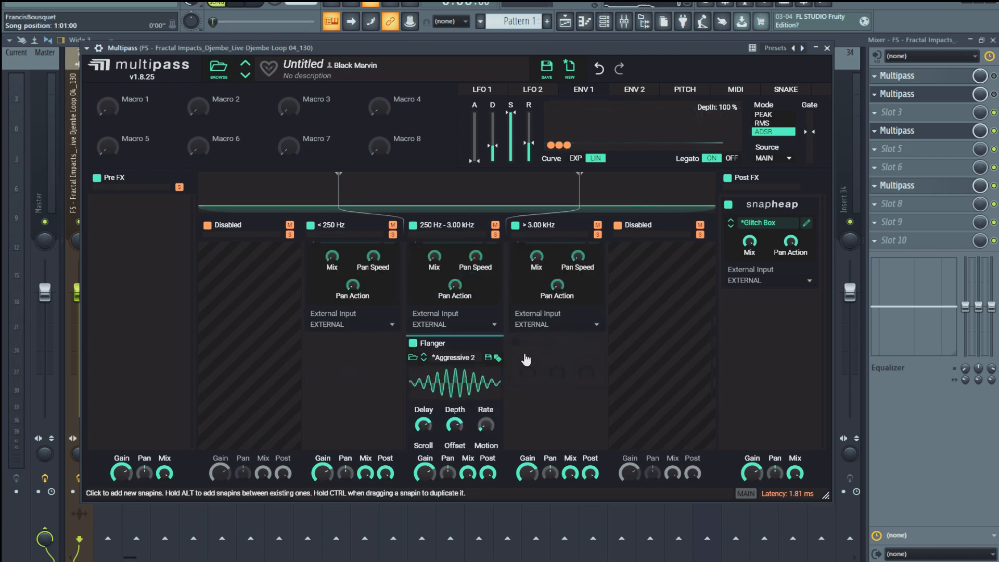
Add a Convolver below the Glitch Box Snap Heap in Post FX.
scroll(526, 359, "up", 2)
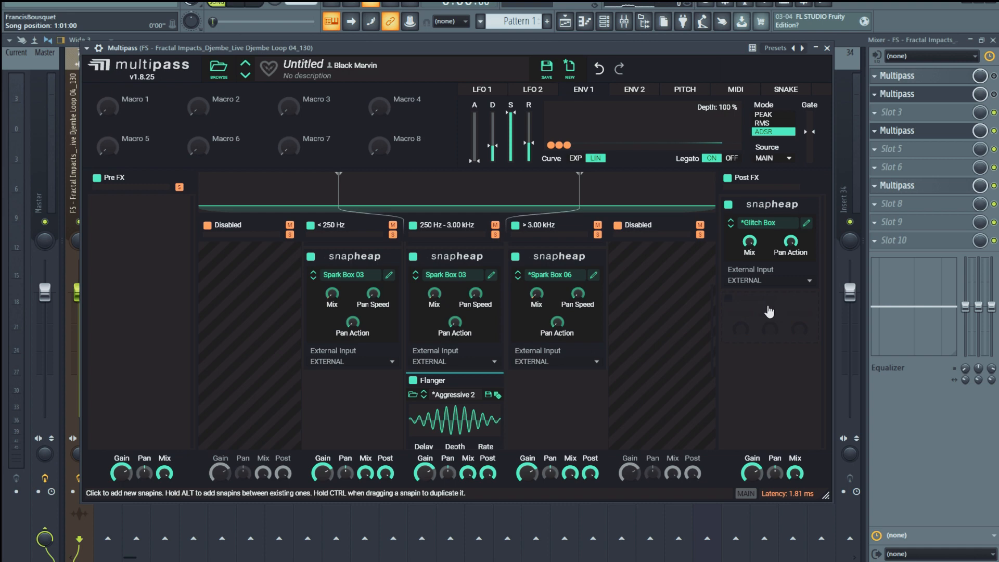
left_click(769, 311)
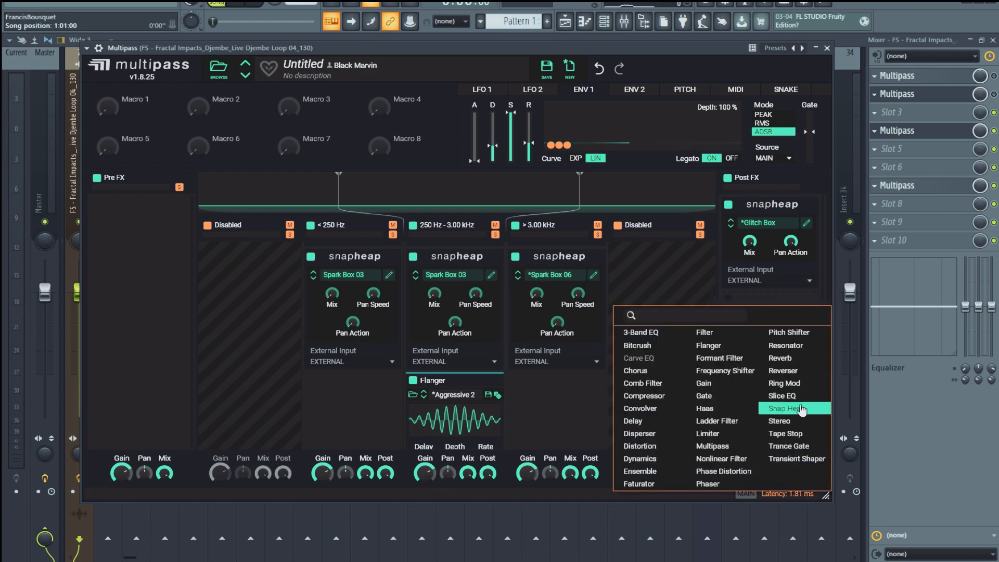
left_click(640, 409)
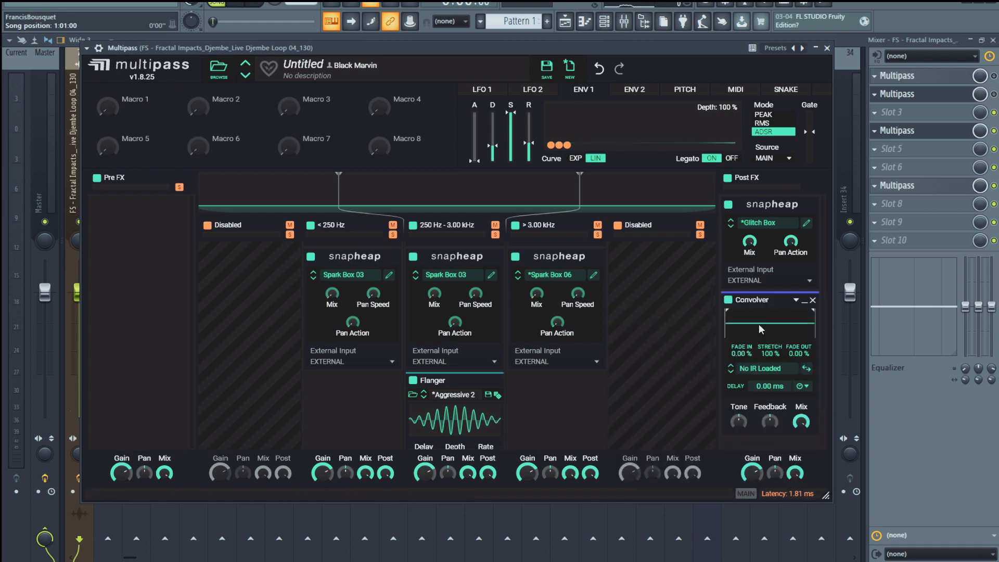
Load the Darky preset from the Eternia Reverse Tricks user presets into the Post FX Convolver, and lower its Tone.
left_click(796, 302)
left_click(728, 312)
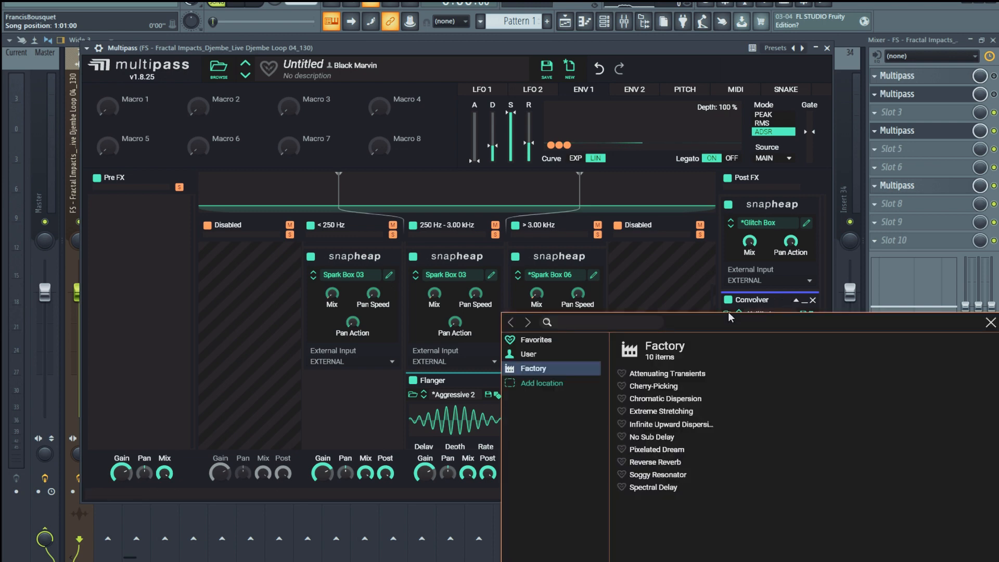
left_click(551, 354)
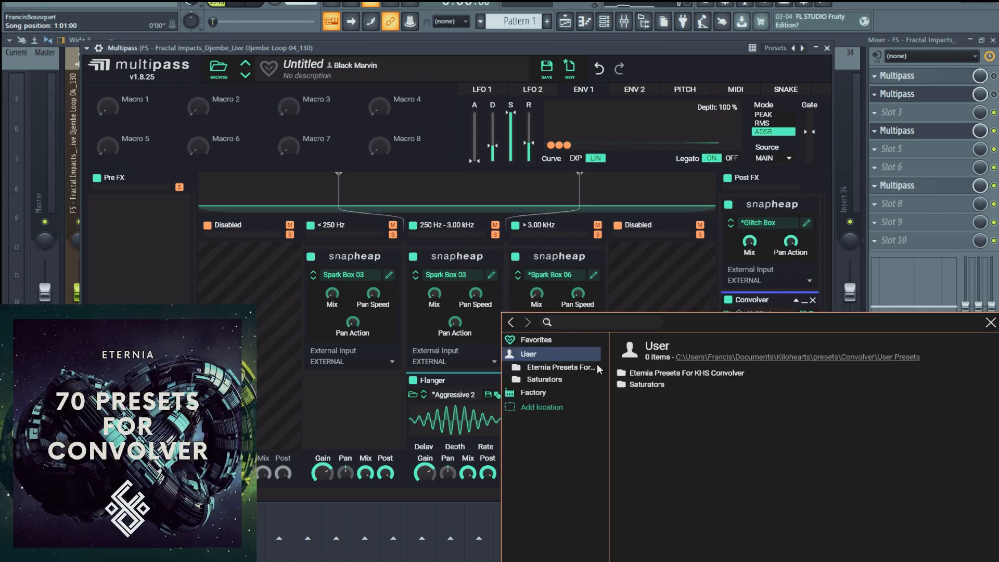
double_click(656, 373)
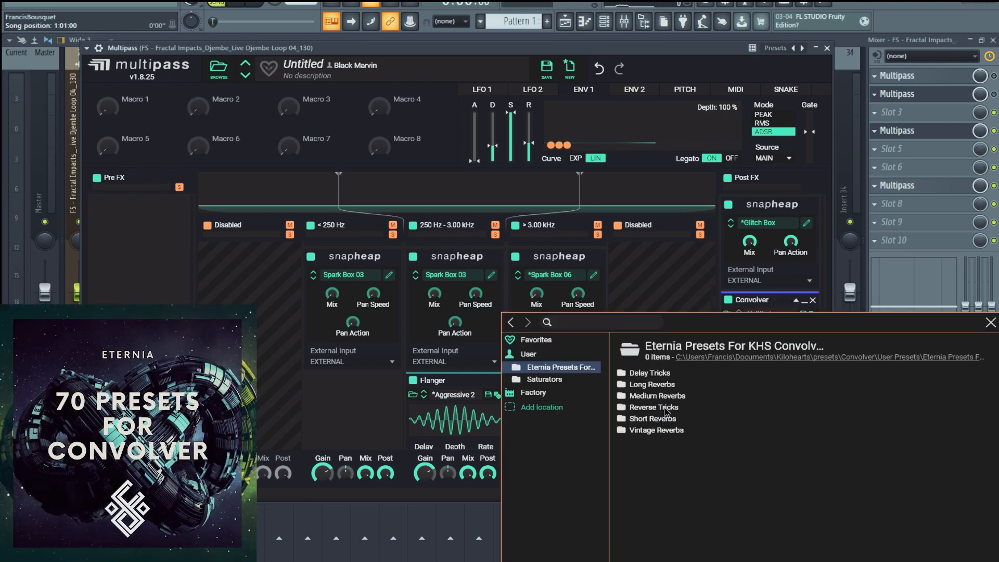
double_click(665, 409)
double_click(640, 399)
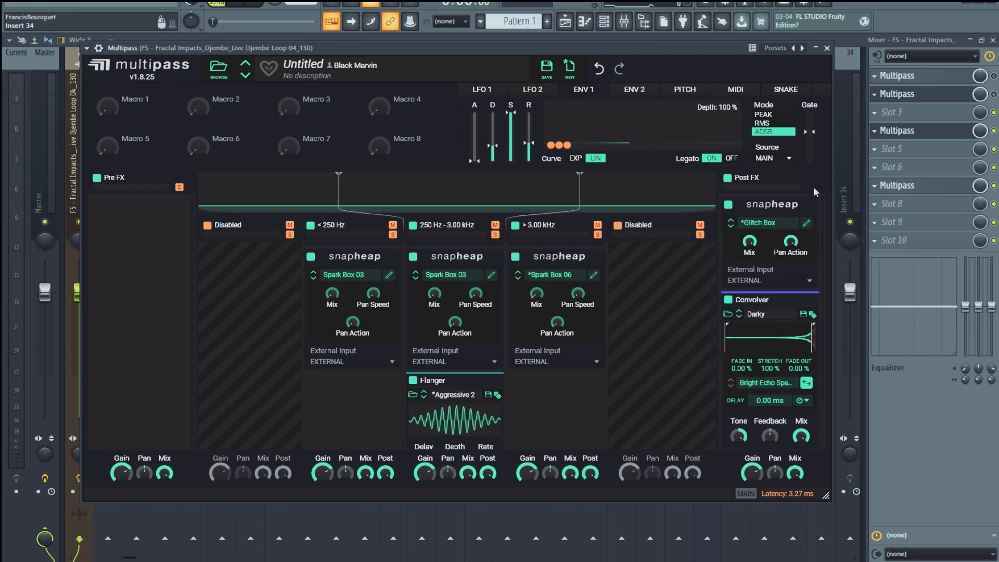
scroll(770, 333, "down", 2)
left_click_drag(739, 377, 741, 402)
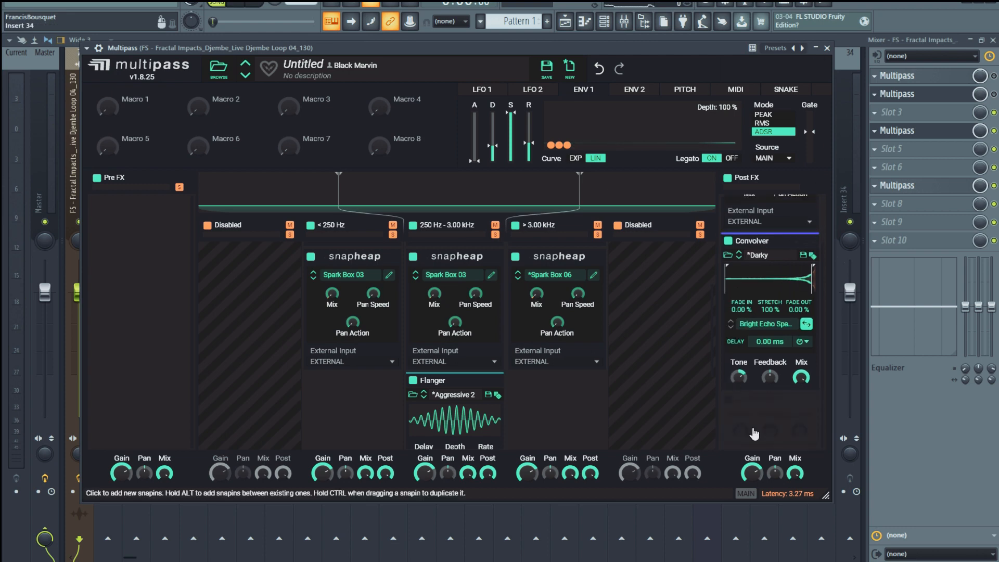
Add a Gain snapin below the Convolver in Post FX and set it to -8.29 dB.
left_click(769, 428)
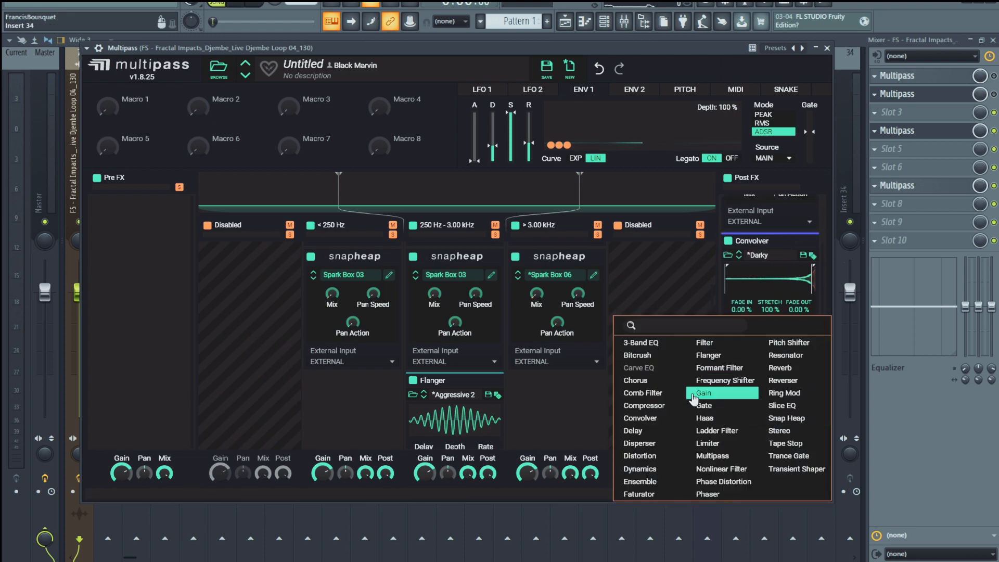
left_click(726, 393)
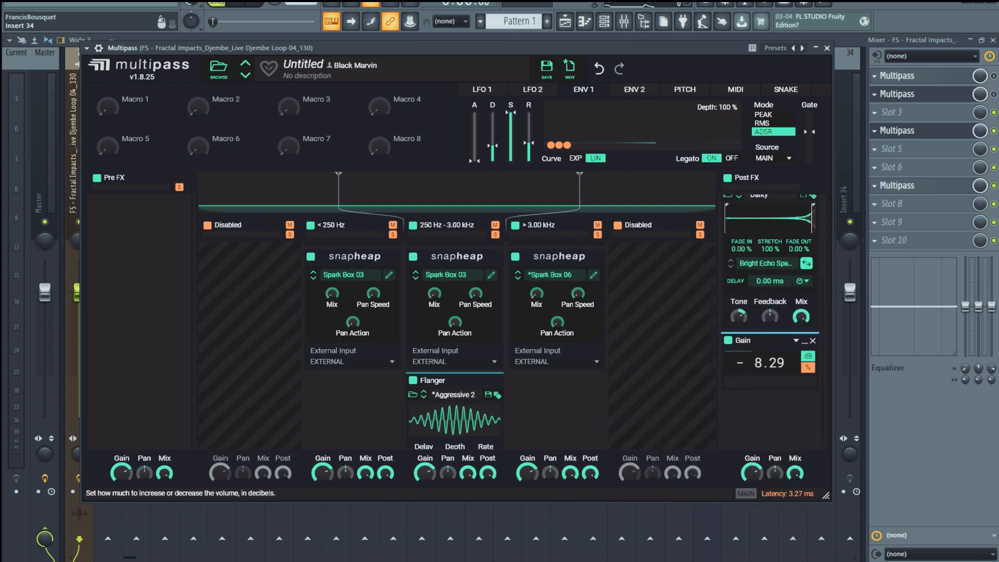
Switch the Post FX Convolver to the Expect preset and move it to the end of the > 3.00 kHz band.
scroll(775, 359, "up", 3)
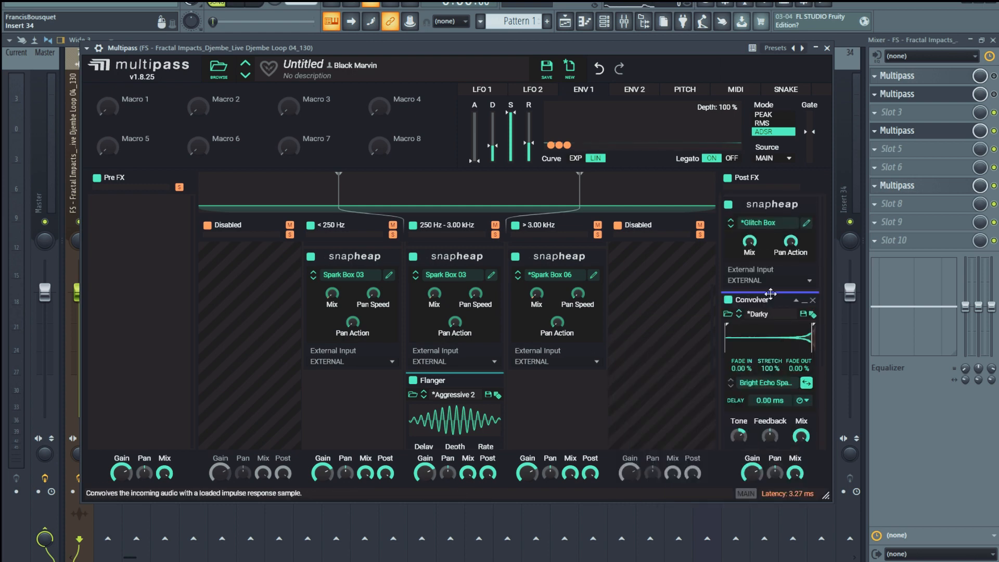
left_click(739, 317)
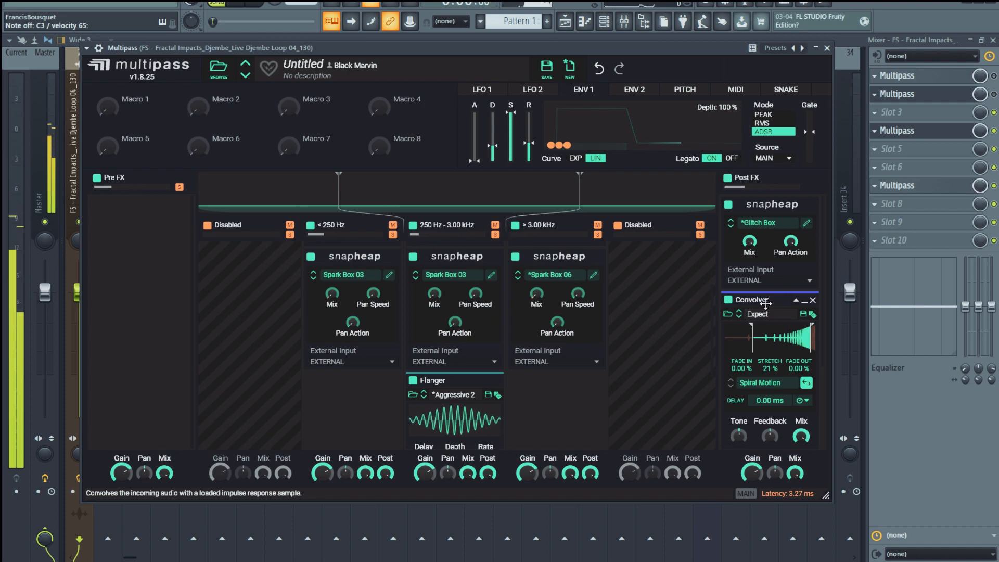
left_click_drag(763, 306, 580, 374)
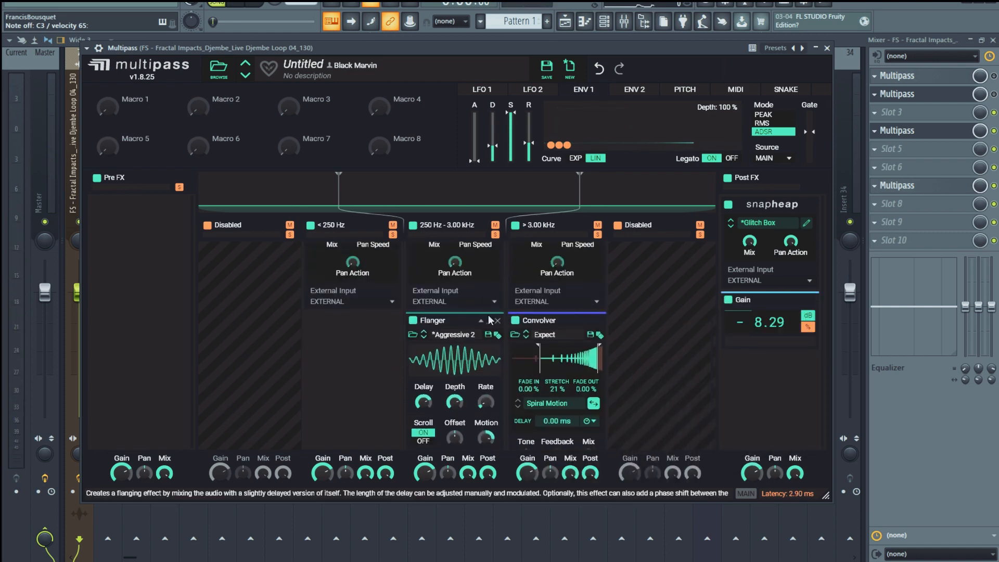
Remove the Flanger from the 250 Hz - 3.00 kHz band and duplicate the Expect Convolver into that band and the < 250 Hz band.
scroll(471, 305, "up", 3)
scroll(408, 334, "down", 3)
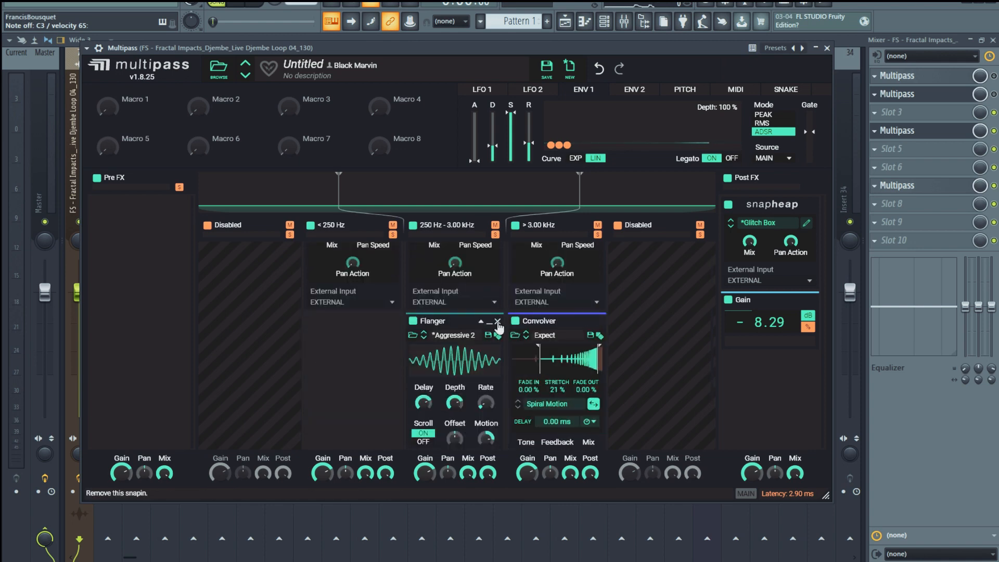
left_click(498, 321)
left_click_drag(544, 325, 353, 324)
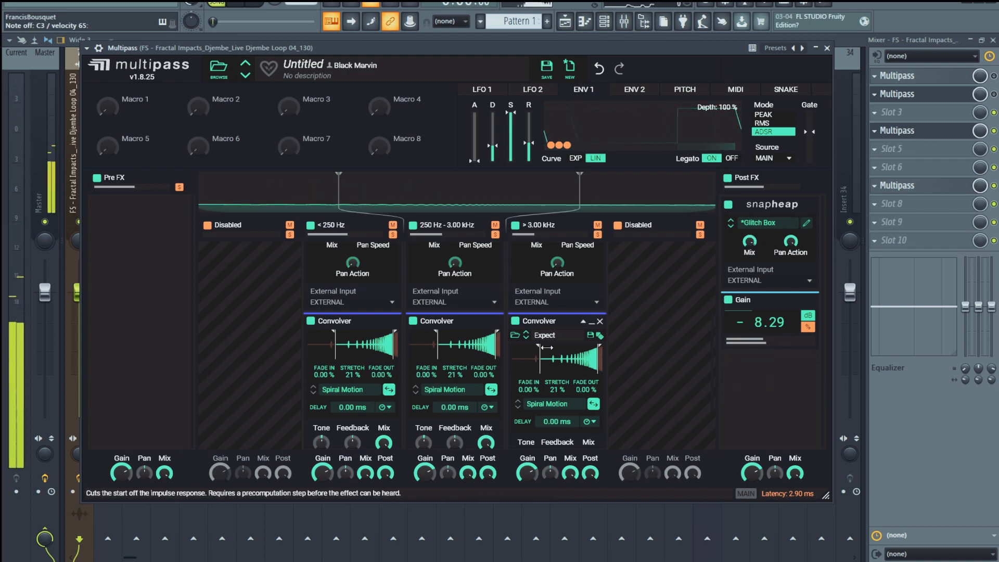
Switch the Convolver in the > 3.00 kHz band to the From Behind preset.
left_click(526, 338)
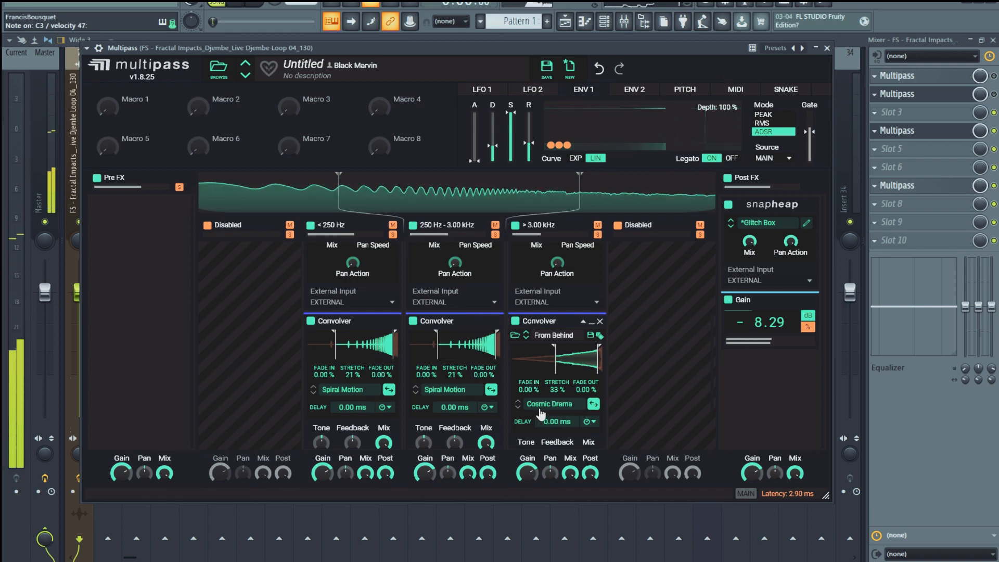
scroll(538, 371, "down", 3)
scroll(539, 371, "up", 3)
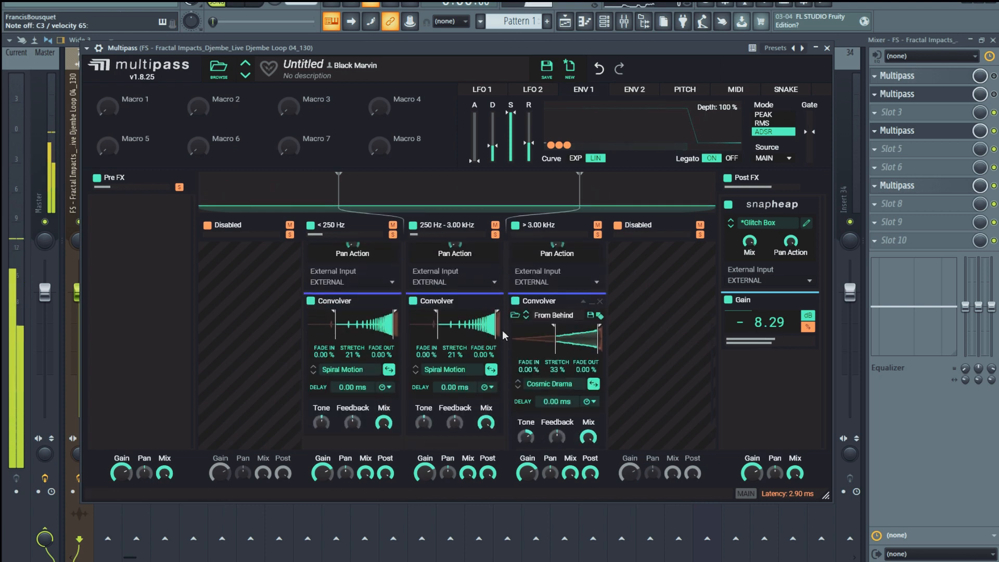
Switch the Convolver in the 250 Hz - 3.00 kHz band to the Hollow preset and stop the loop.
left_click(481, 303)
left_click(424, 318)
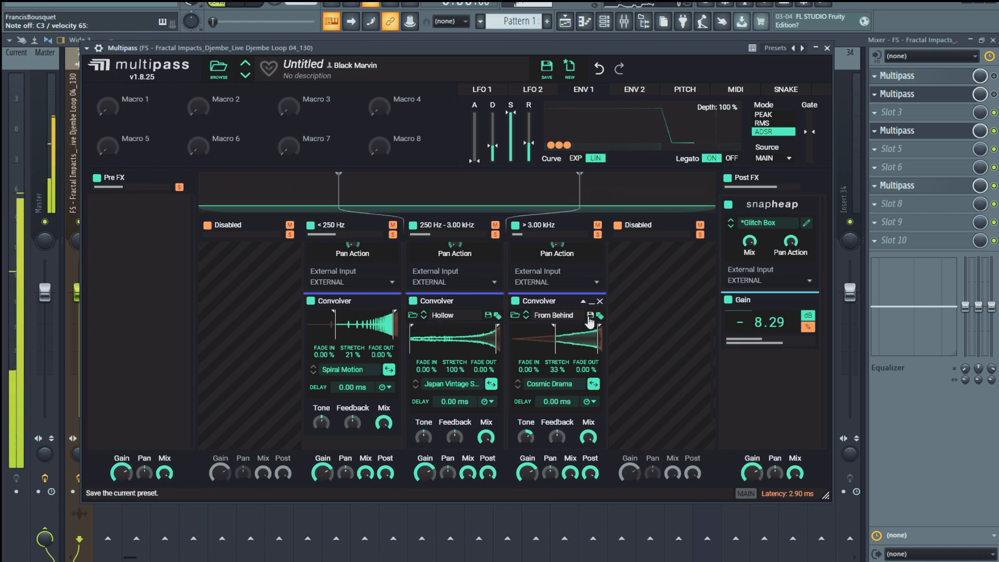
left_click(257, 6)
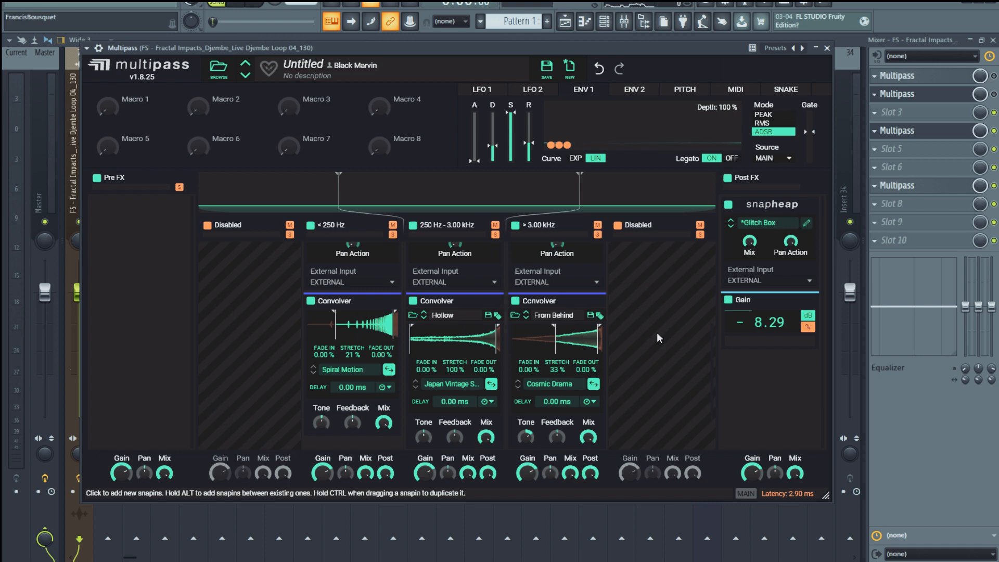
scroll(657, 331, "up", 1)
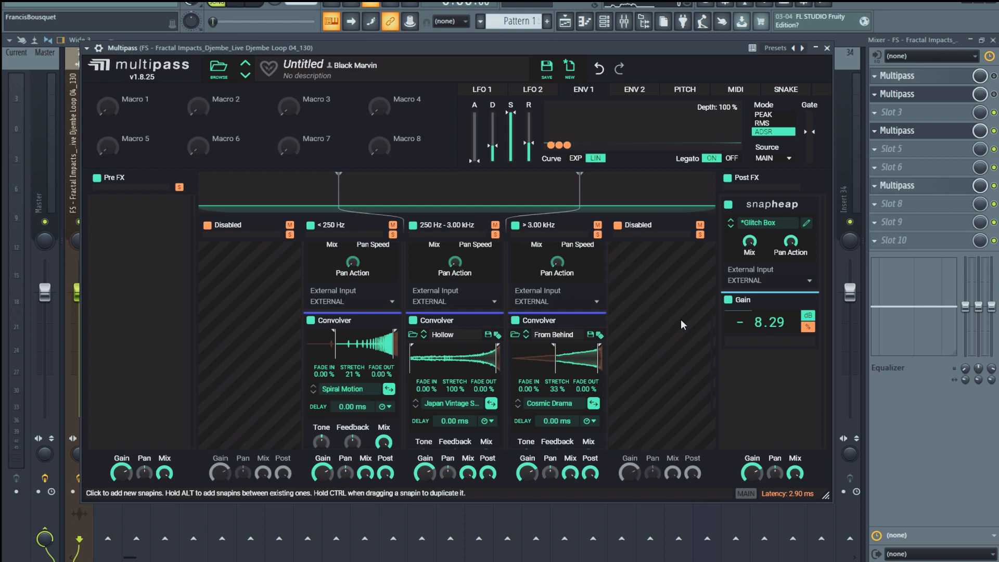
scroll(624, 291, "up", 3)
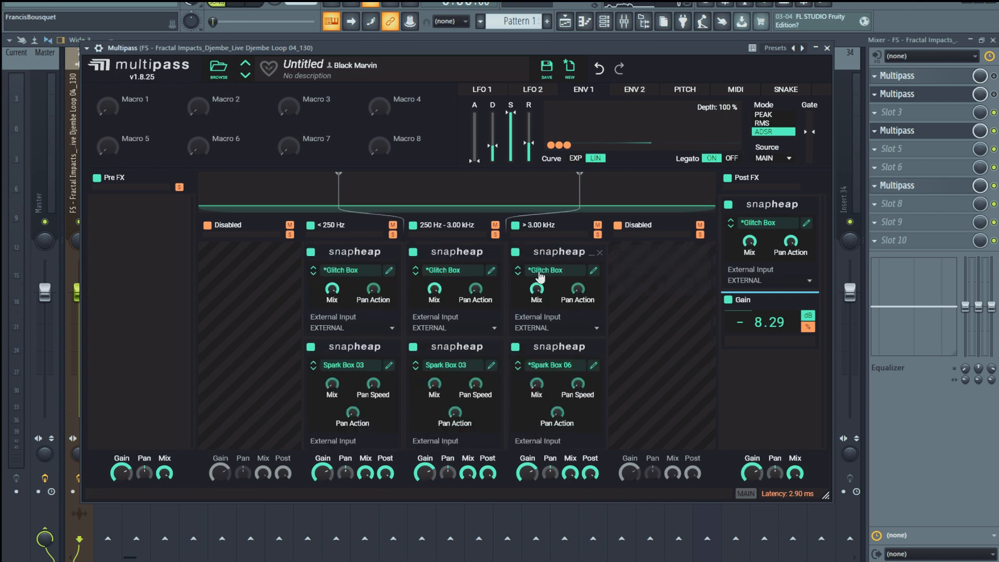